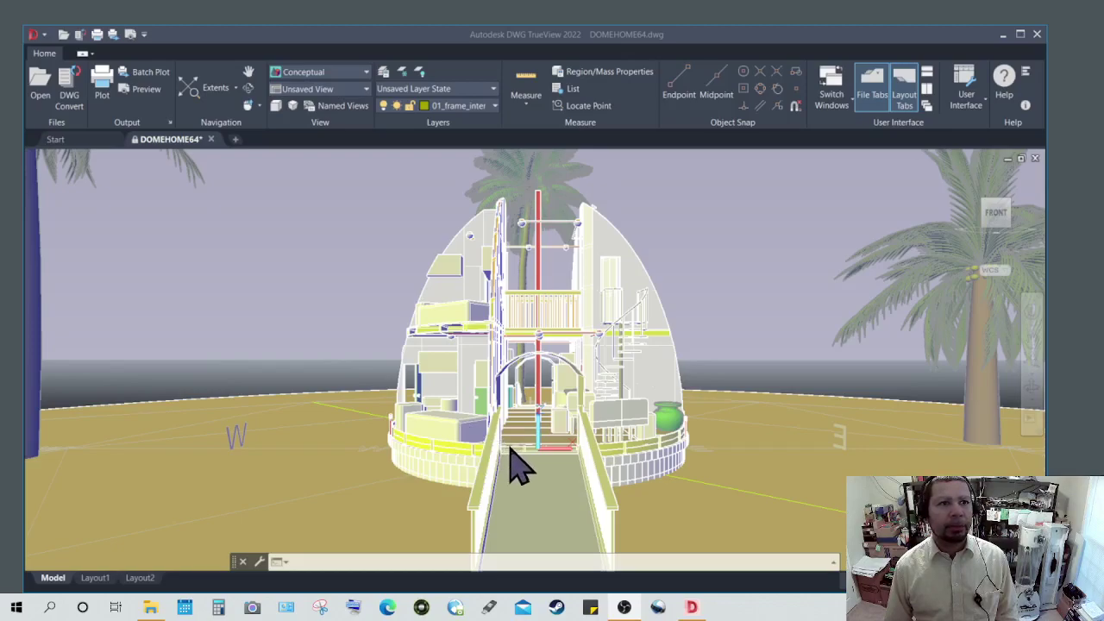
Step: Examine the dome home's front entrance, arched entry and ground-floor interior from the entry ramp
scroll(512, 468, "up", 3)
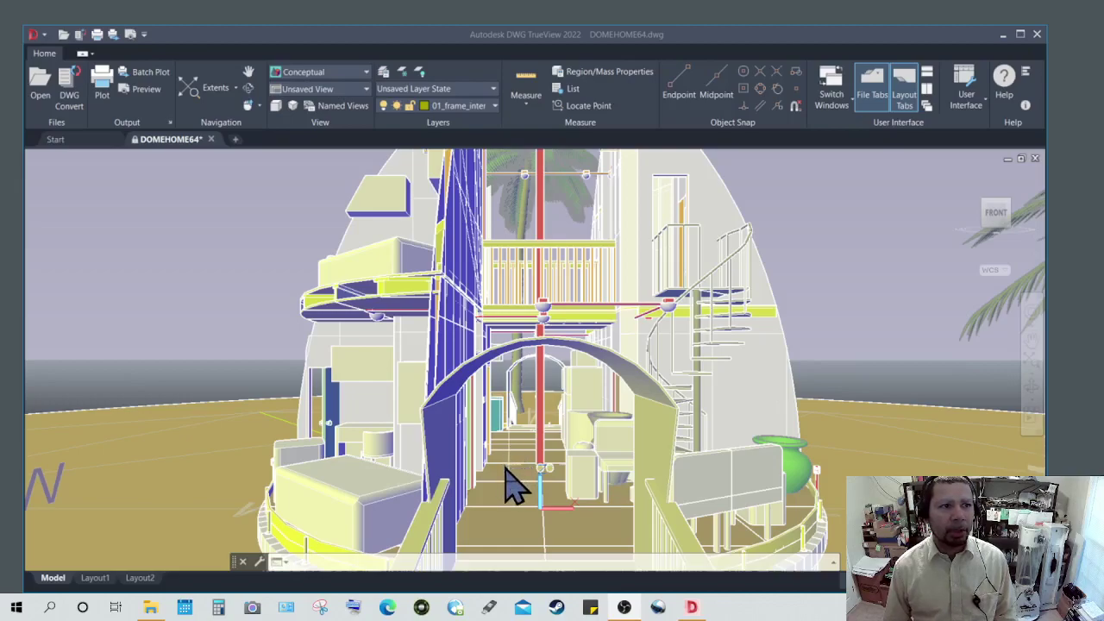
left_click(504, 469)
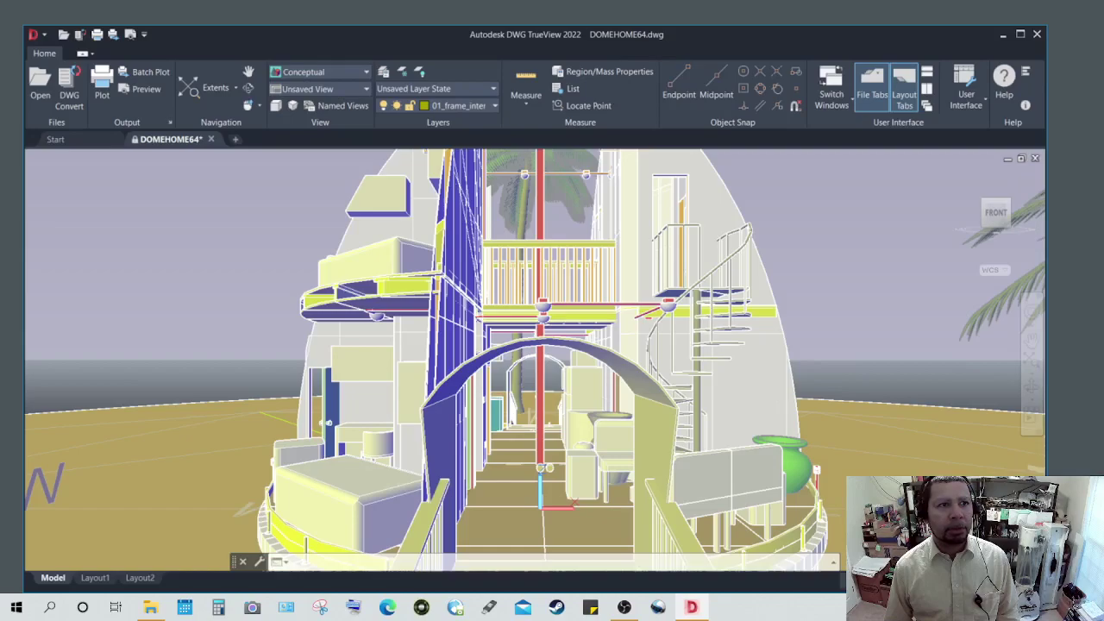
scroll(532, 437, "up", 3)
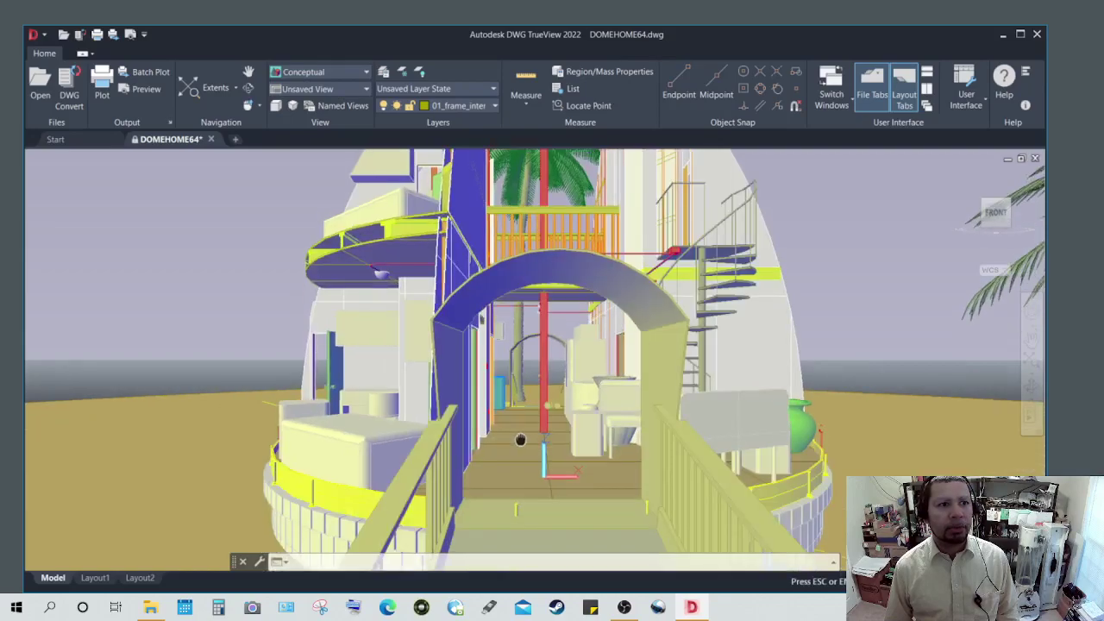
middle_click_drag(531, 437, 508, 439)
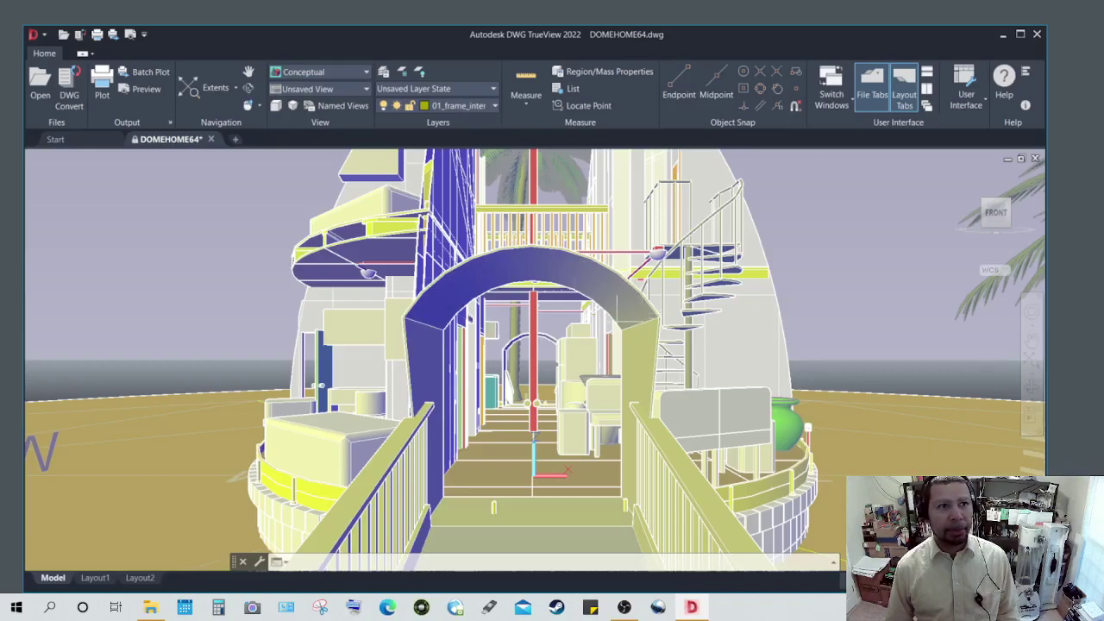
middle_click_drag(575, 364, 716, 371, "shift")
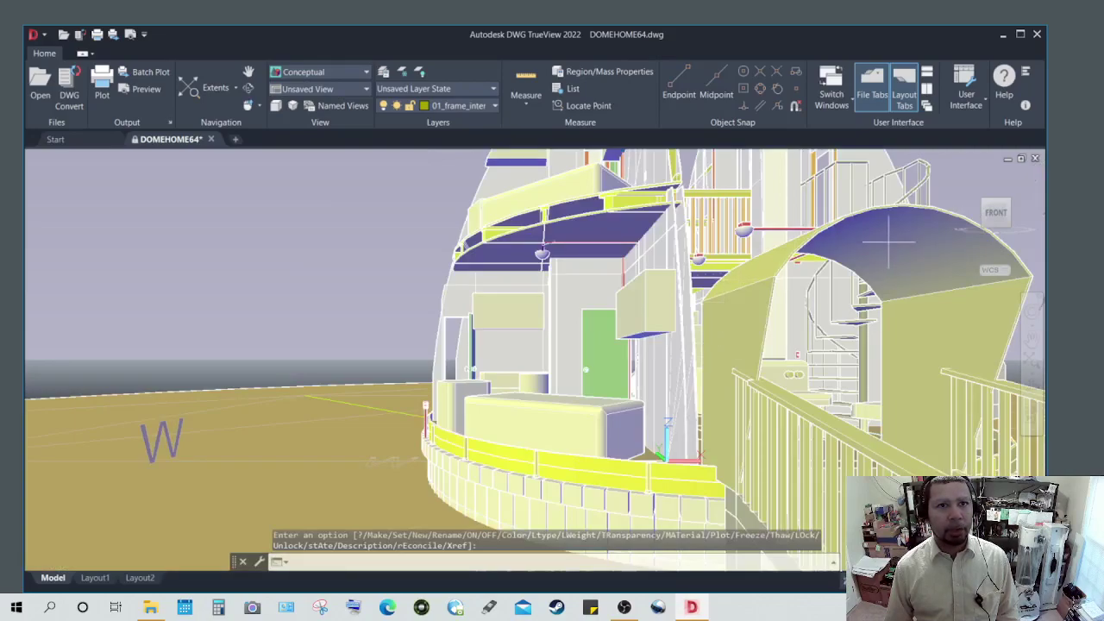
middle_click_drag(949, 293, 705, 312, "shift")
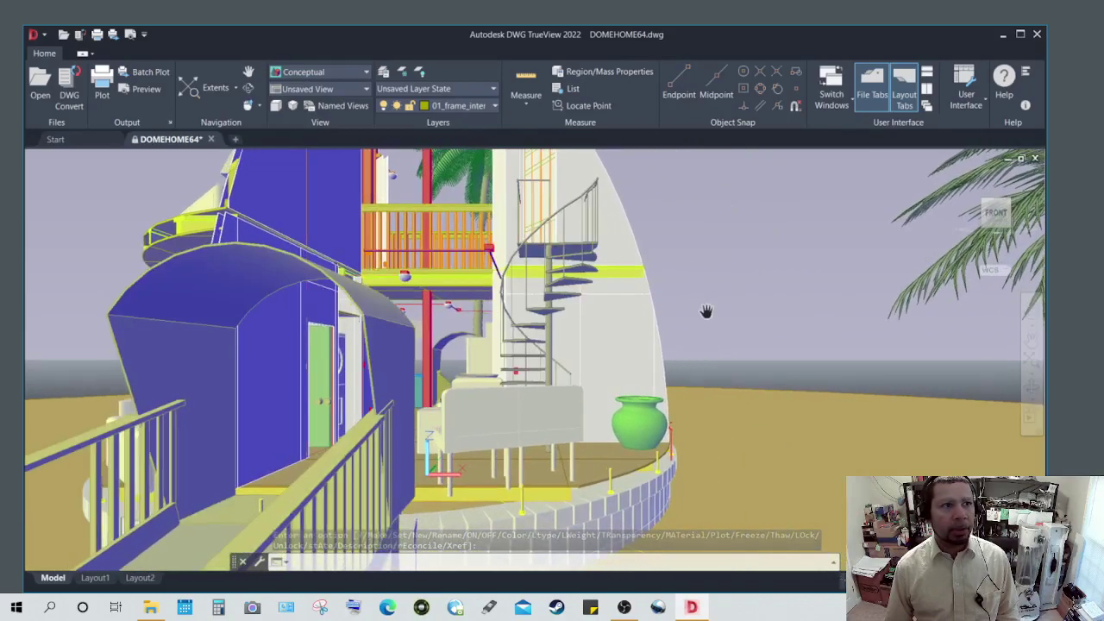
key("Escape")
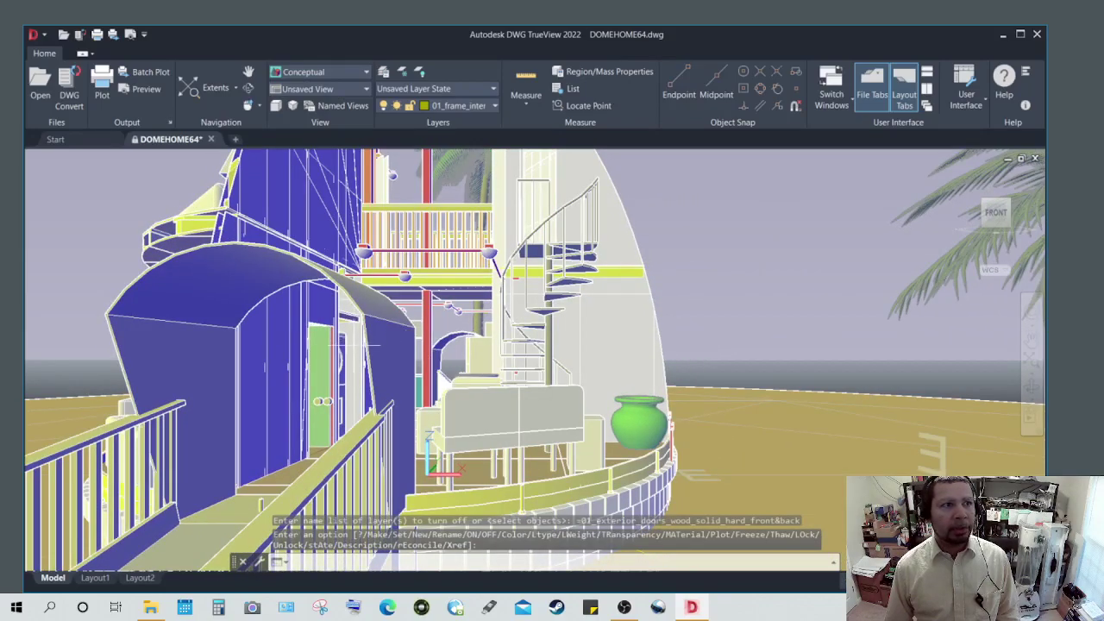
middle_click_drag(376, 349, 586, 390, "shift")
middle_click_drag(759, 328, 709, 323, "shift")
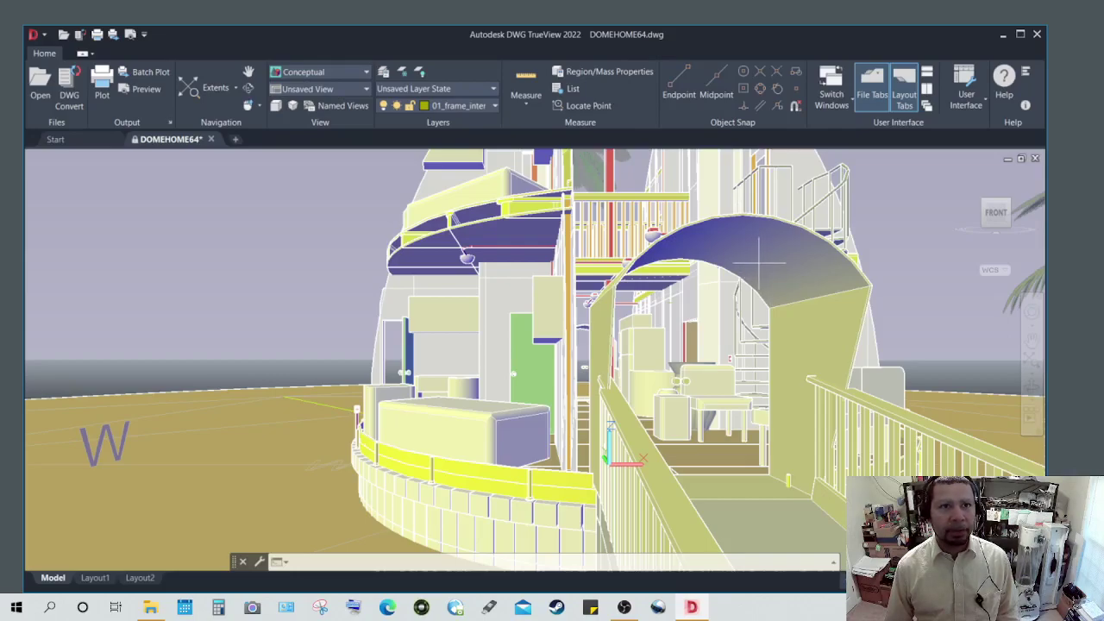
middle_click_drag(705, 308, 715, 314)
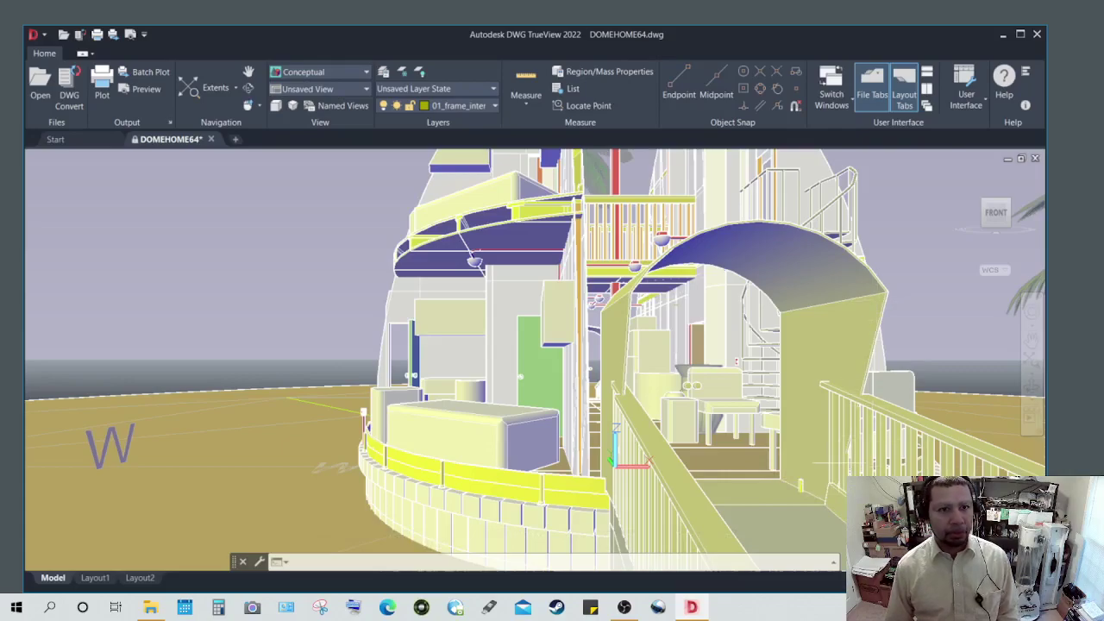
middle_click_drag(840, 467, 796, 464)
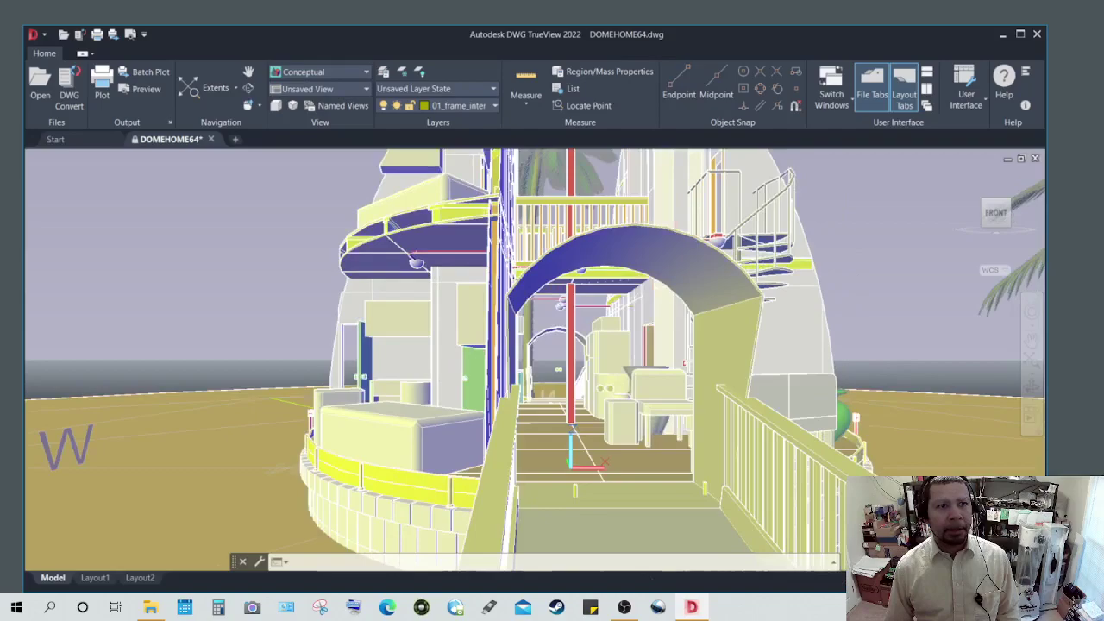
Step: Examine the dome home's exterior and surroundings from a distance, on both sides of the front ramp
scroll(789, 457, "down", 4)
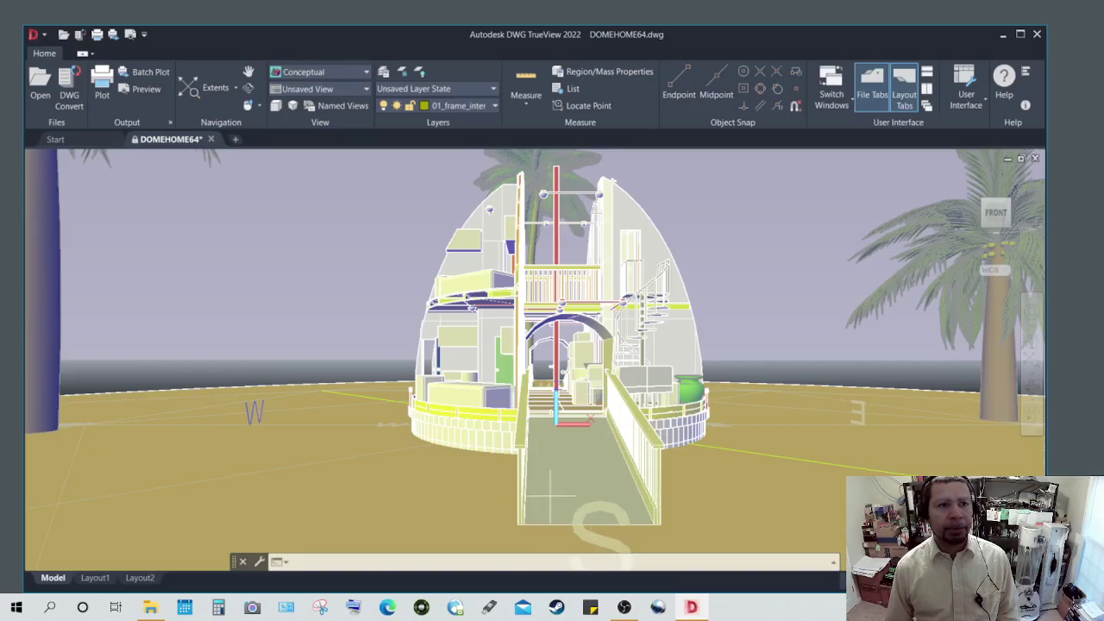
middle_click_drag(560, 467, 767, 448)
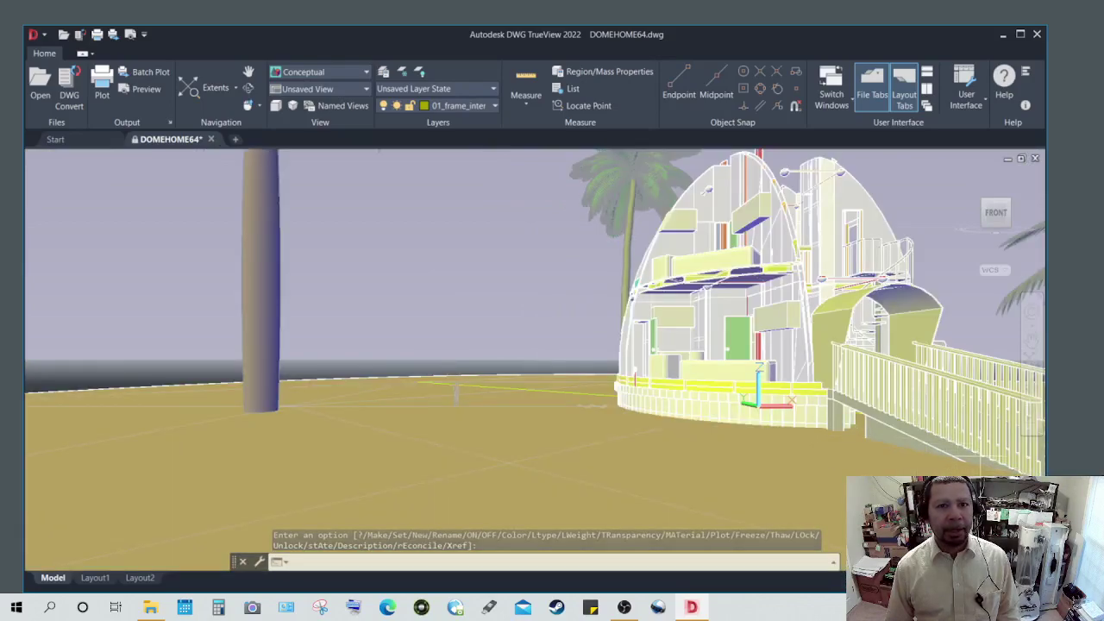
middle_click_drag(974, 461, 940, 460)
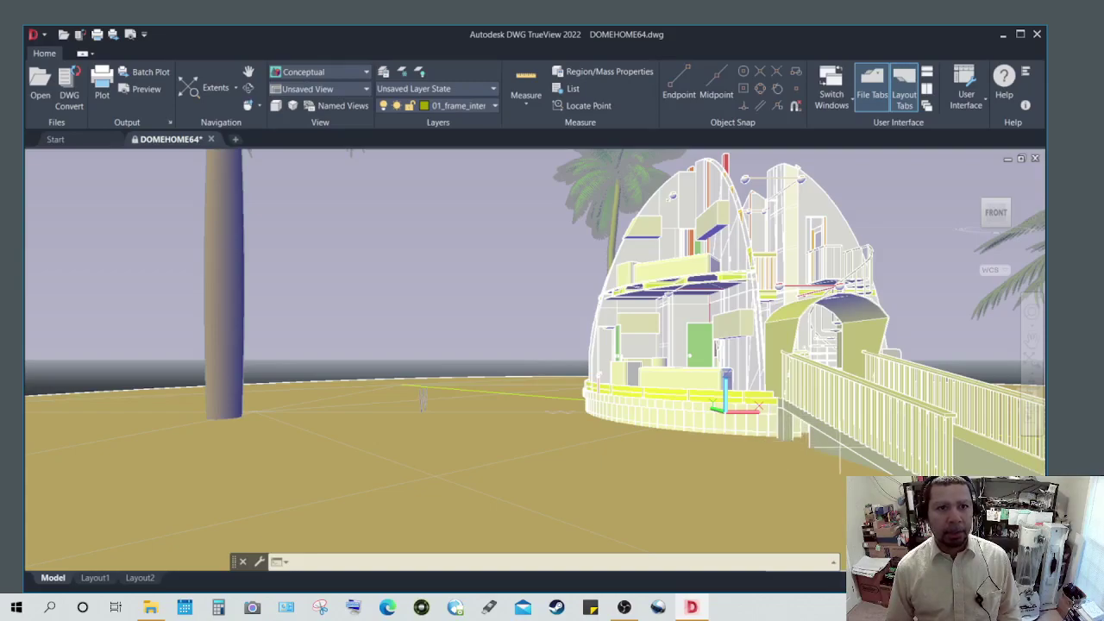
middle_click_drag(838, 451, 333, 466)
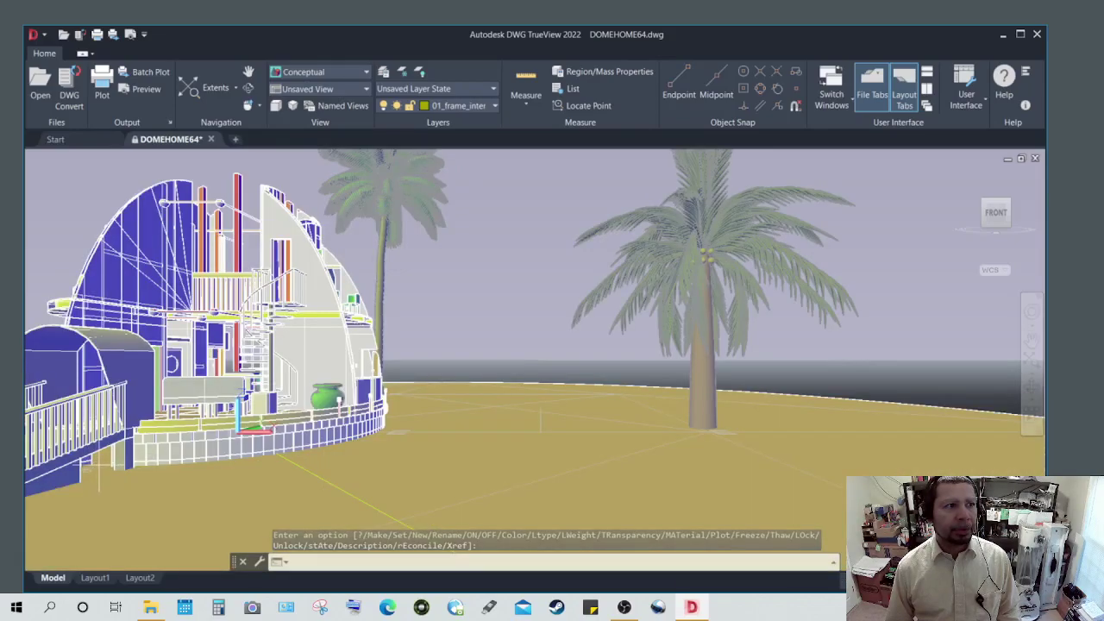
middle_click_drag(99, 470, 150, 467)
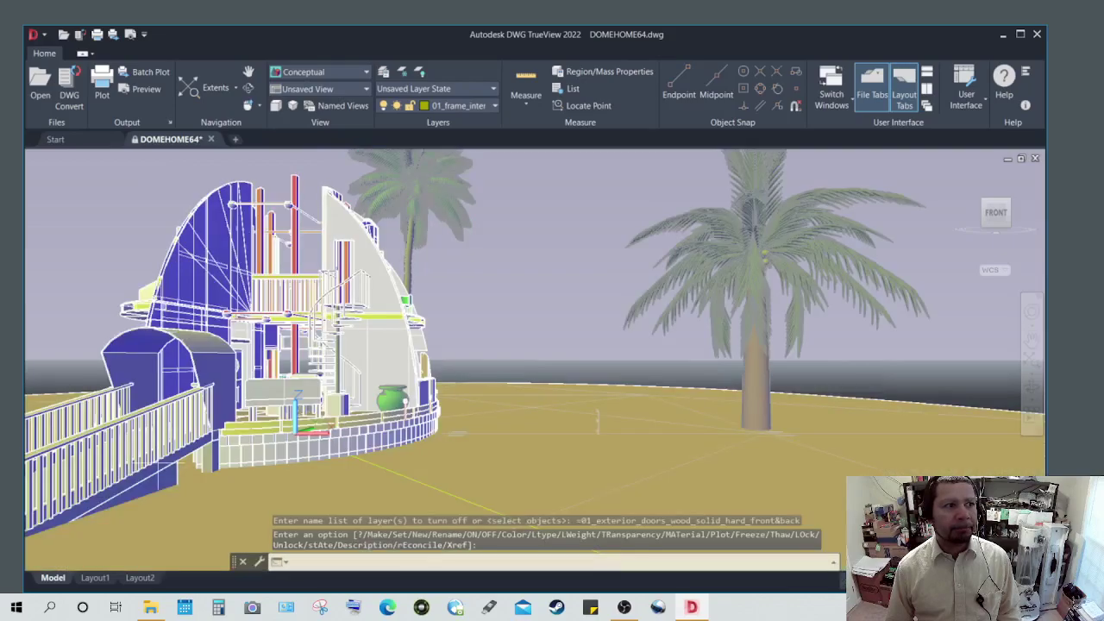
scroll(160, 466, "up", 5)
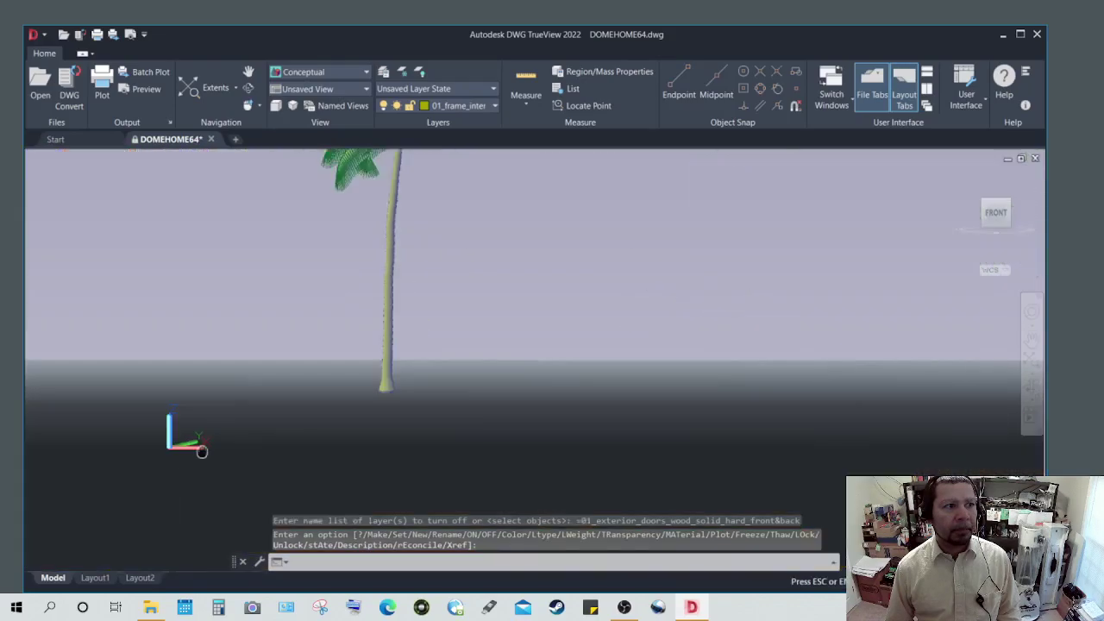
scroll(276, 448, "down", 5)
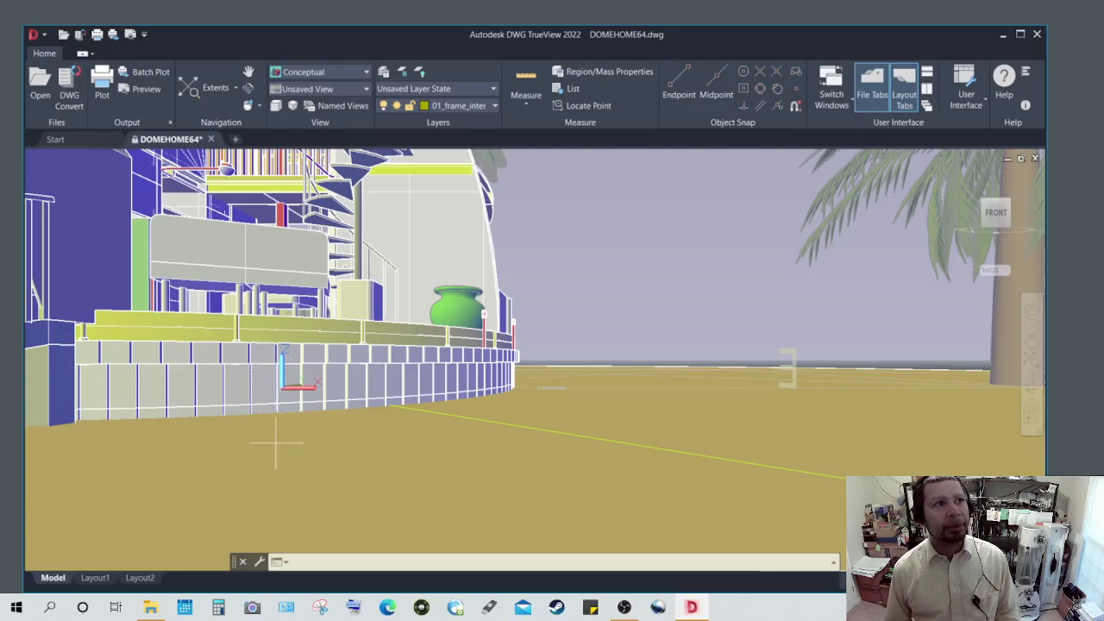
Step: Display the model in the 3dWireframe visual style and return it to Conceptual
left_click(355, 74)
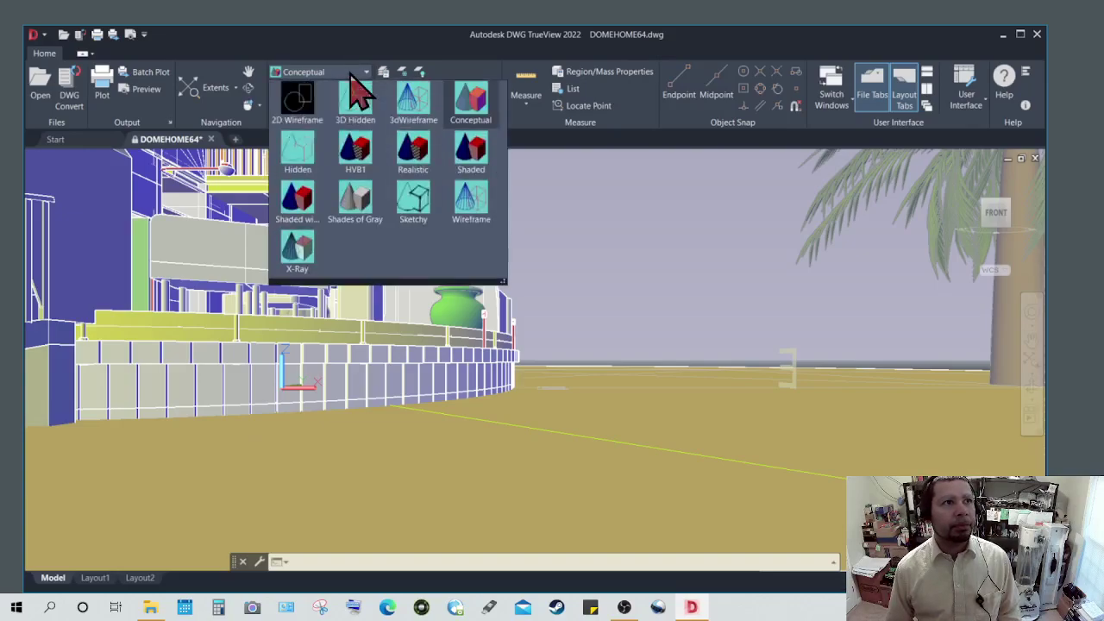
left_click(412, 101)
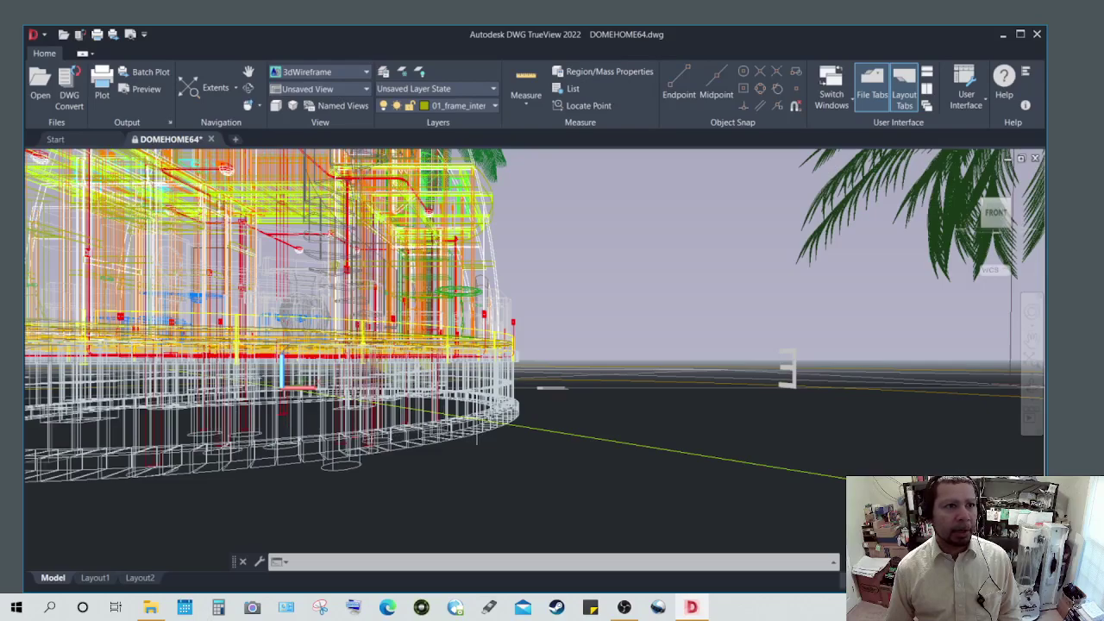
left_click(317, 72)
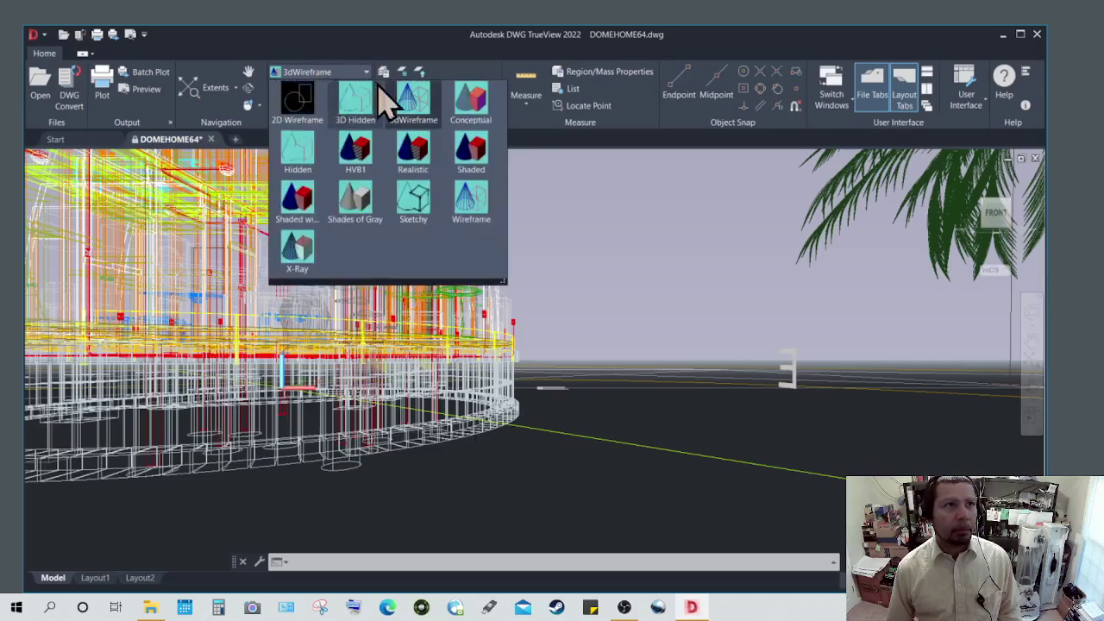
left_click(414, 107)
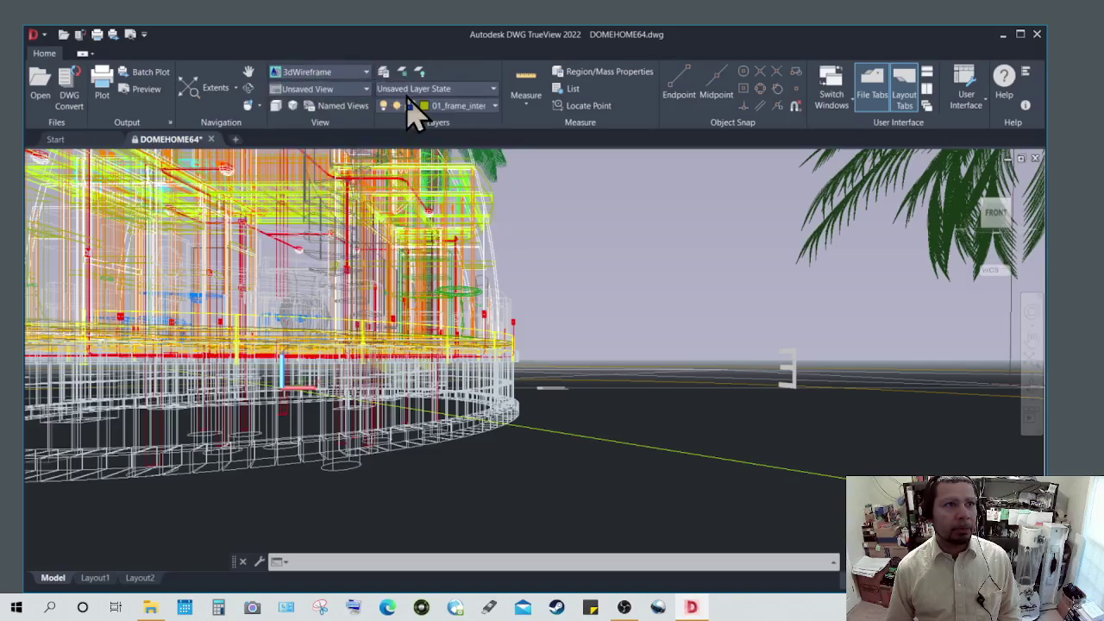
left_click(362, 74)
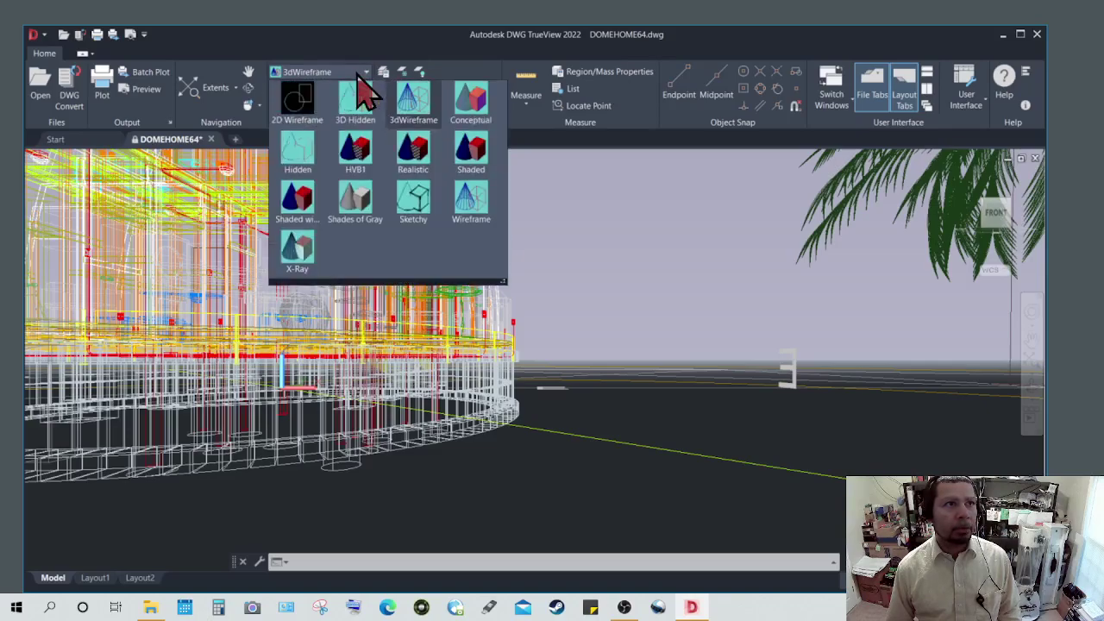
left_click(471, 103)
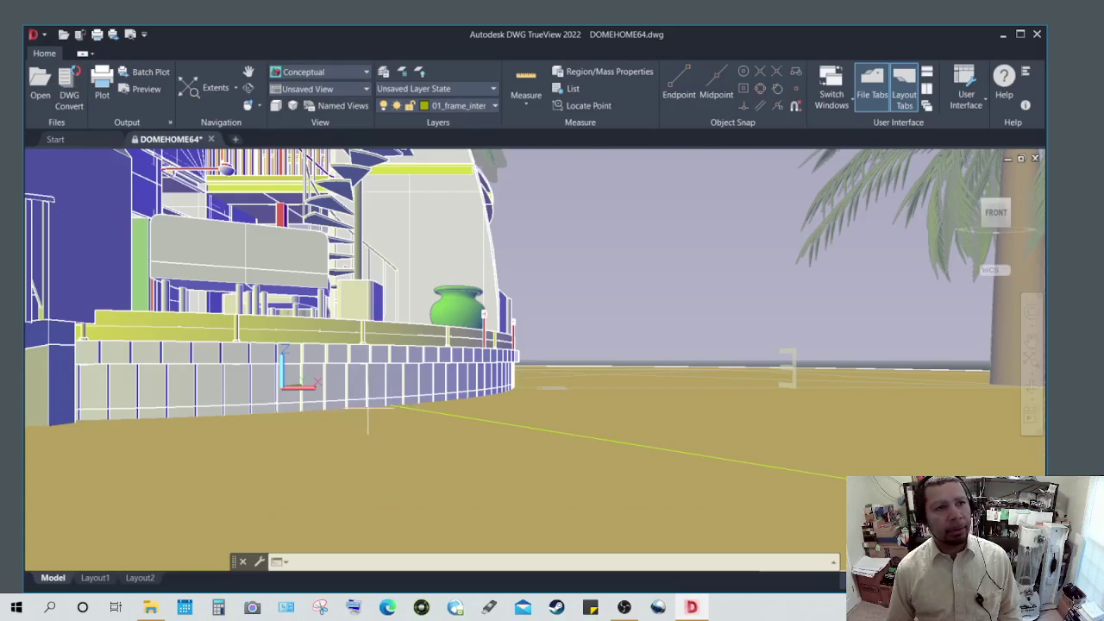
Step: Examine the arched entry, the spiral staircase and the deck with the green pot from the front
scroll(369, 412, "down", 2)
mouse_move(343, 377)
middle_mouse_down()
mouse_move(365, 432)
mouse_move(379, 436)
mouse_move(348, 406)
mouse_move(377, 427)
mouse_move(427, 429)
mouse_move(438, 456)
mouse_move(471, 442)
middle_mouse_up()
scroll(462, 445, "up", 3)
scroll(472, 442, "up", 2)
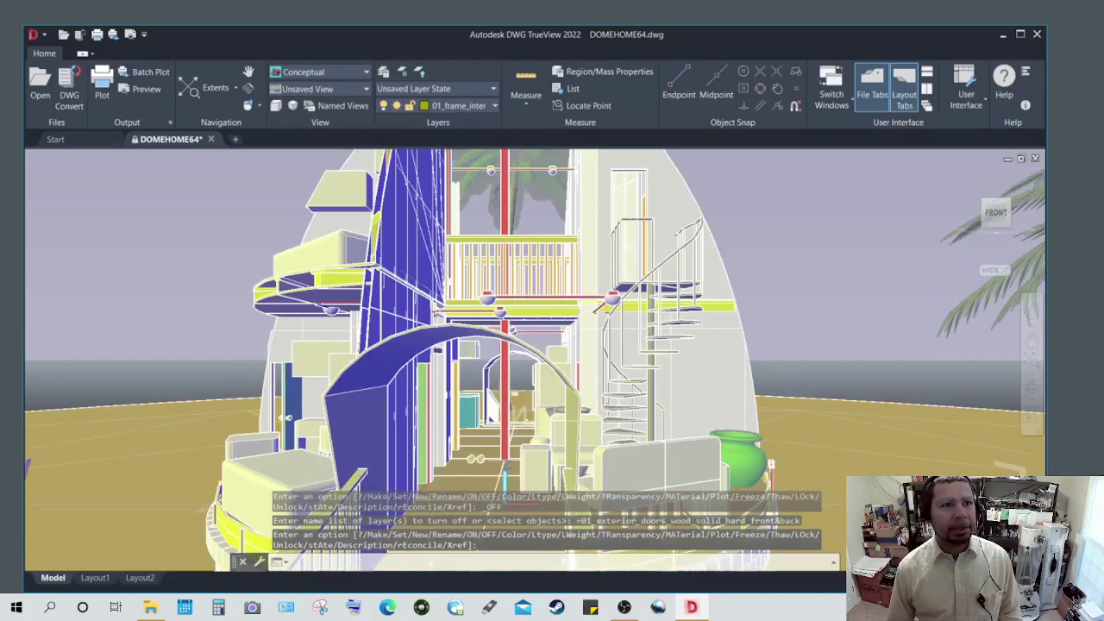
middle_click_drag(604, 432, 537, 436)
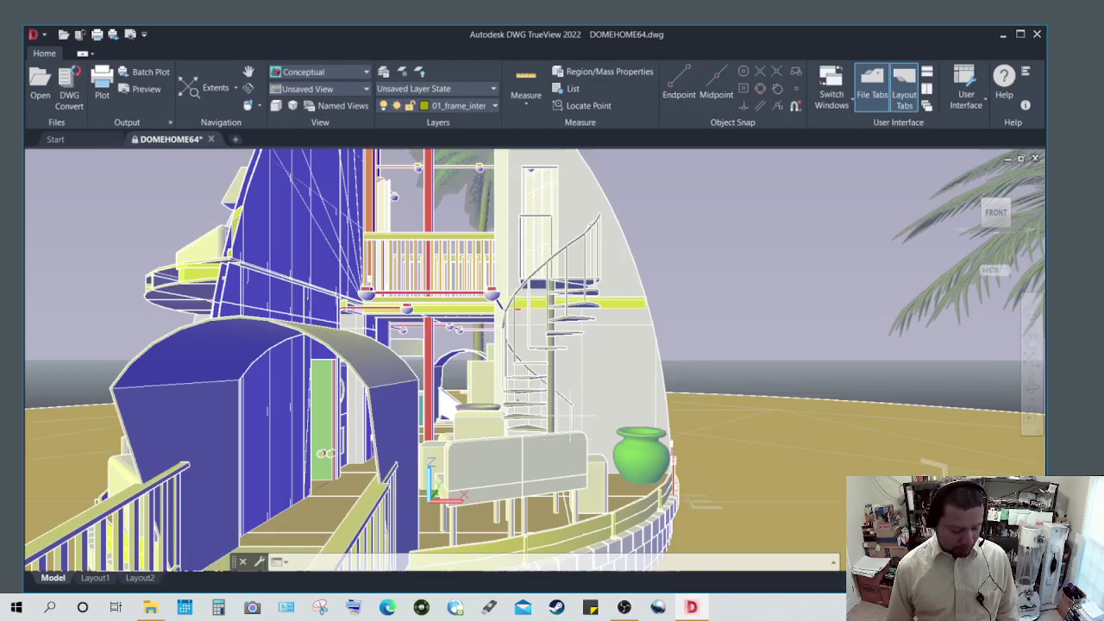
middle_click_drag(615, 406, 393, 407)
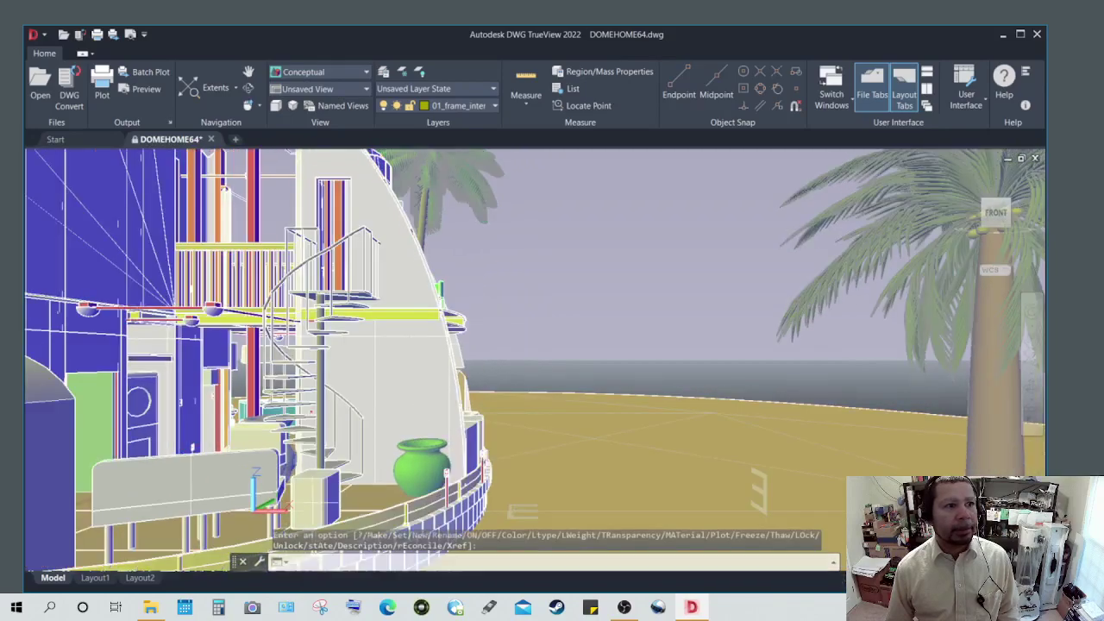
middle_click_drag(362, 493, 300, 499)
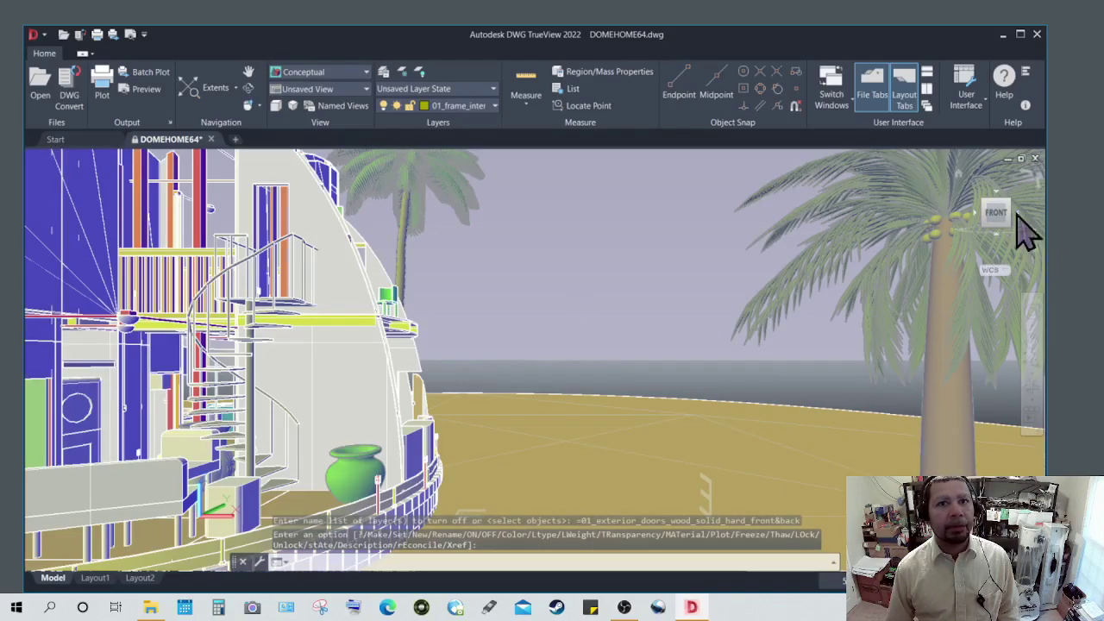
Step: Switch to the Right view and examine the dome's east side, including the spiral staircase, deck and upper floor
left_click_drag(1026, 229, 538, 385)
scroll(531, 366, "up", 1)
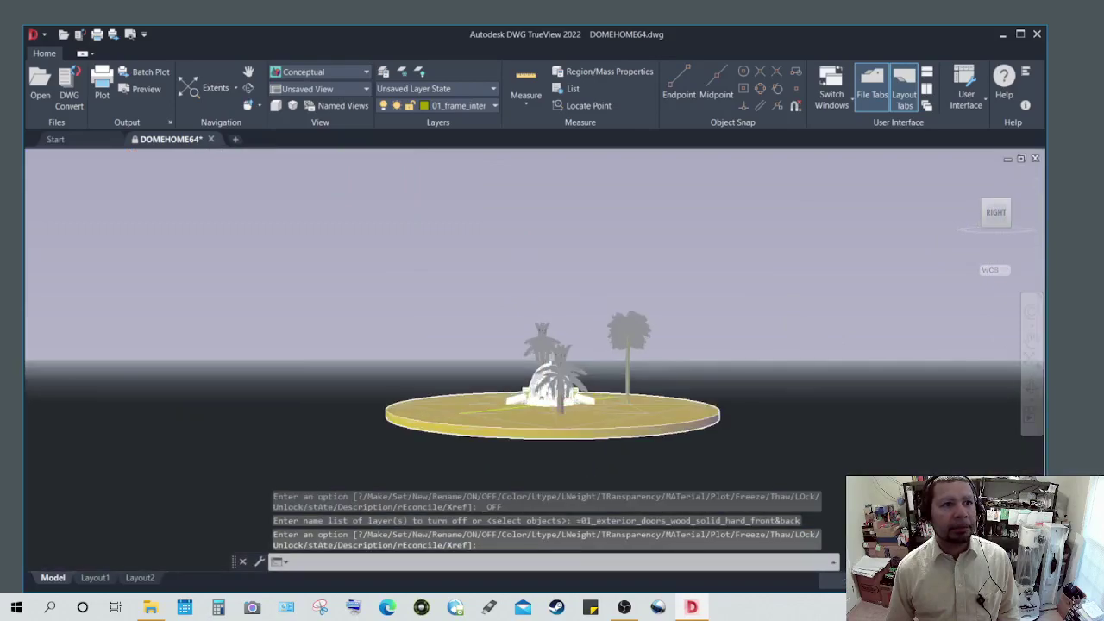
scroll(533, 347, "up", 1)
scroll(548, 364, "up", 3)
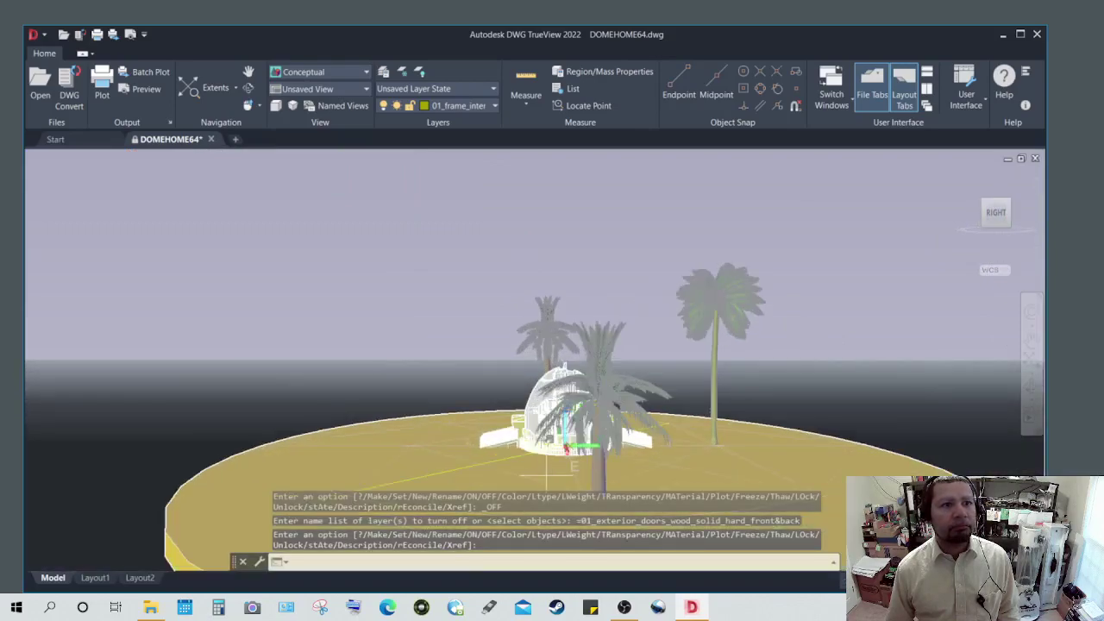
scroll(543, 369, "up", 1)
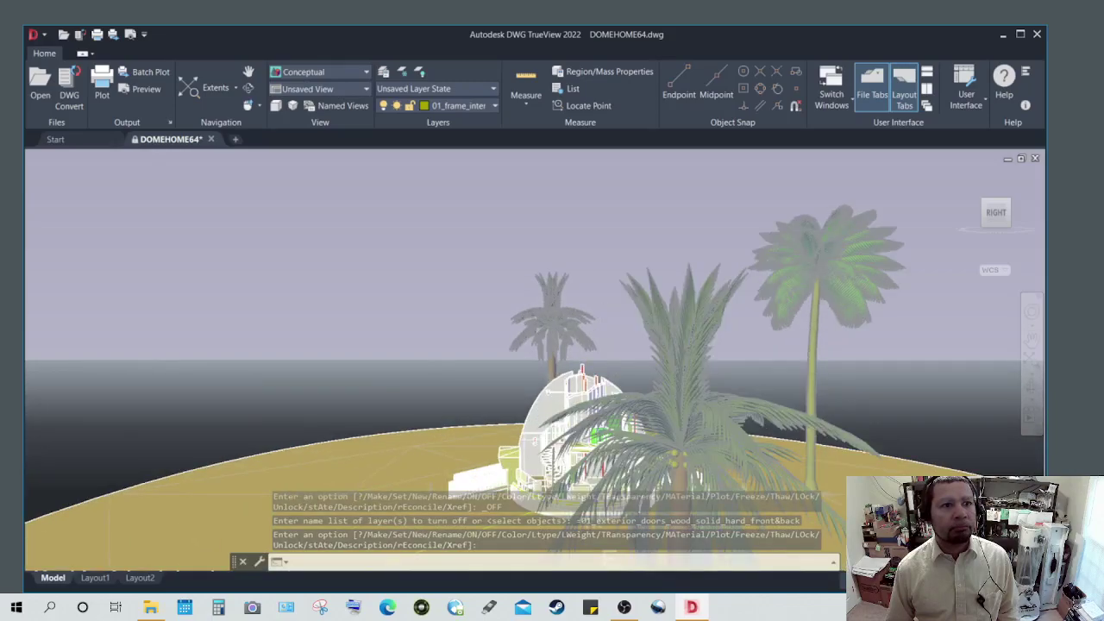
middle_click_drag(547, 477, 552, 406)
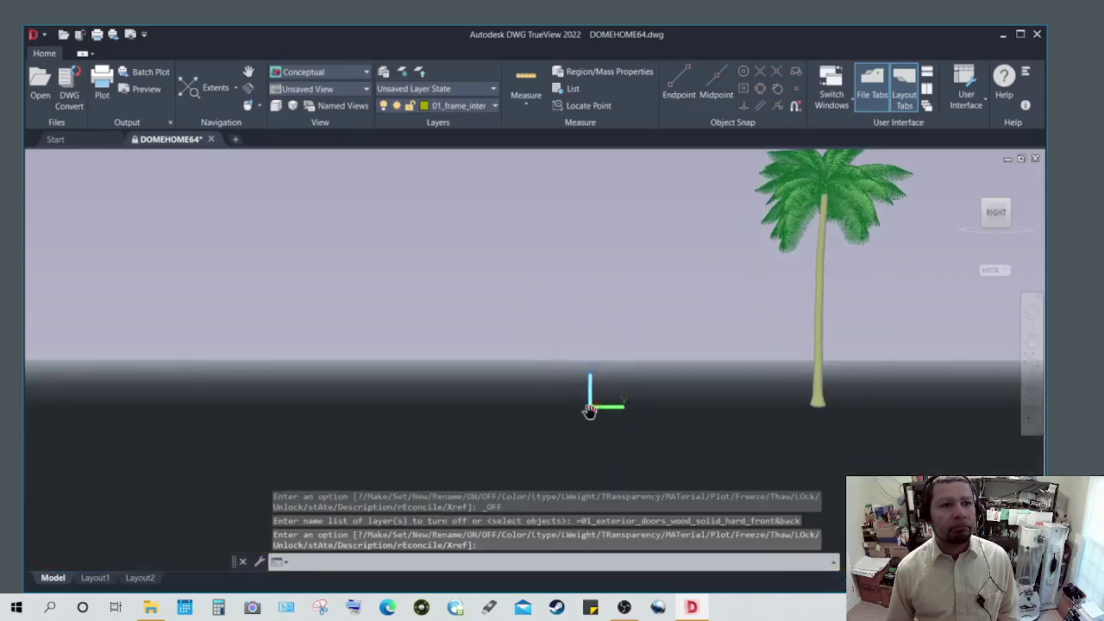
scroll(551, 405, "down", 5)
scroll(535, 341, "up", 4)
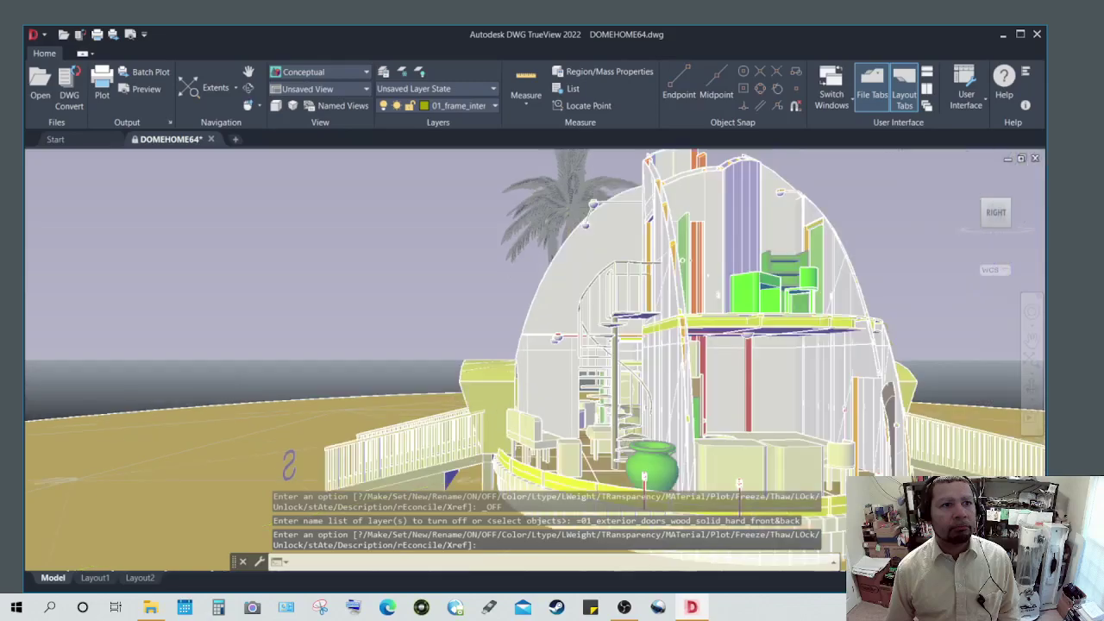
scroll(535, 341, "down", 1)
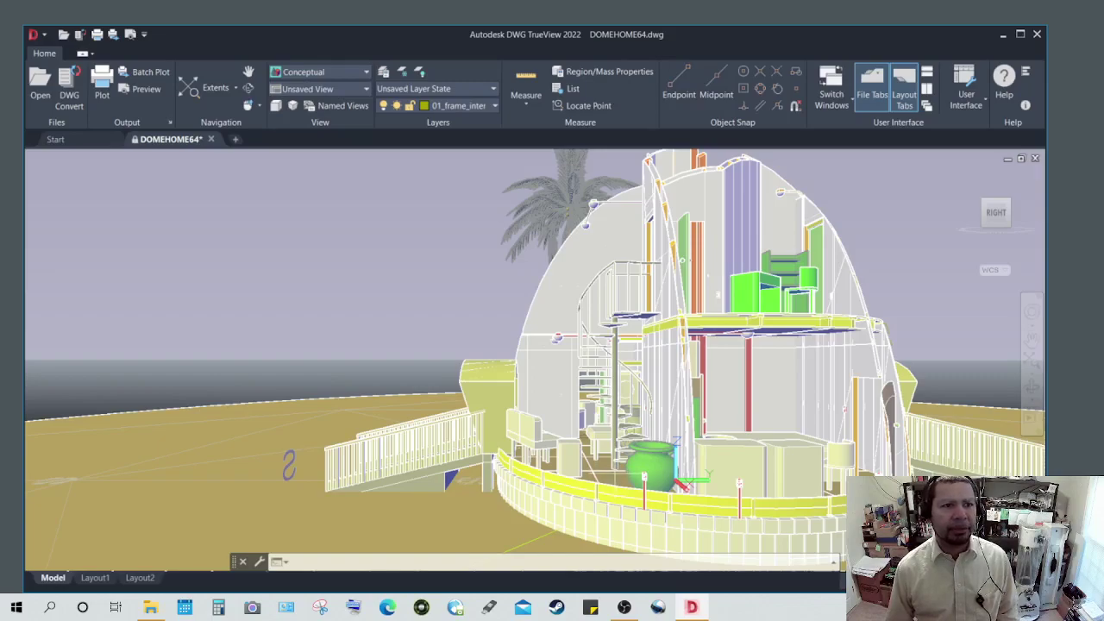
scroll(616, 466, "up", 4)
middle_click_drag(616, 487, 603, 406)
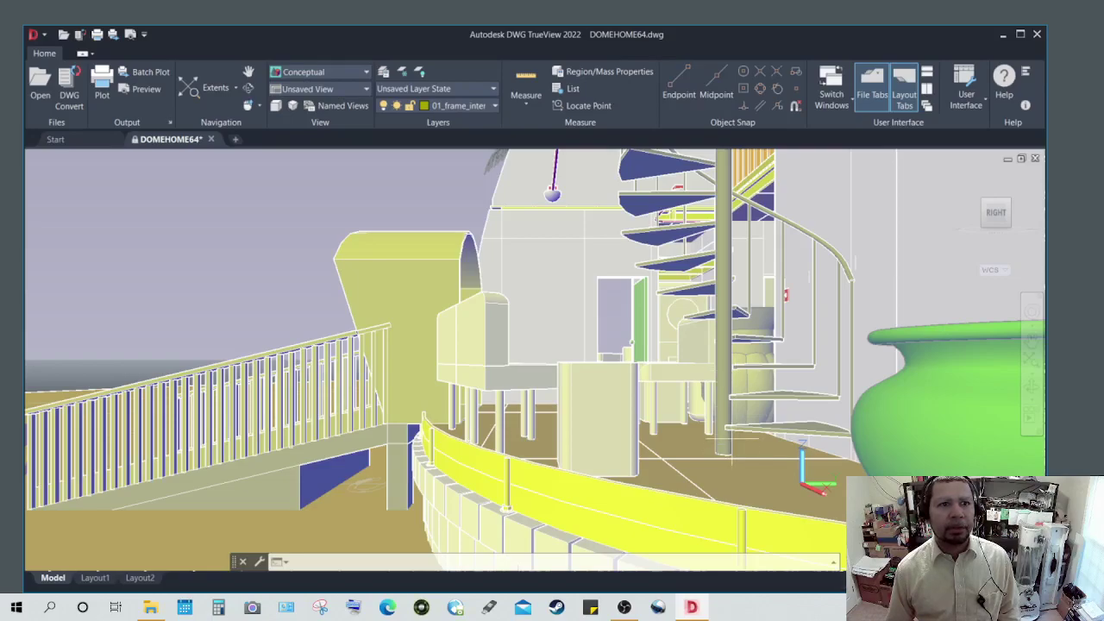
scroll(737, 453, "down", 3)
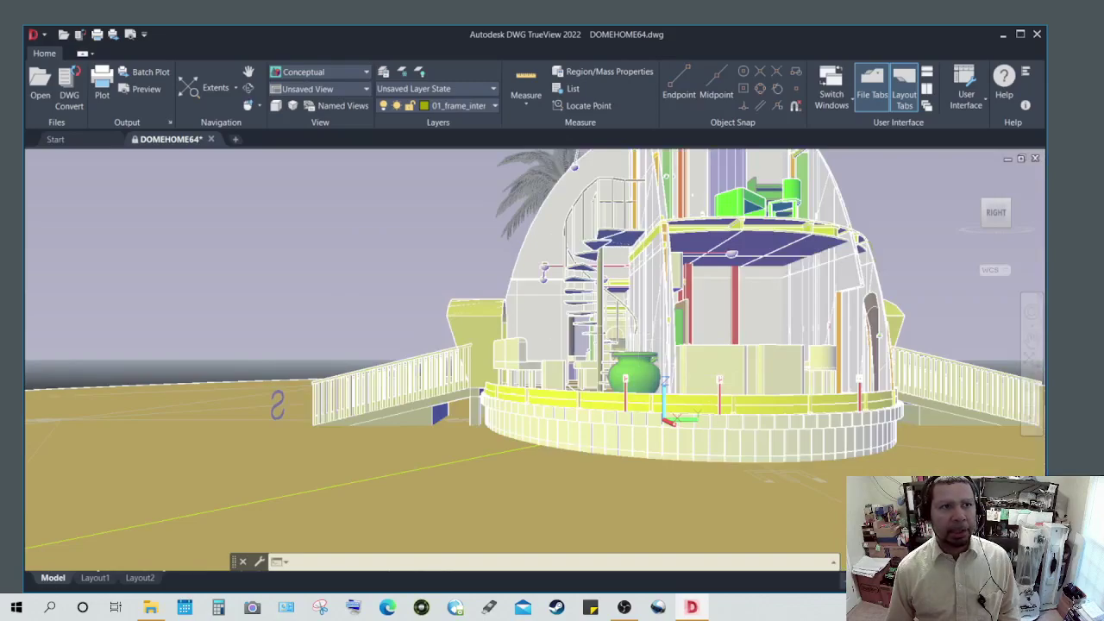
Step: Examine the spiral staircase, its upper landing and the ground-floor seating beside the side ramp up close from the right
middle_click_drag(609, 328, 635, 353)
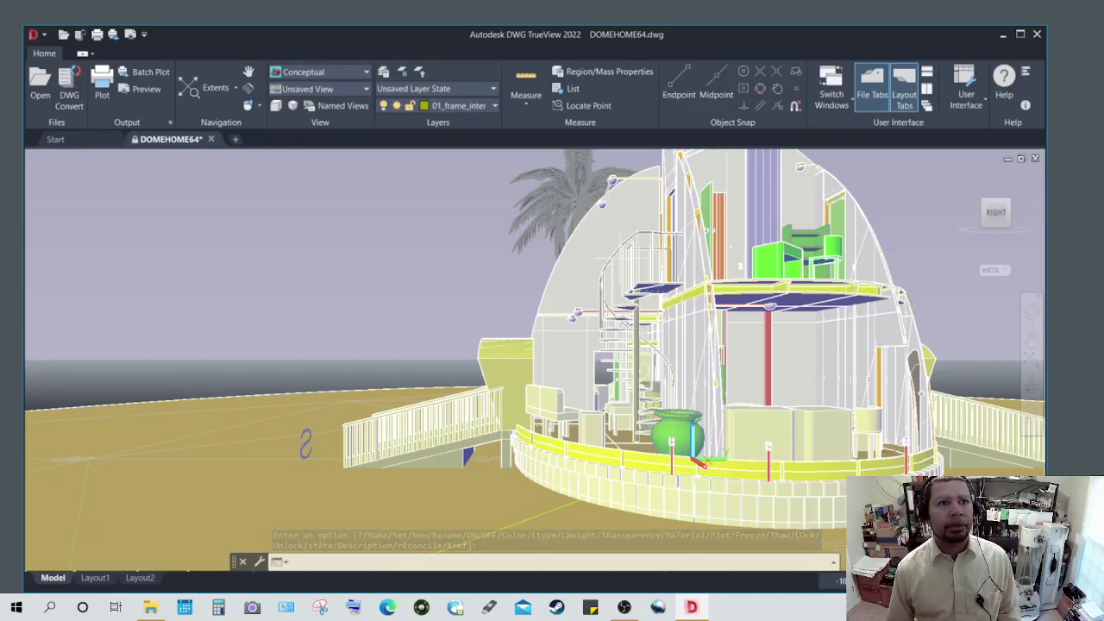
scroll(621, 258, "up", 3)
mouse_move(659, 294)
middle_mouse_down("shift")
mouse_move(738, 350)
mouse_move(732, 387)
middle_mouse_up("shift")
middle_click_drag(857, 326, 840, 369)
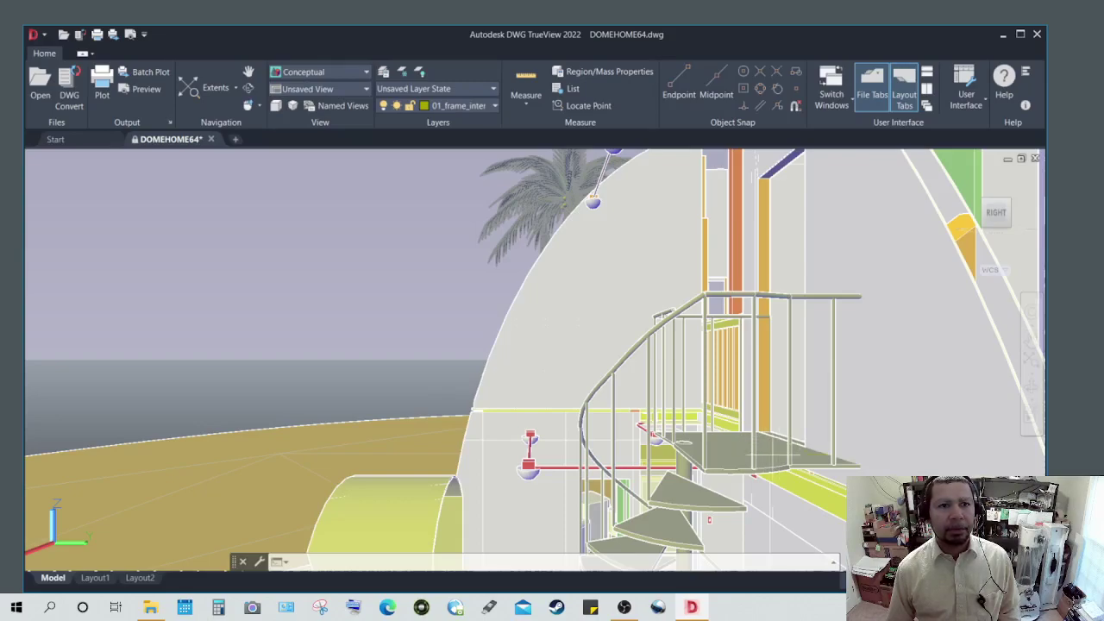
middle_click_drag(764, 443, 660, 446, "shift")
middle_click_drag(598, 490, 601, 477)
scroll(601, 473, "up", 3)
scroll(602, 475, "up", 5)
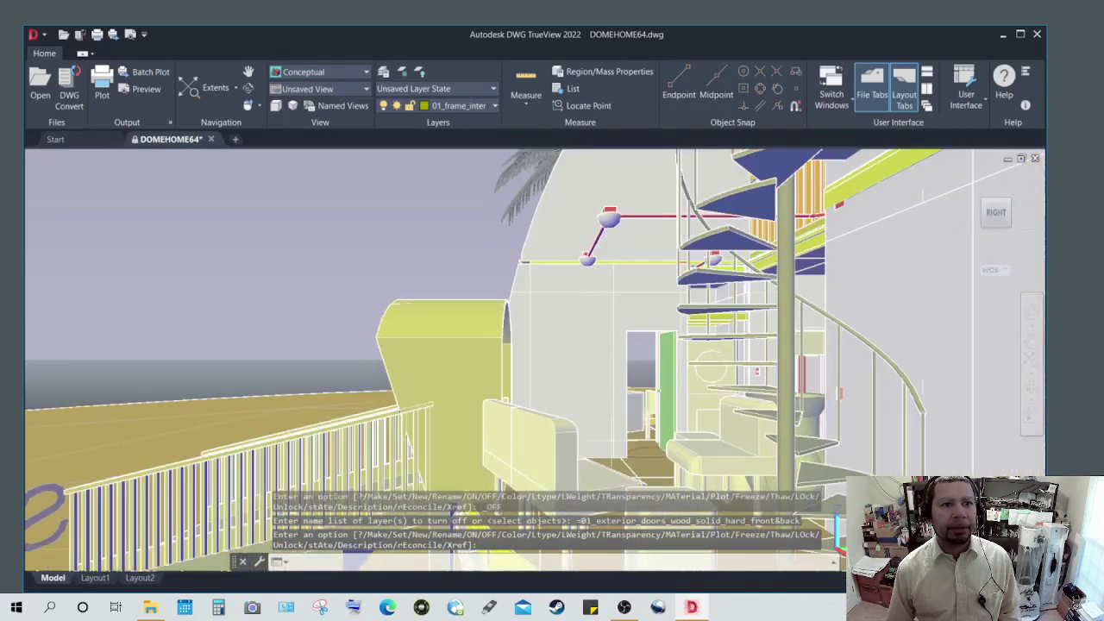
scroll(601, 475, "down", 5)
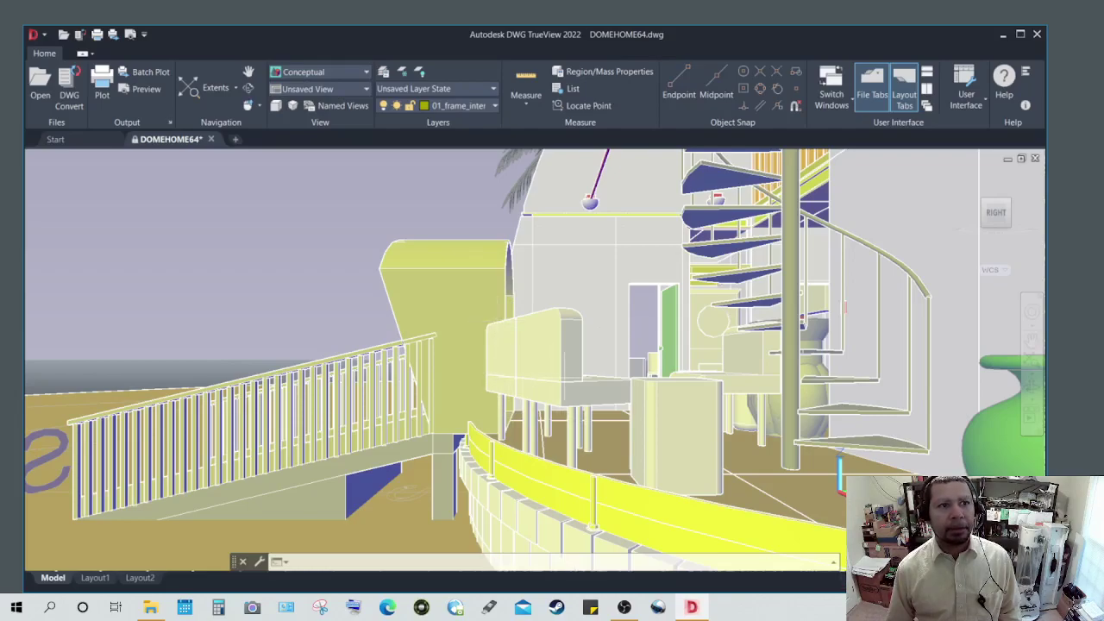
middle_click_drag(594, 333, 585, 385)
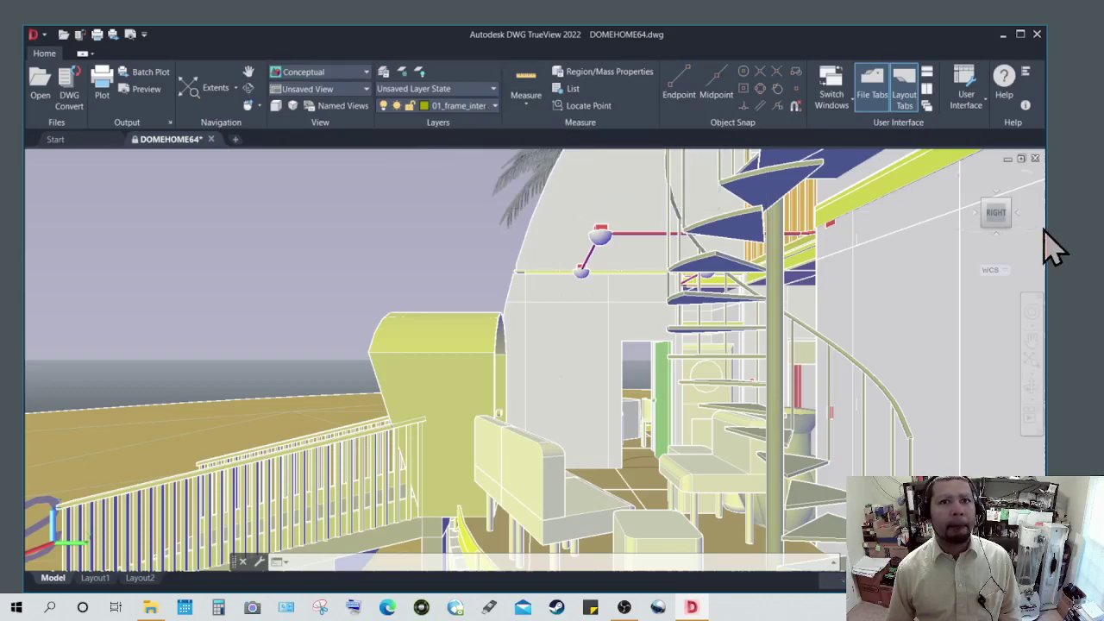
Step: Switch to the isometric view from the top, front and right corner and bring the dome home up close
left_click(985, 203)
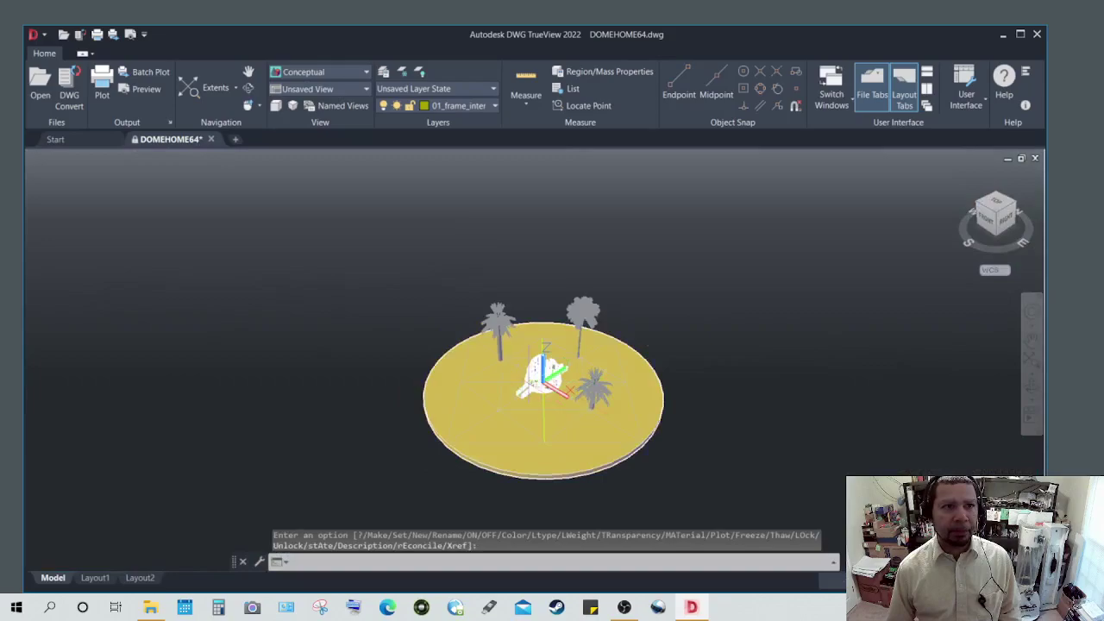
scroll(529, 383, "up", 1)
scroll(545, 380, "up", 3)
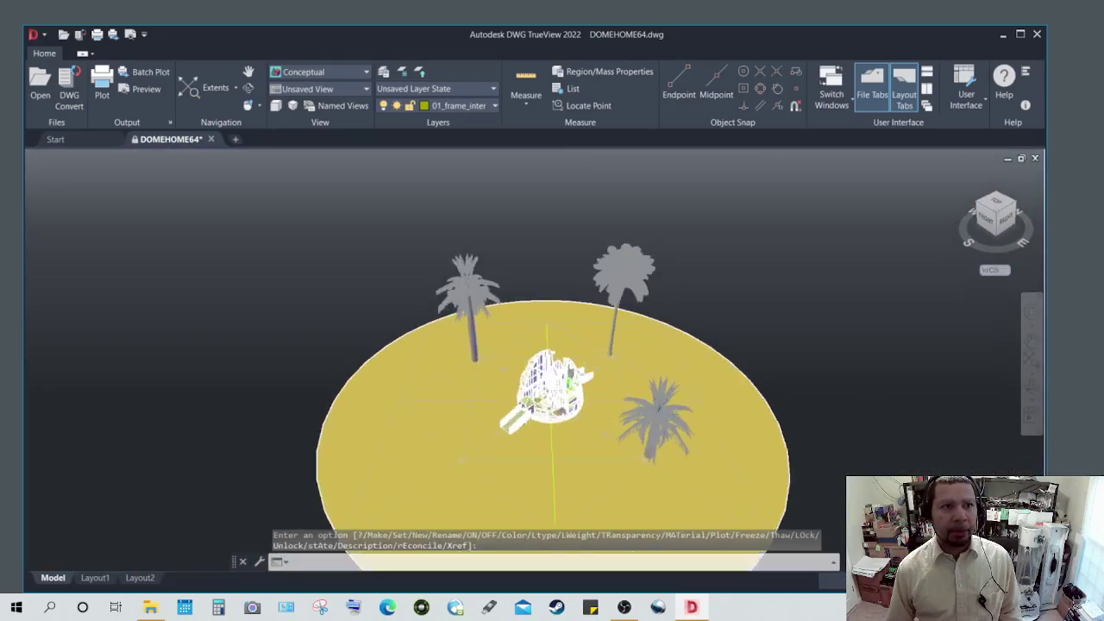
scroll(532, 351, "up", 2)
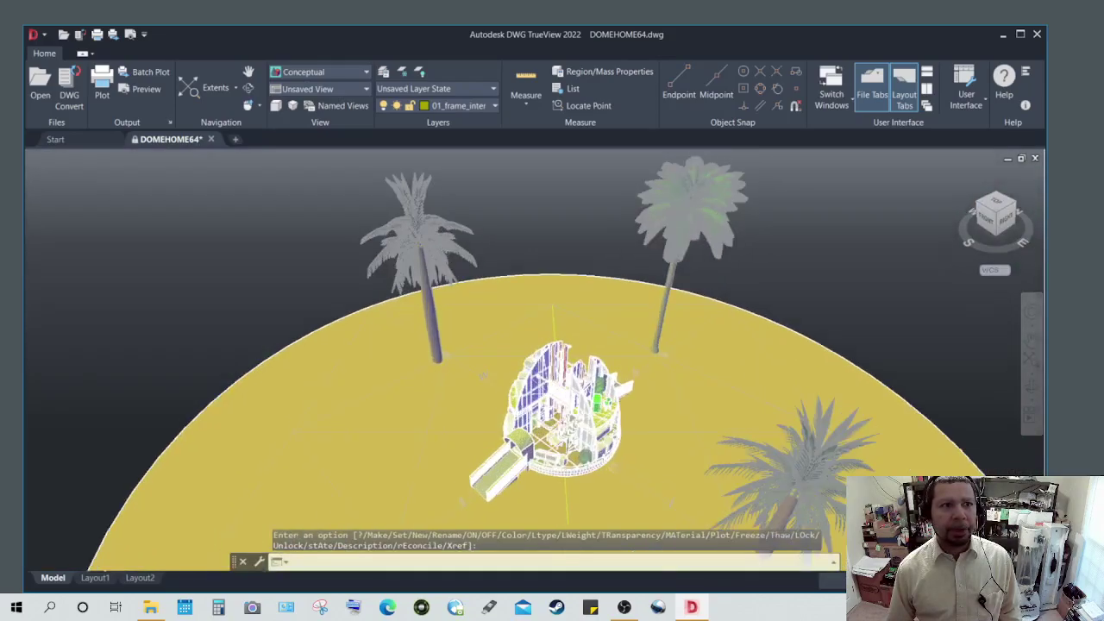
scroll(542, 332, "up", 1)
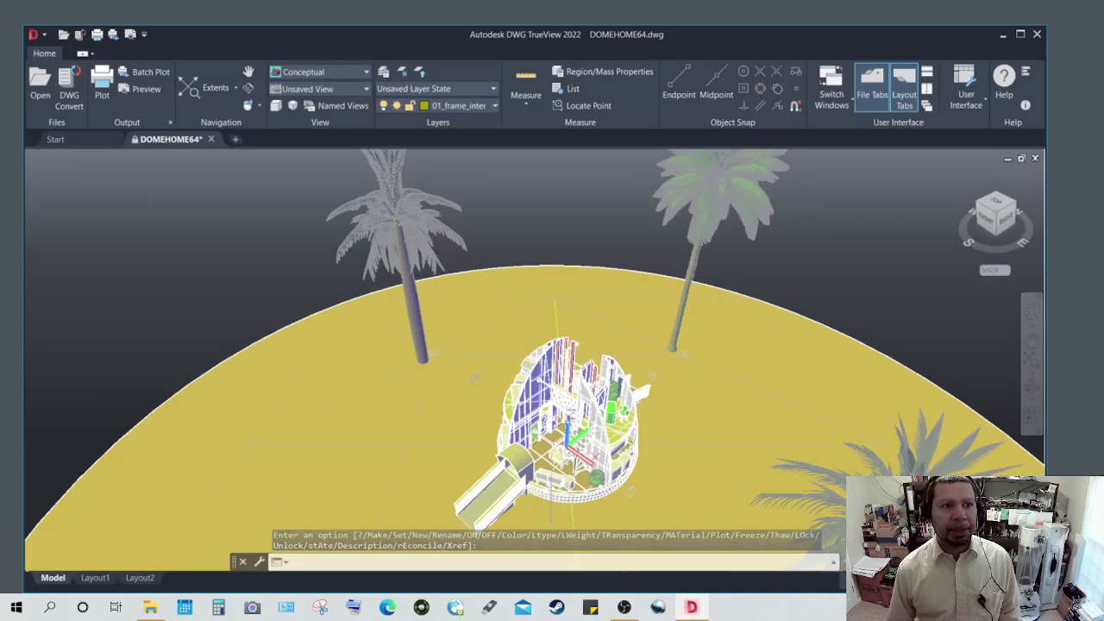
scroll(552, 405, "up", 3)
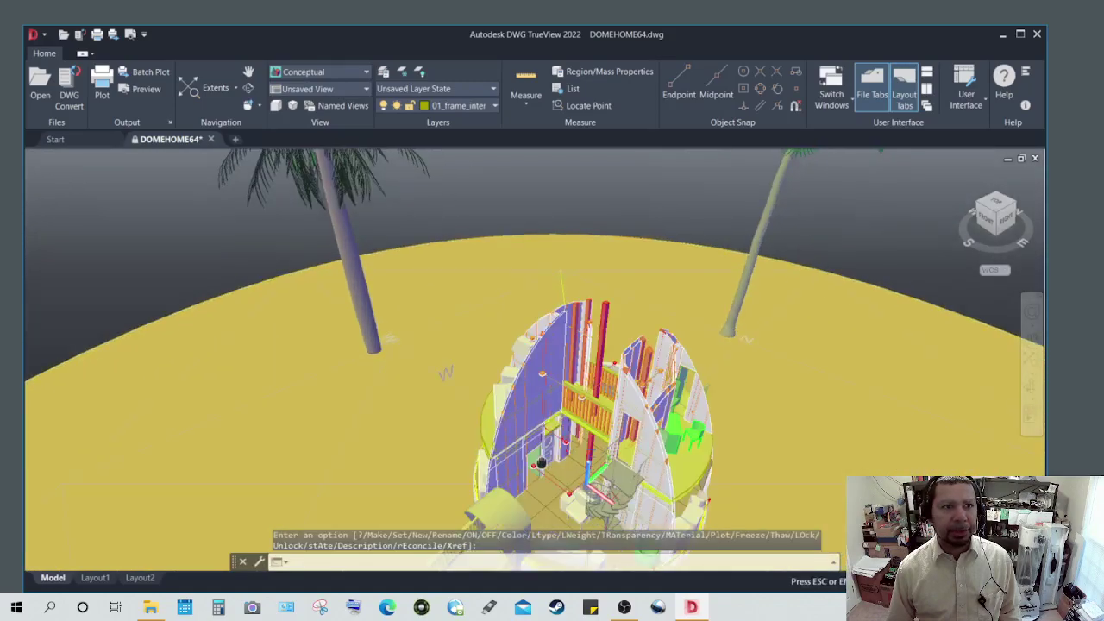
Step: Examine the dome's open interior from above, from the upper-floor railing and wall lights down to the entry ramp and deck
middle_click_drag(540, 463, 550, 406)
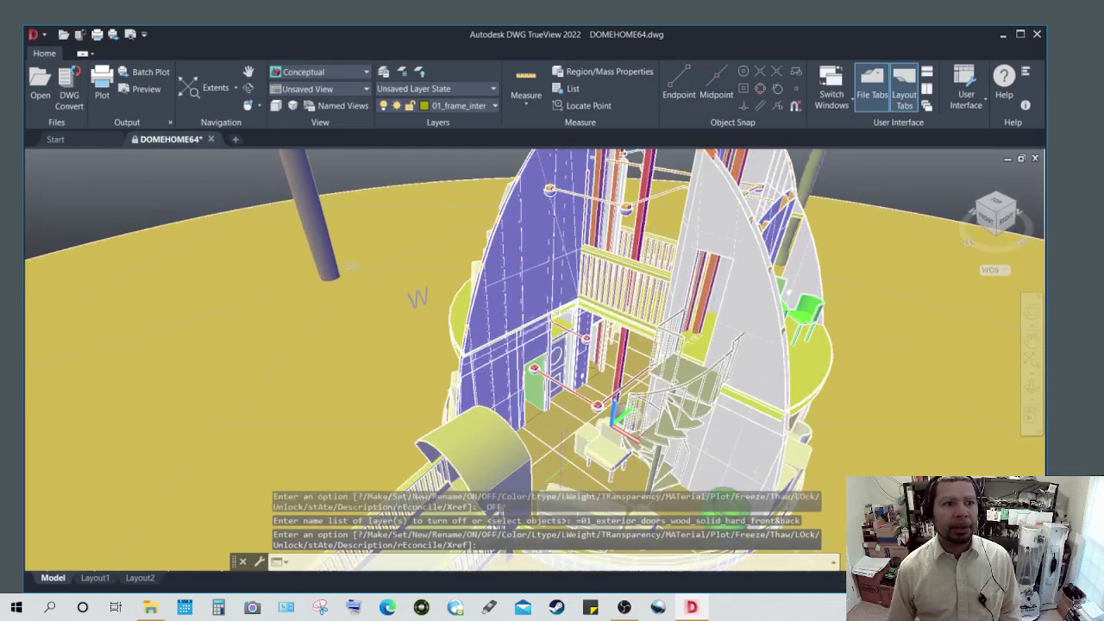
middle_click_drag(560, 472, 548, 436, "shift")
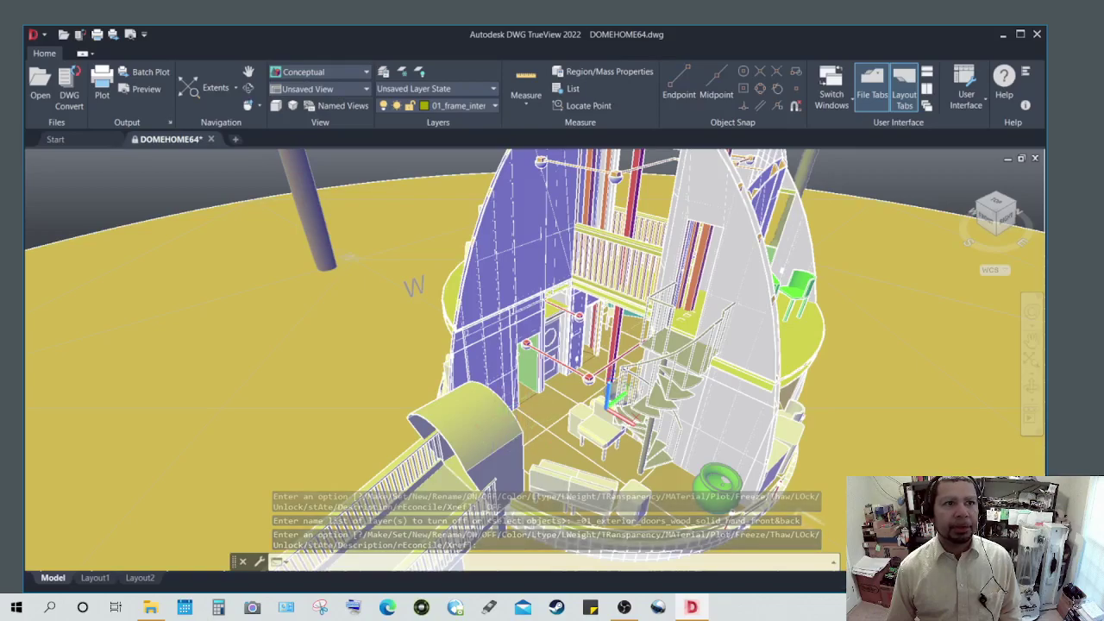
middle_click_drag(524, 386, 523, 392)
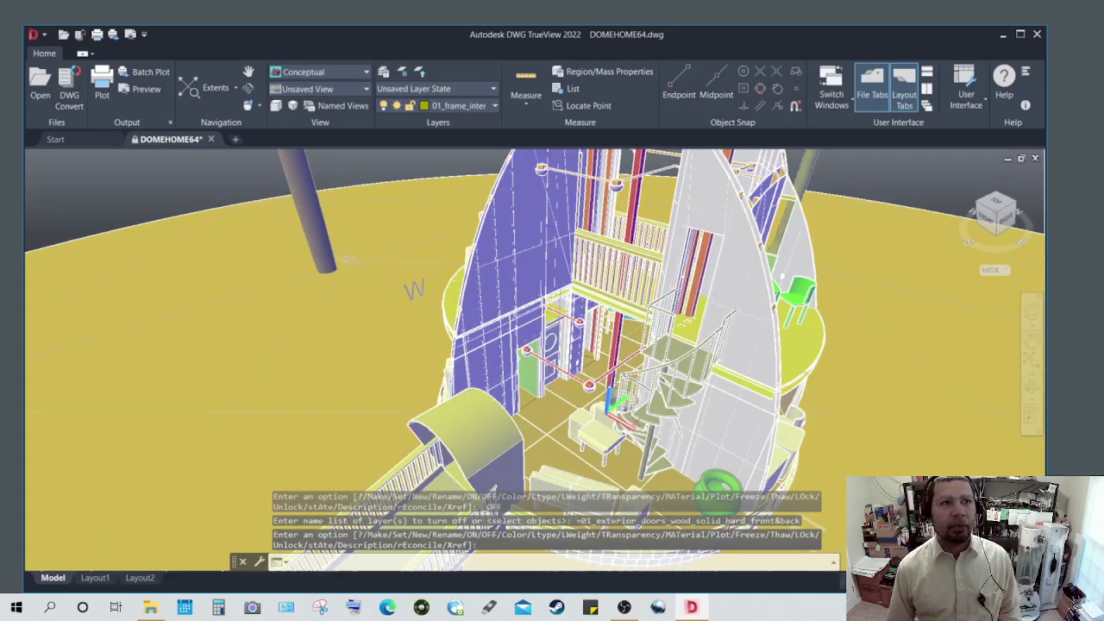
middle_click_drag(572, 234, 513, 315, "shift")
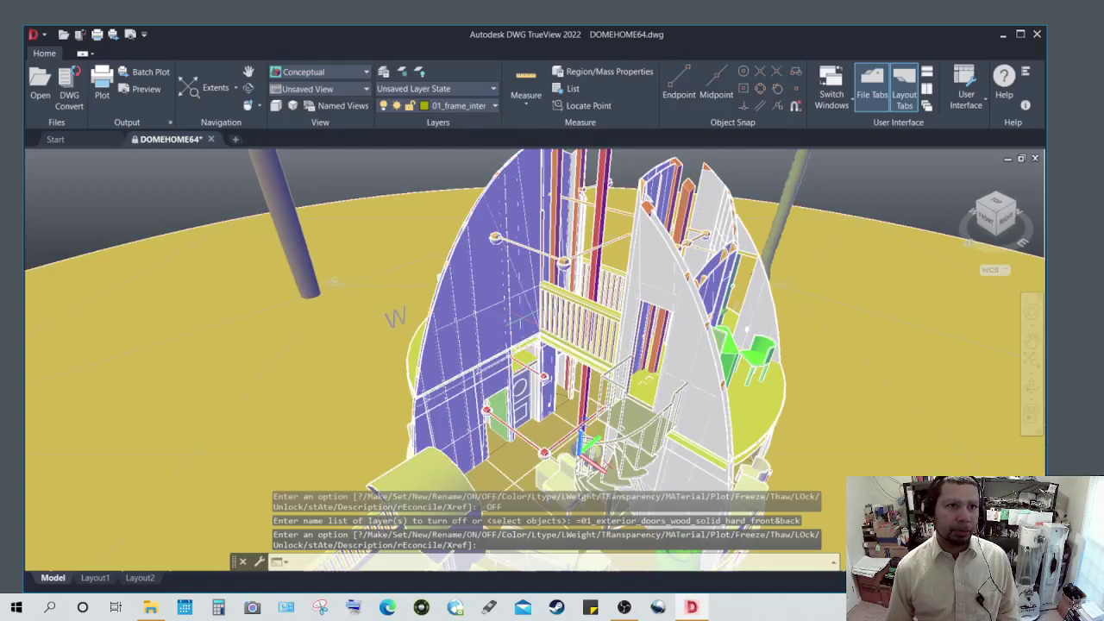
scroll(522, 320, "down", 2)
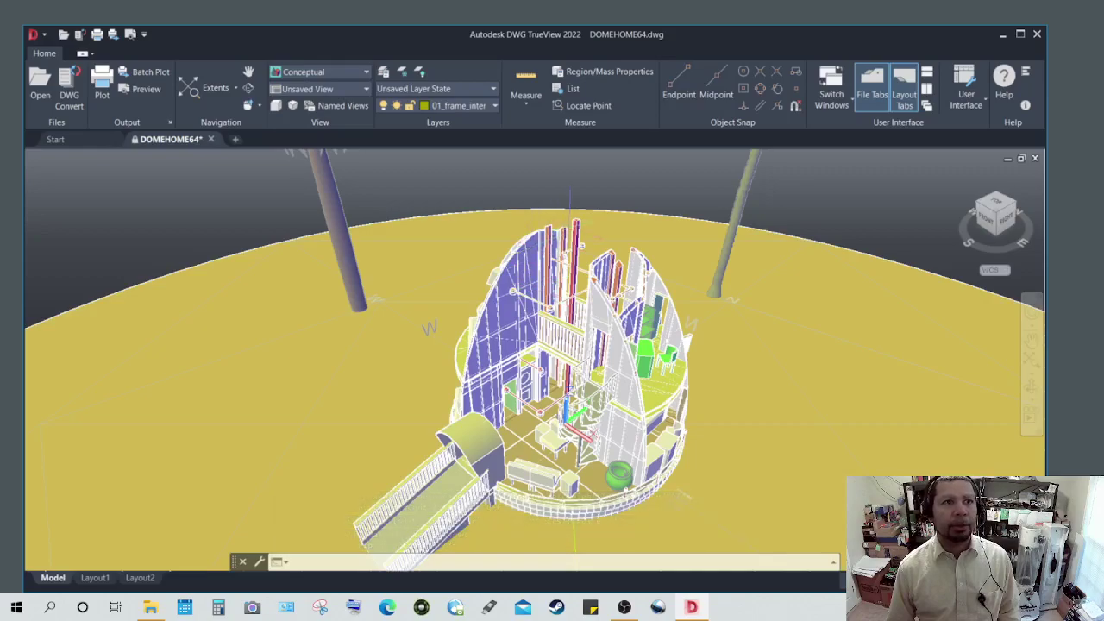
scroll(565, 243, "up", 2)
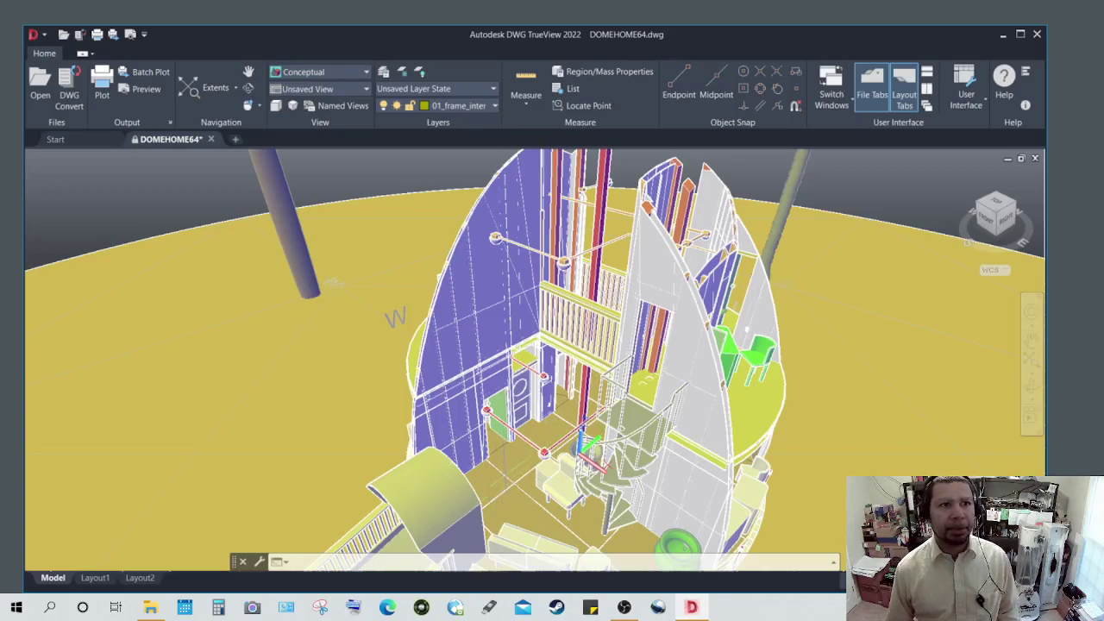
middle_click_drag(523, 429, 519, 430)
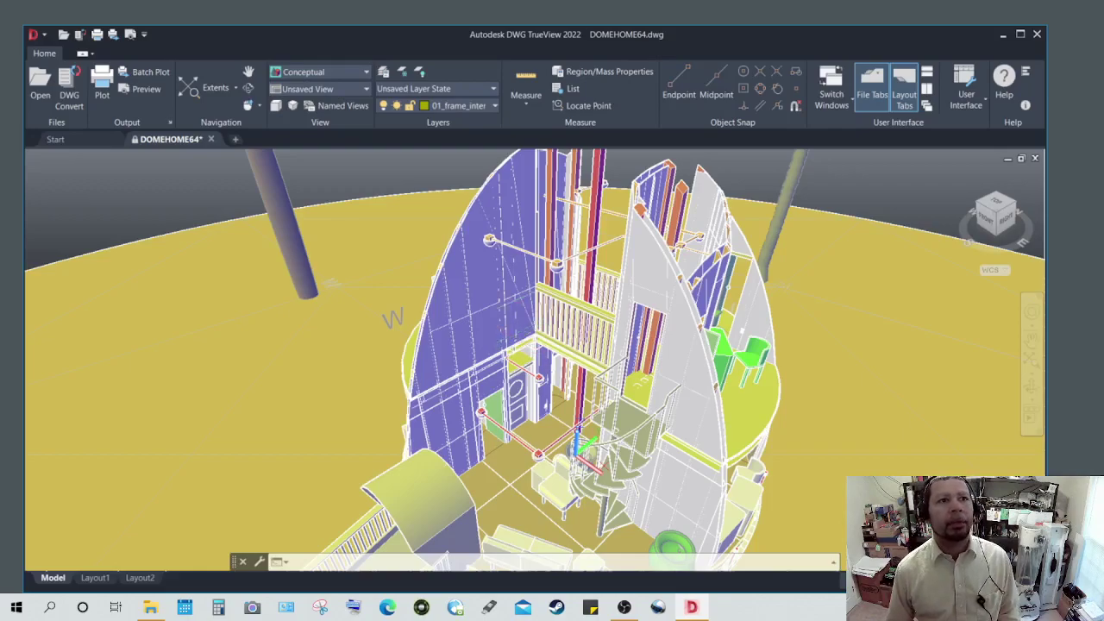
middle_click_drag(515, 301, 514, 345, "shift")
middle_click_drag(515, 285, 512, 311, "shift")
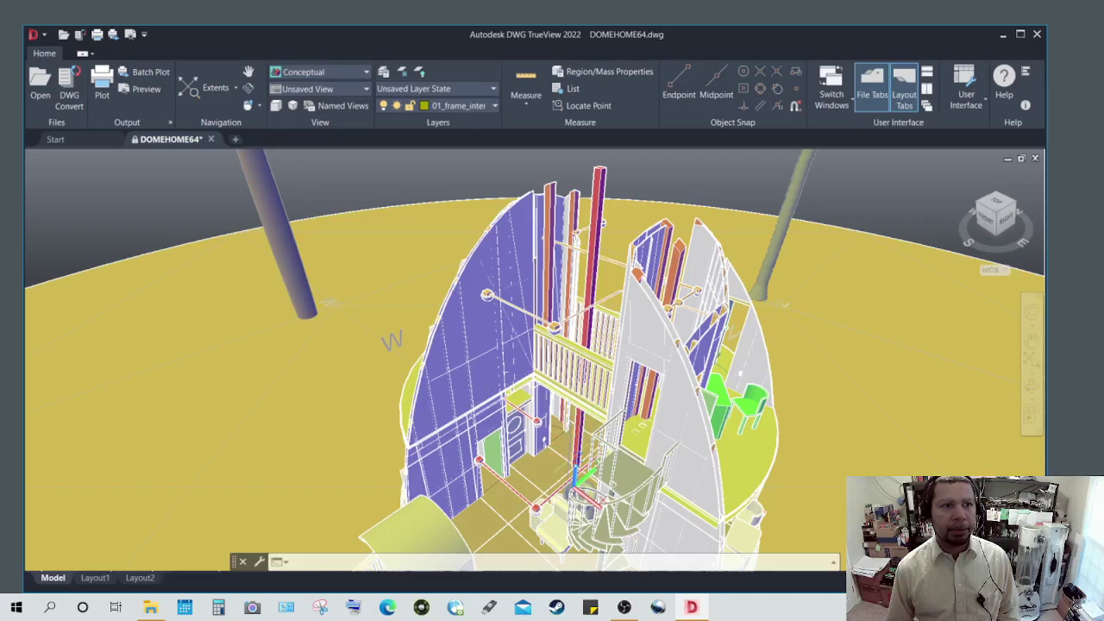
middle_click_drag(570, 462, 568, 351)
middle_click_drag(557, 477, 551, 409)
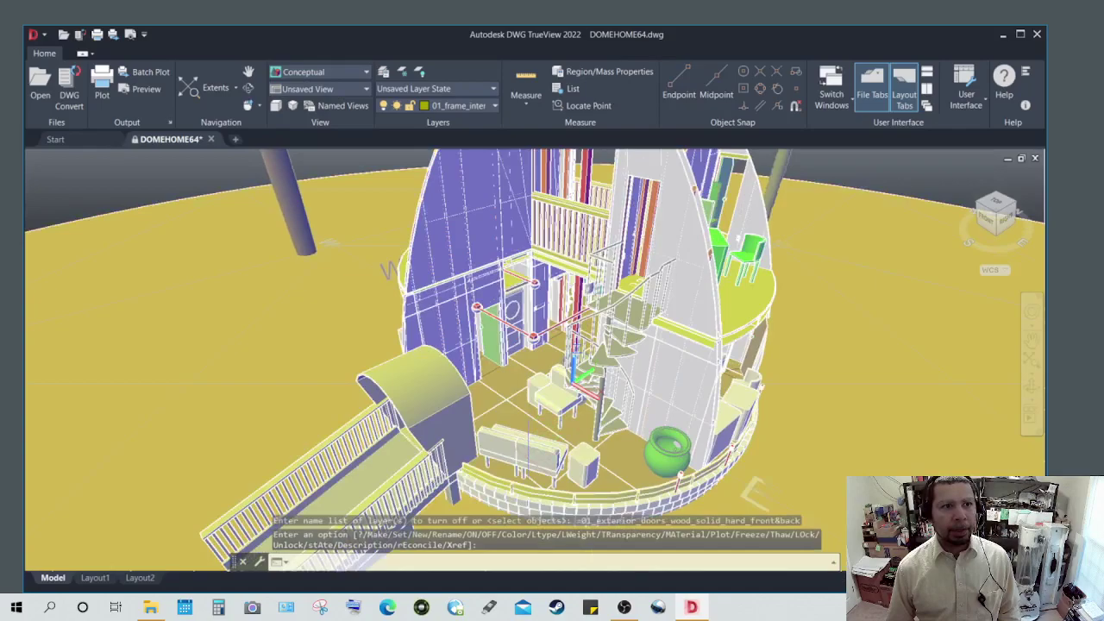
Step: Examine the ground-floor sitting area, the interior doors and the spiral staircase up close from above
scroll(552, 379, "up", 5)
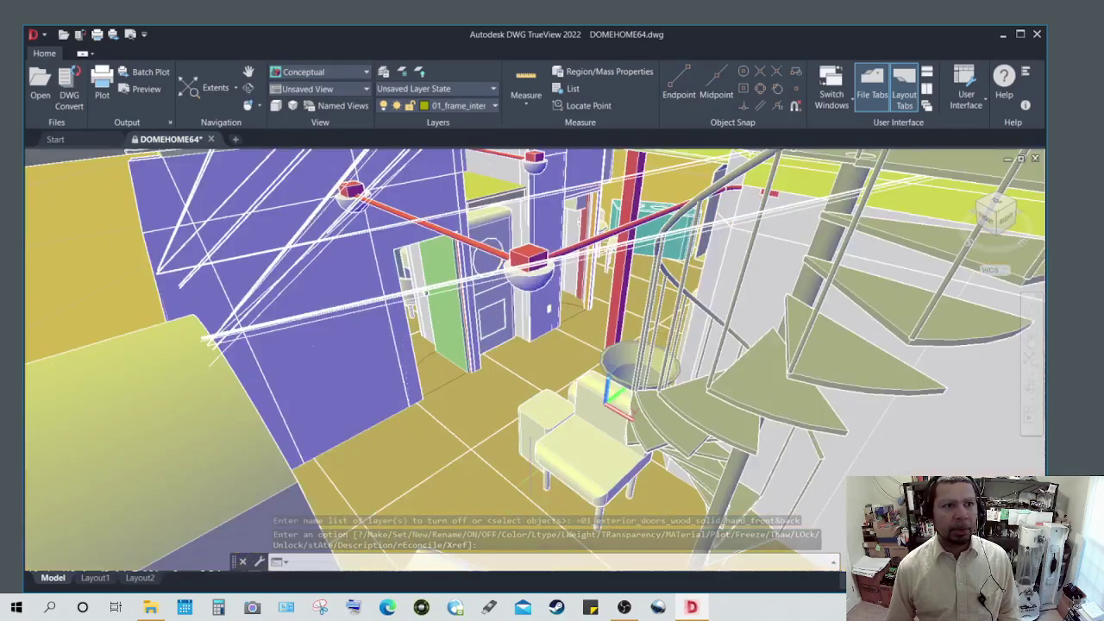
middle_click_drag(531, 477, 525, 411)
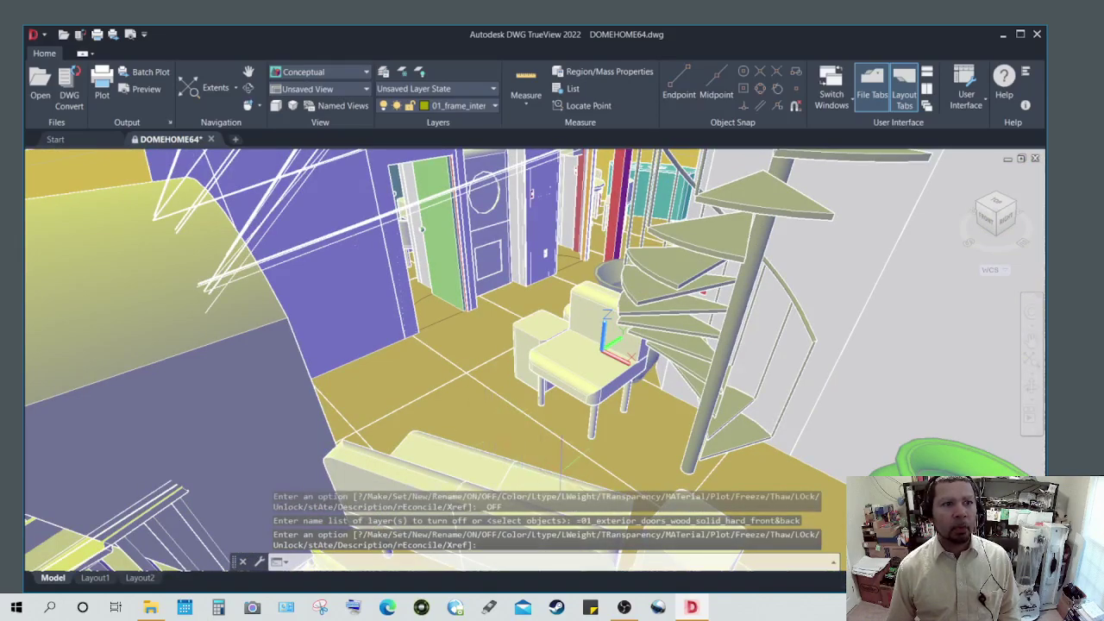
middle_click_drag(540, 455, 545, 437)
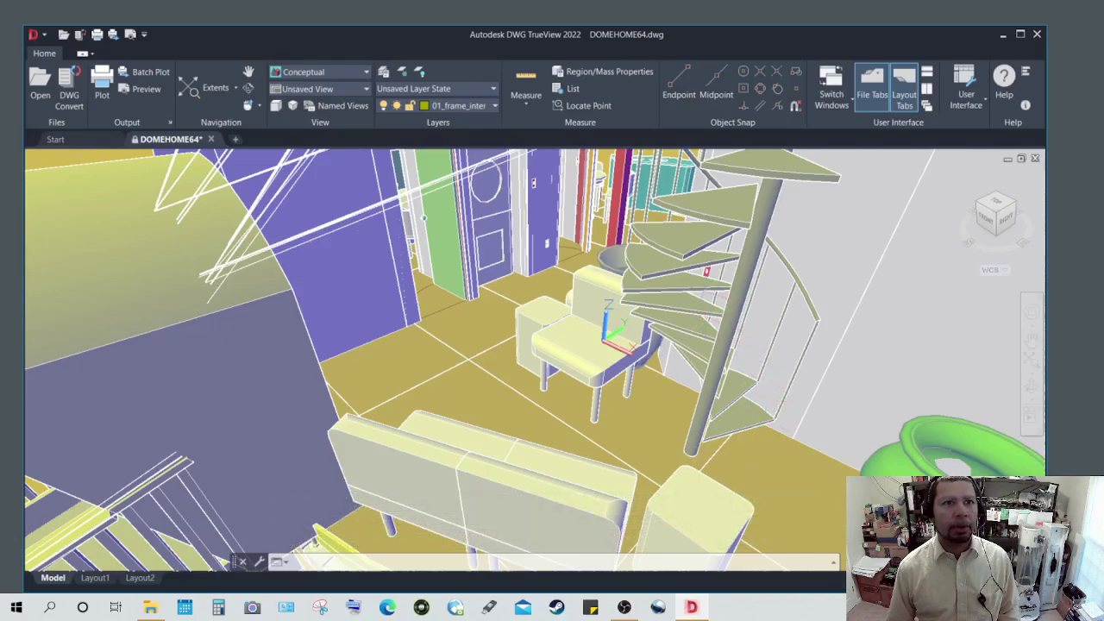
middle_click_drag(721, 197, 740, 304, "shift")
scroll(750, 305, "down", 3)
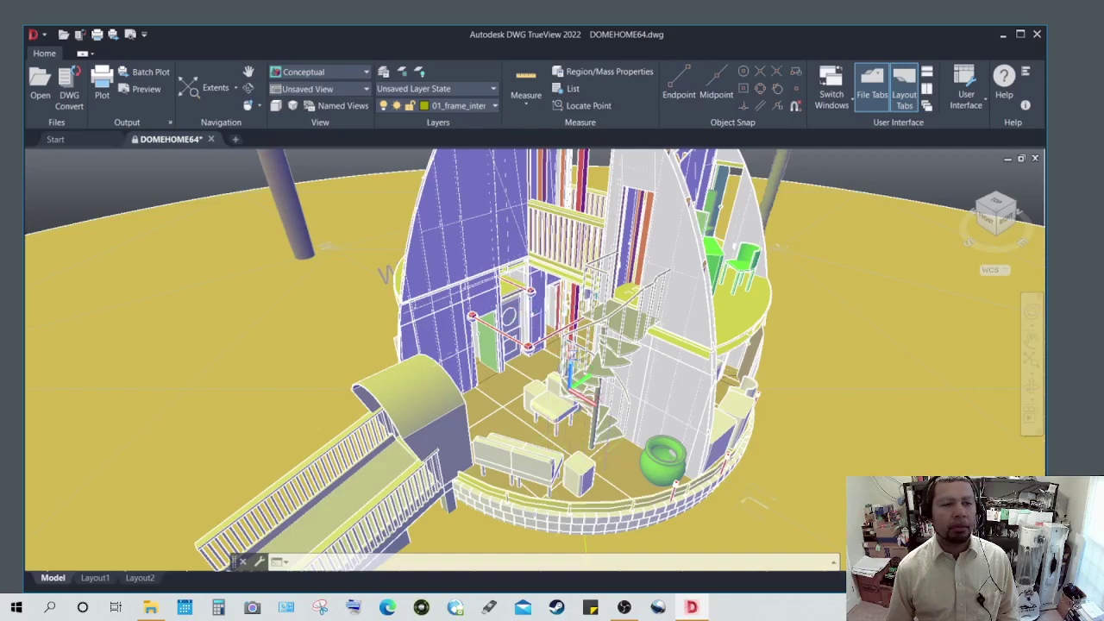
scroll(582, 379, "up", 5)
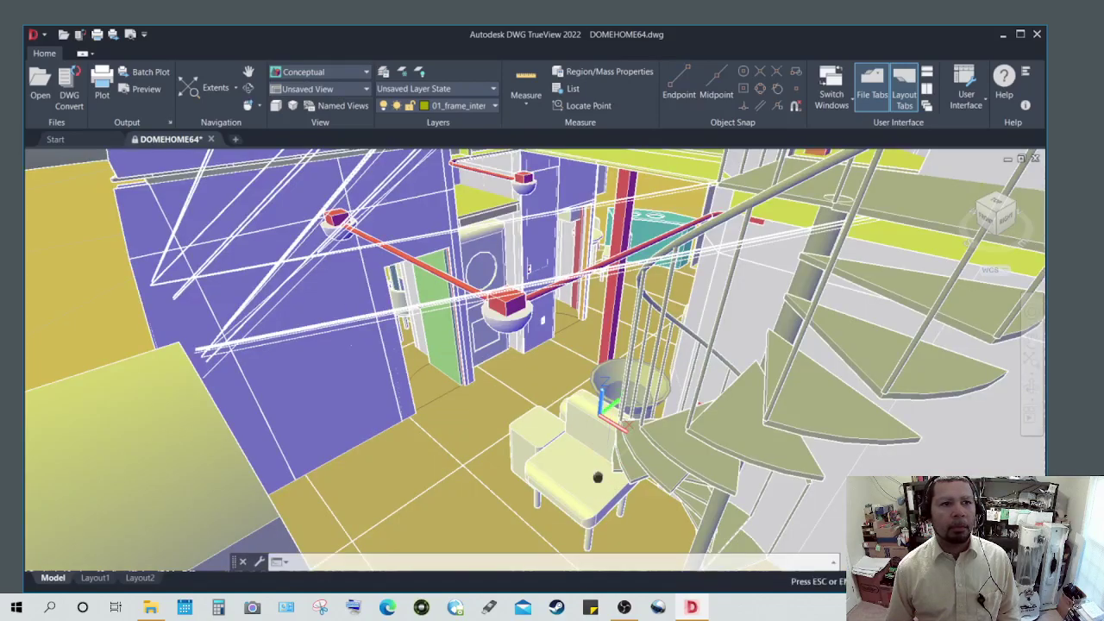
left_click_drag(596, 477, 580, 411)
middle_click_drag(581, 411, 582, 414)
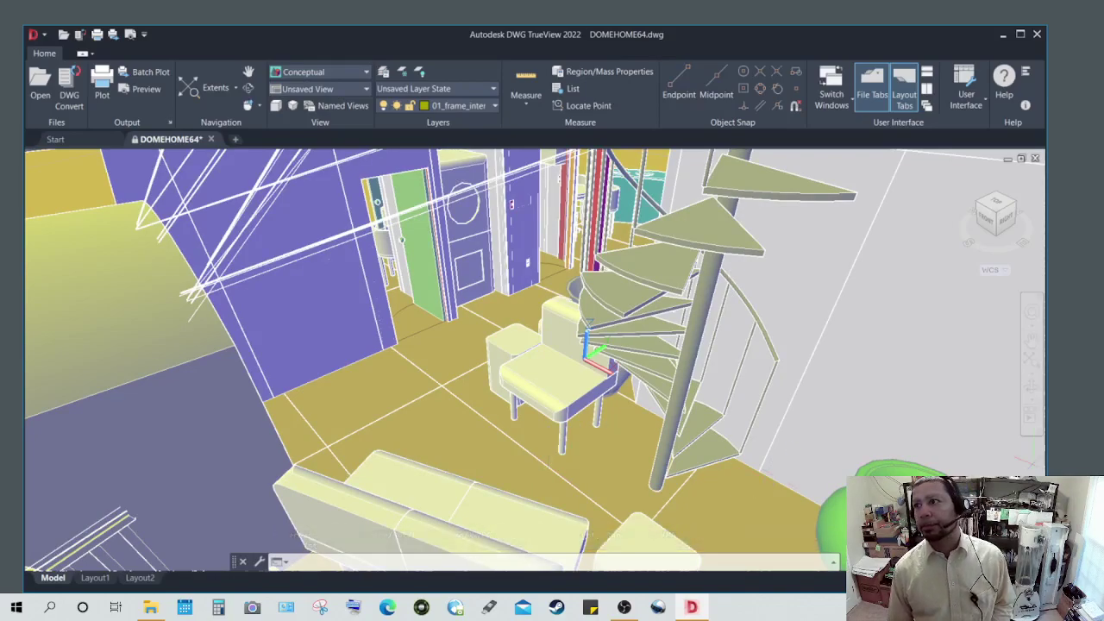
key("alt+Tab")
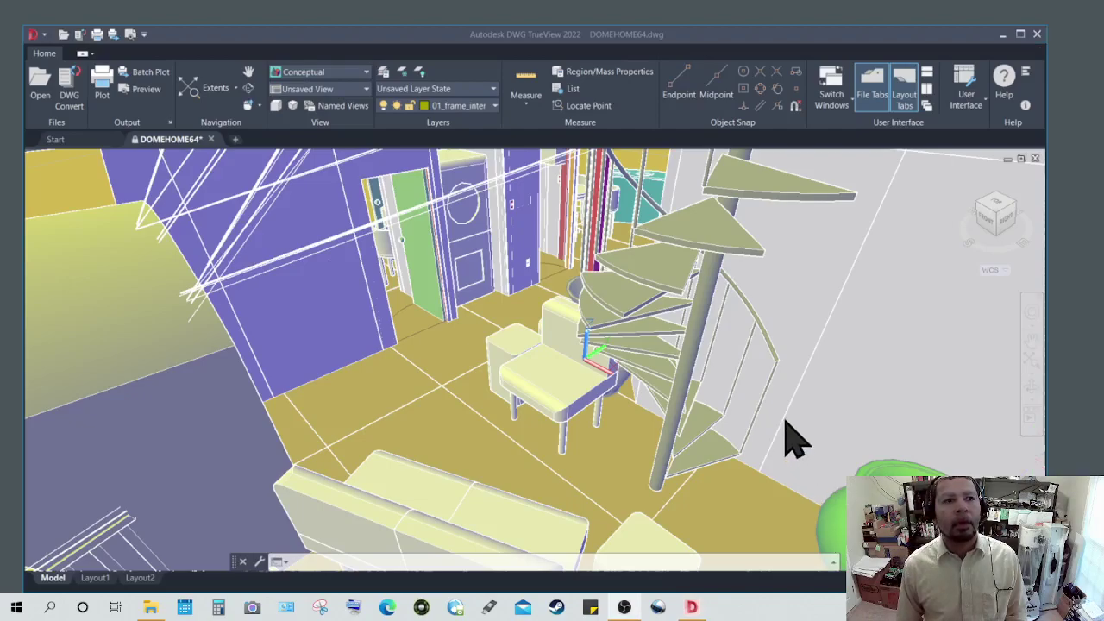
left_click(593, 416)
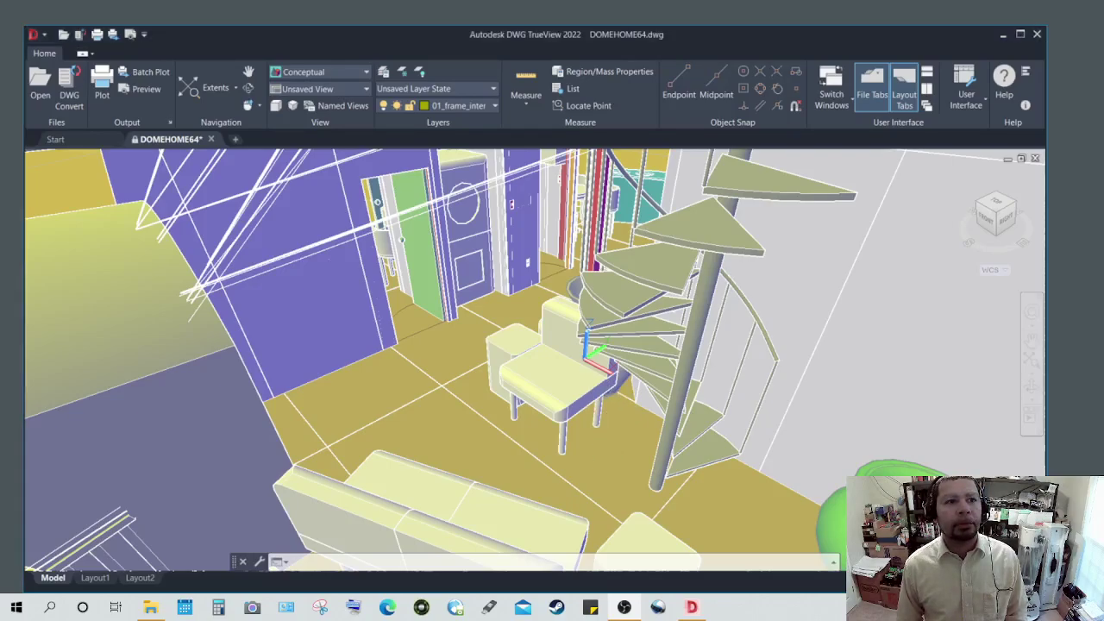
Step: Compare the sitting area with the whole dome, and examine the light fixtures and the teal counter beyond the staircase
middle_click_drag(593, 416, 588, 400)
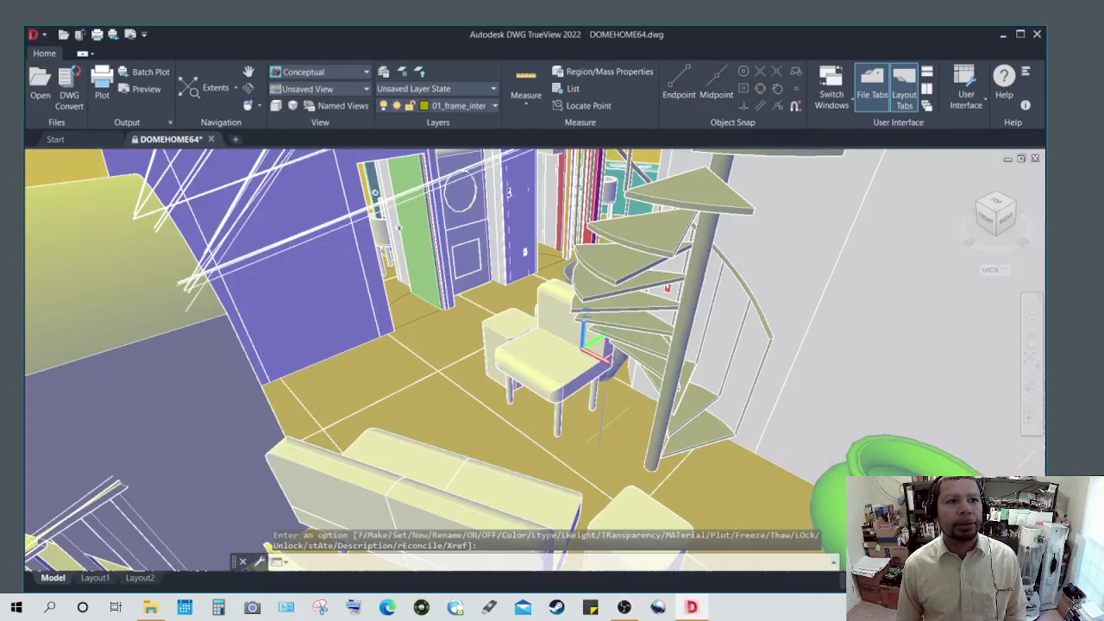
scroll(604, 423, "down", 5)
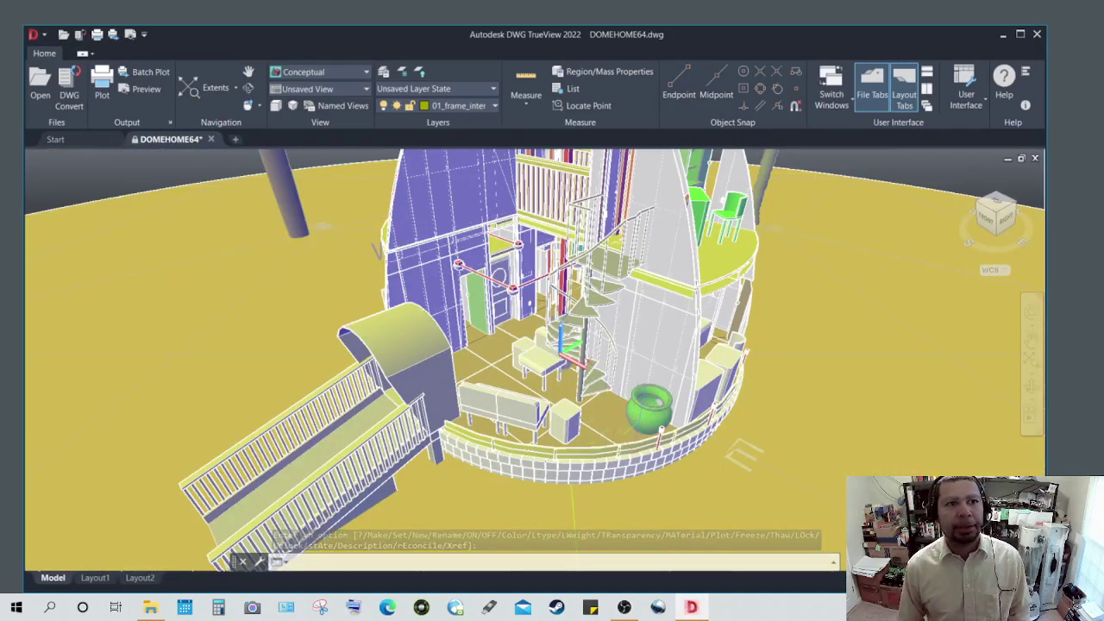
scroll(565, 350, "up", 5)
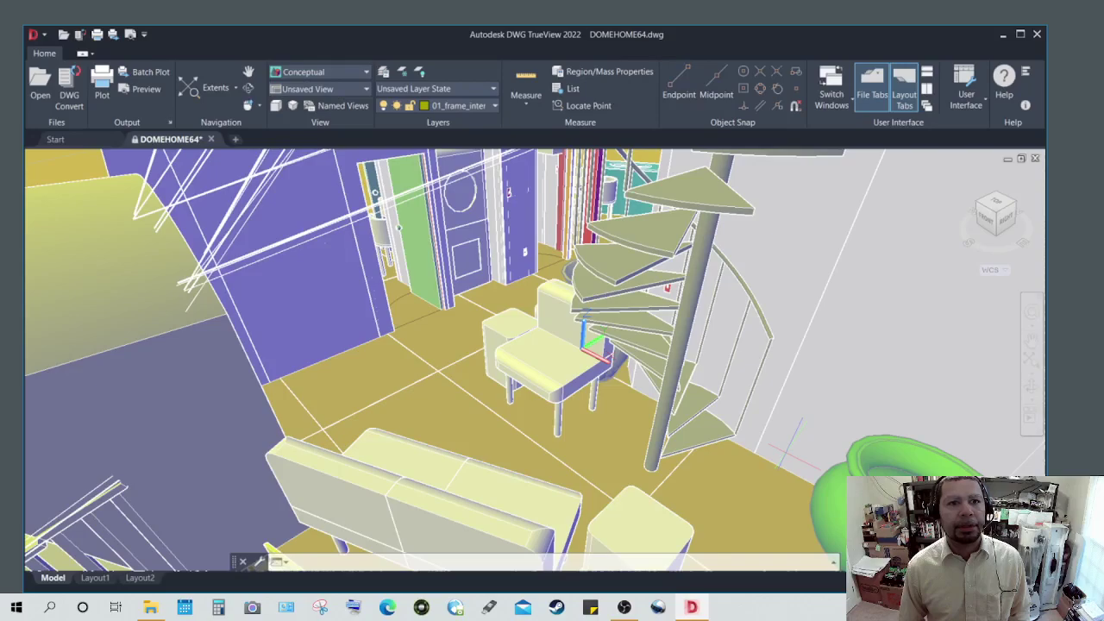
scroll(565, 350, "down", 5)
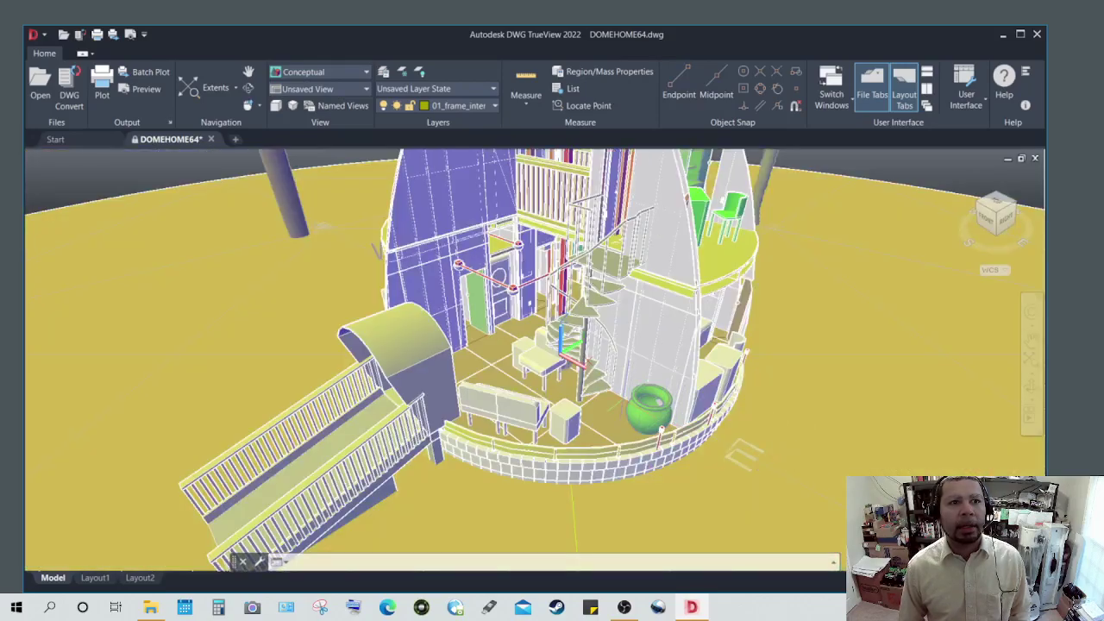
scroll(604, 363, "up", 5)
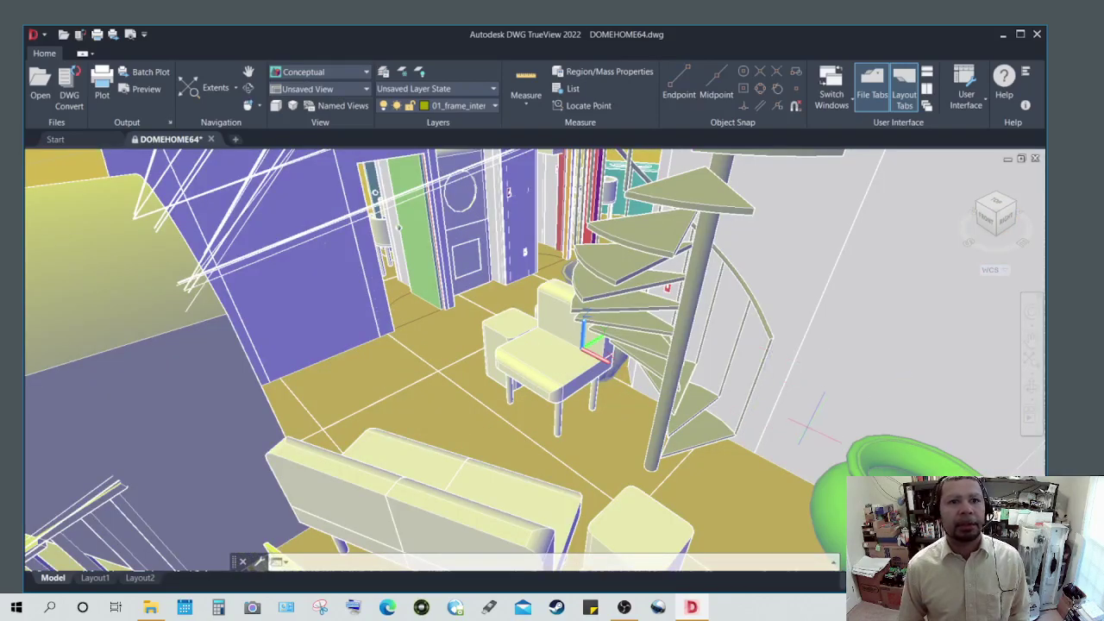
scroll(815, 432, "down", 5)
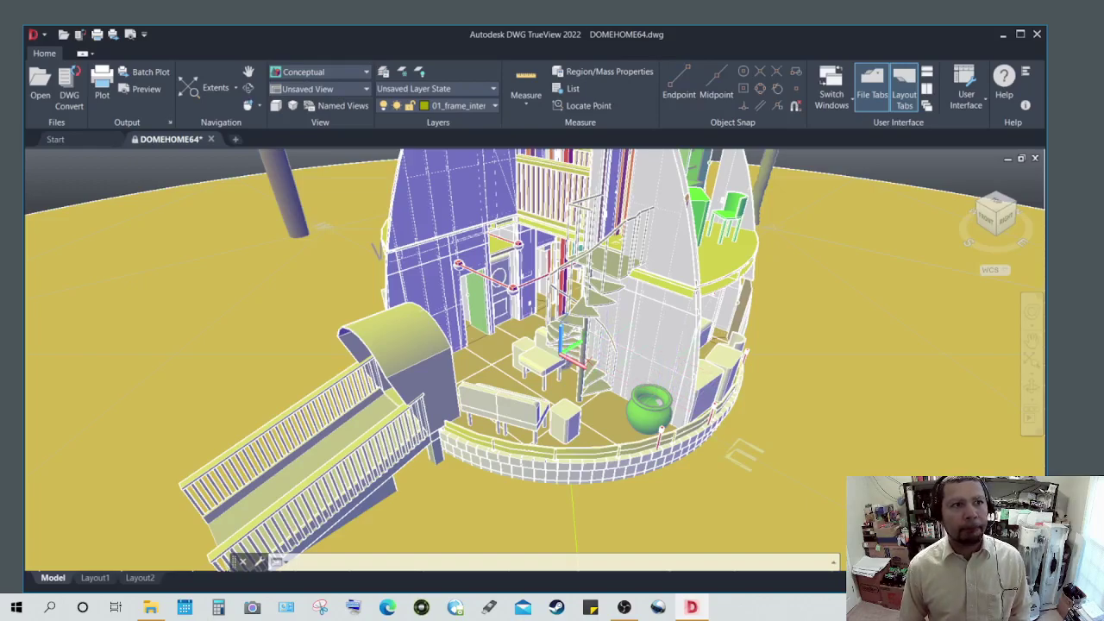
scroll(547, 350, "up", 5)
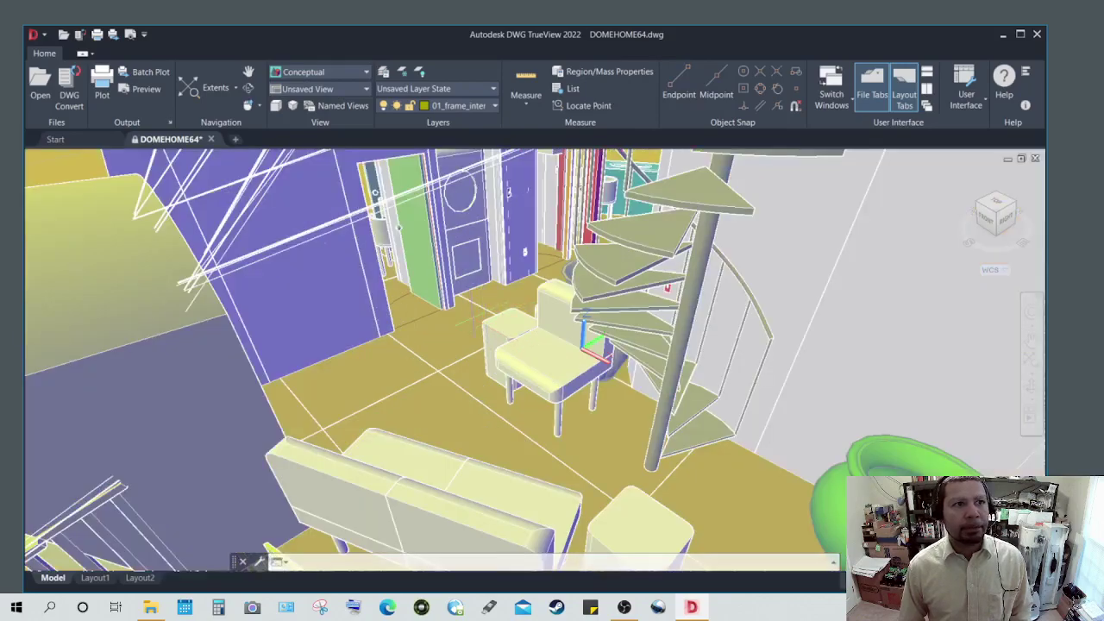
middle_click_drag(457, 319, 492, 414, "shift")
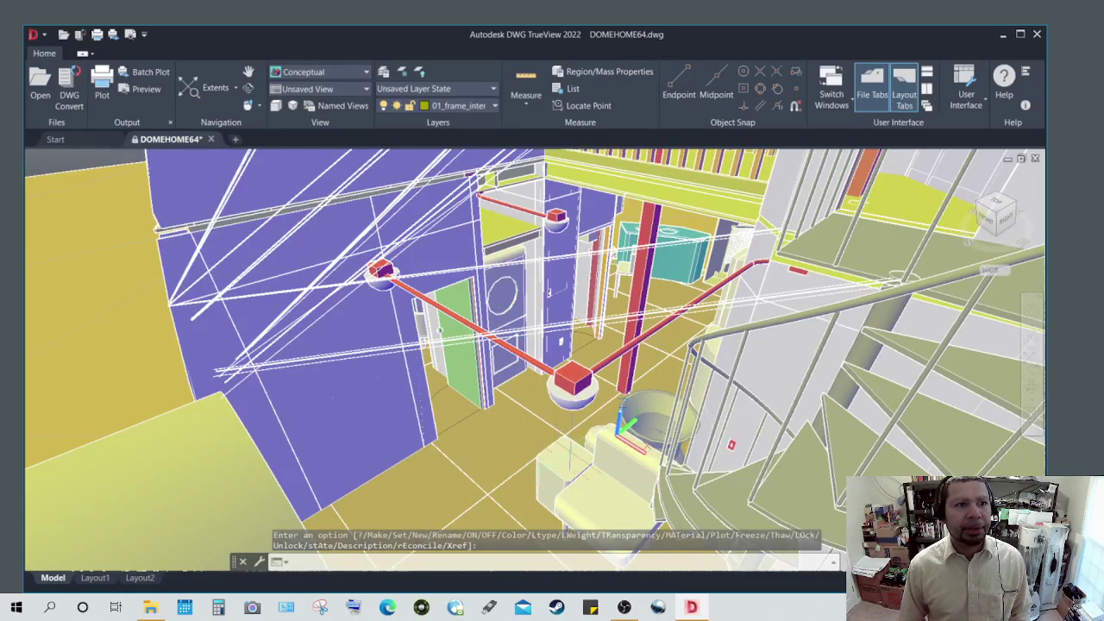
Step: Compare the sitting area, light fixtures and spiral staircase up close with the whole dome and its entry ramp from the isometric direction
middle_click_drag(565, 458, 555, 431, "shift")
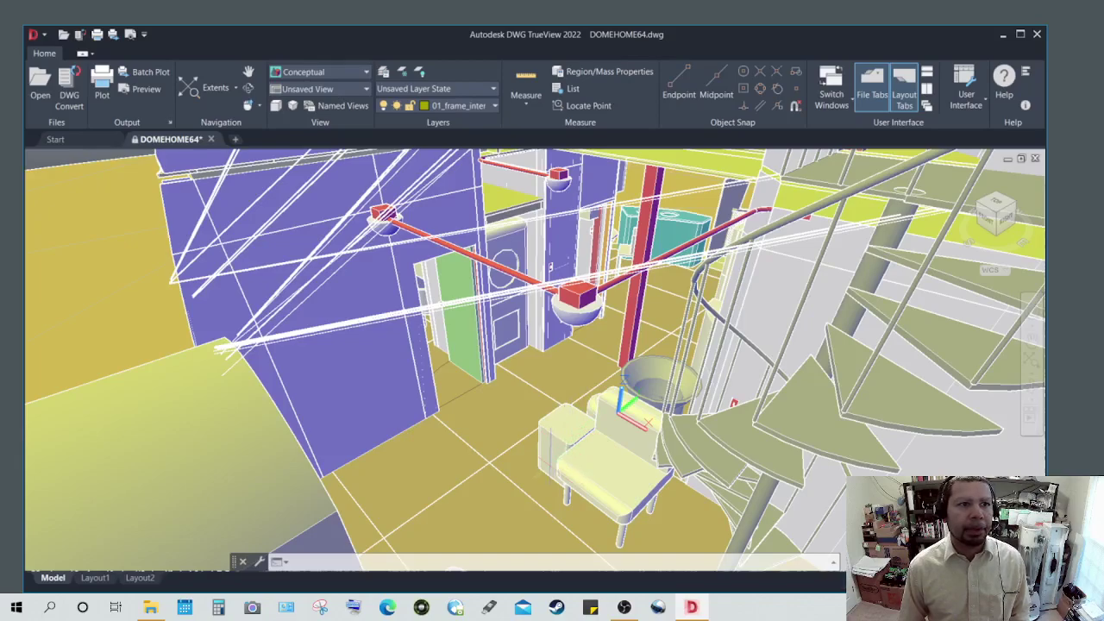
scroll(635, 407, "up", 5)
scroll(625, 393, "down", 5)
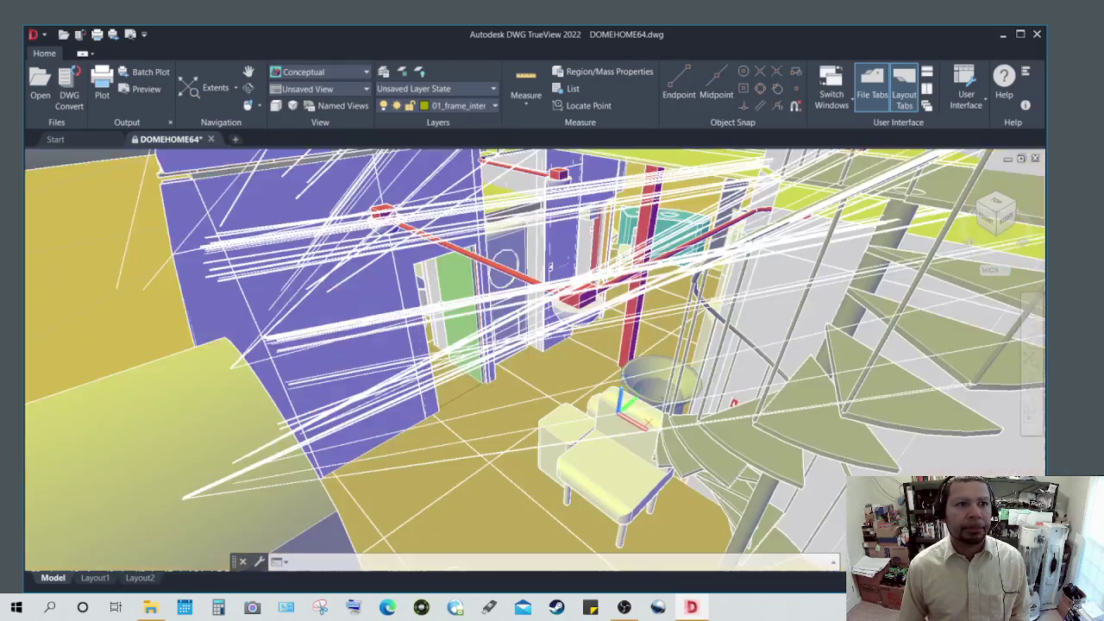
scroll(503, 481, "down", 5)
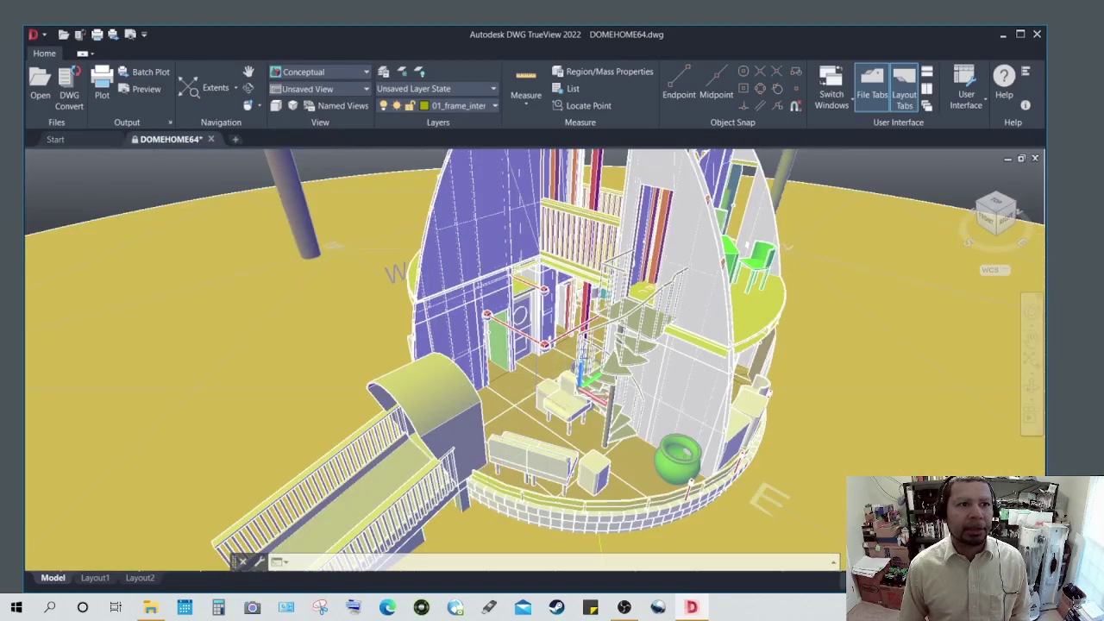
scroll(594, 380, "up", 5)
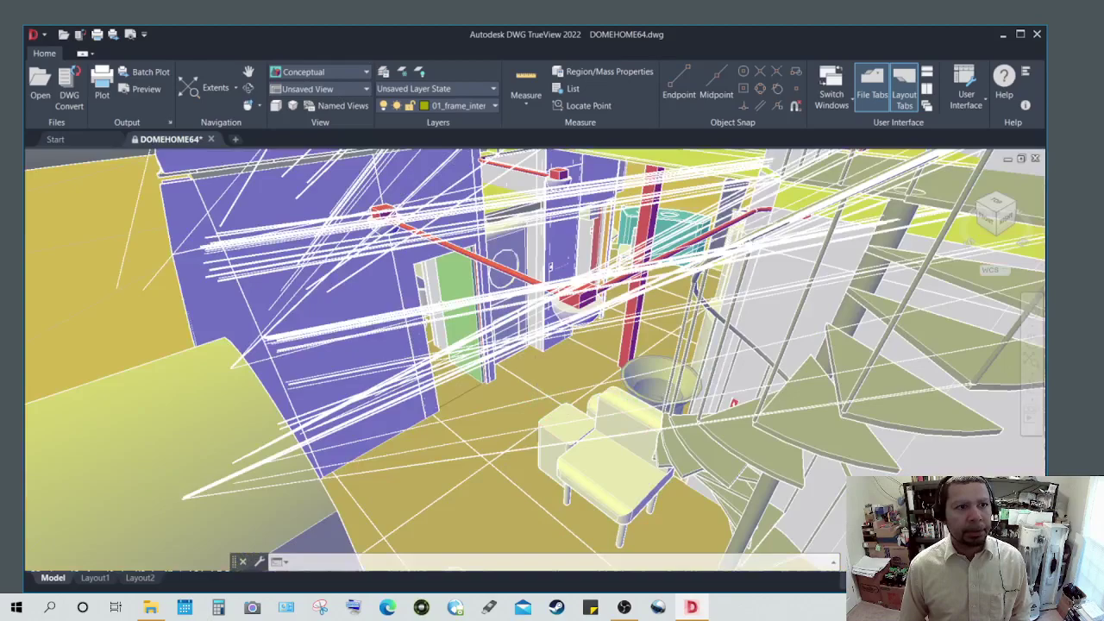
scroll(552, 431, "down", 5)
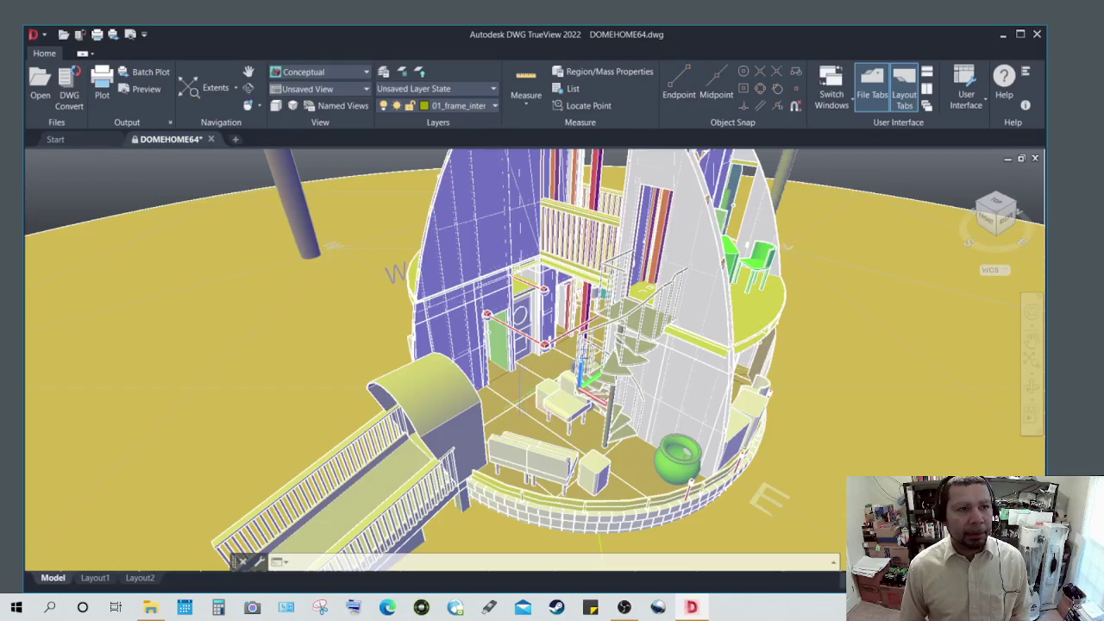
middle_click_drag(518, 403, 593, 454, "shift")
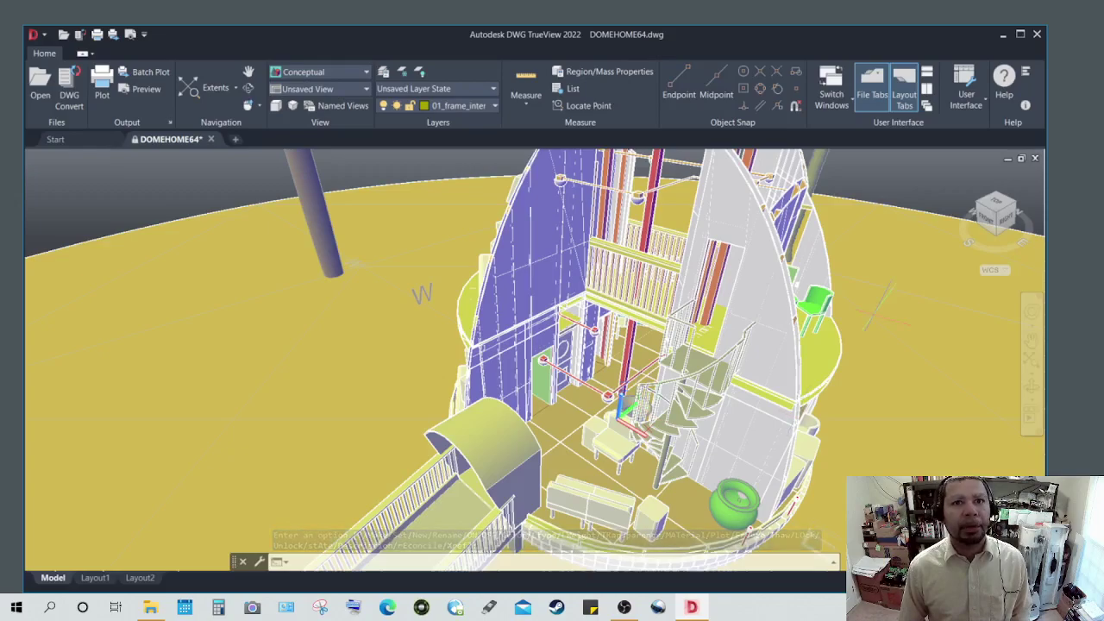
Step: Switch to the front view and on to the view from the top-front edge, and bring the dome home up close
left_click(987, 223)
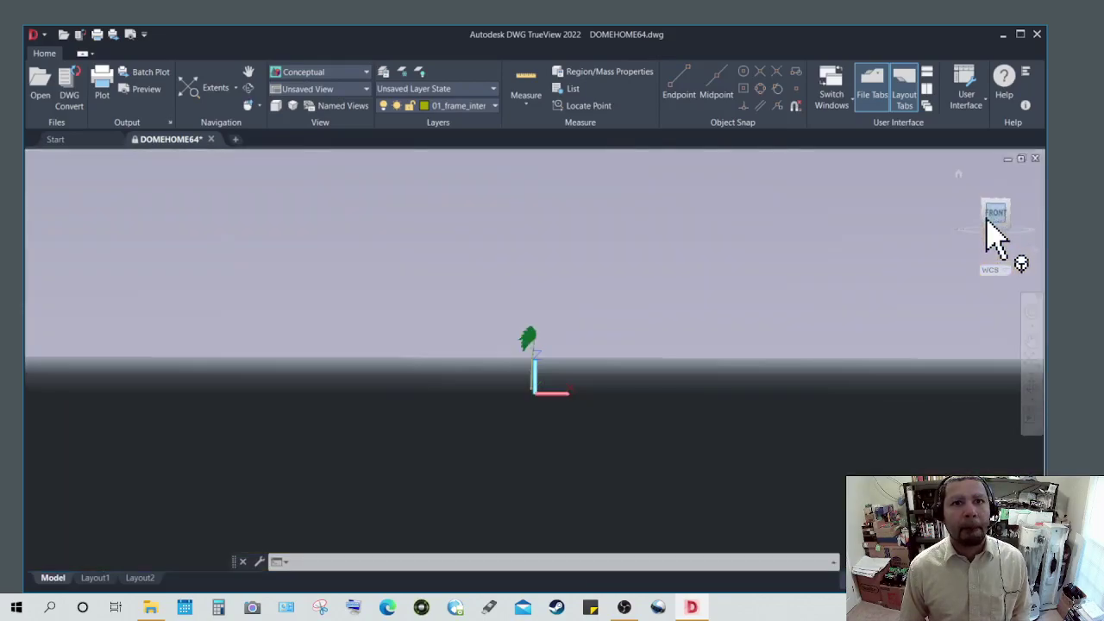
left_click(994, 206)
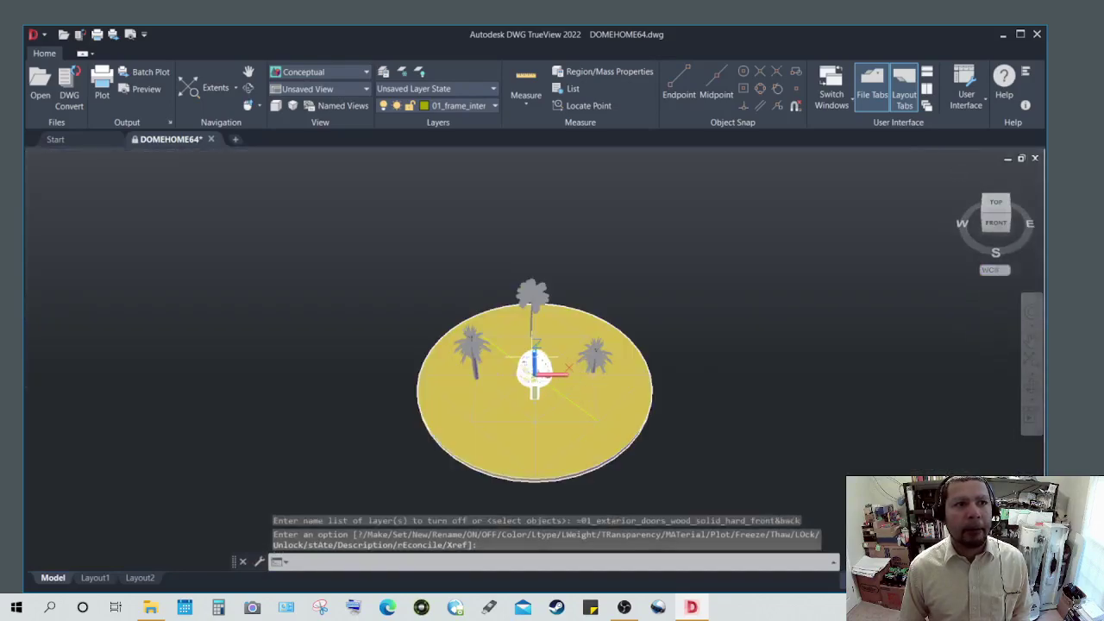
scroll(535, 352, "up", 1)
scroll(535, 345, "up", 1)
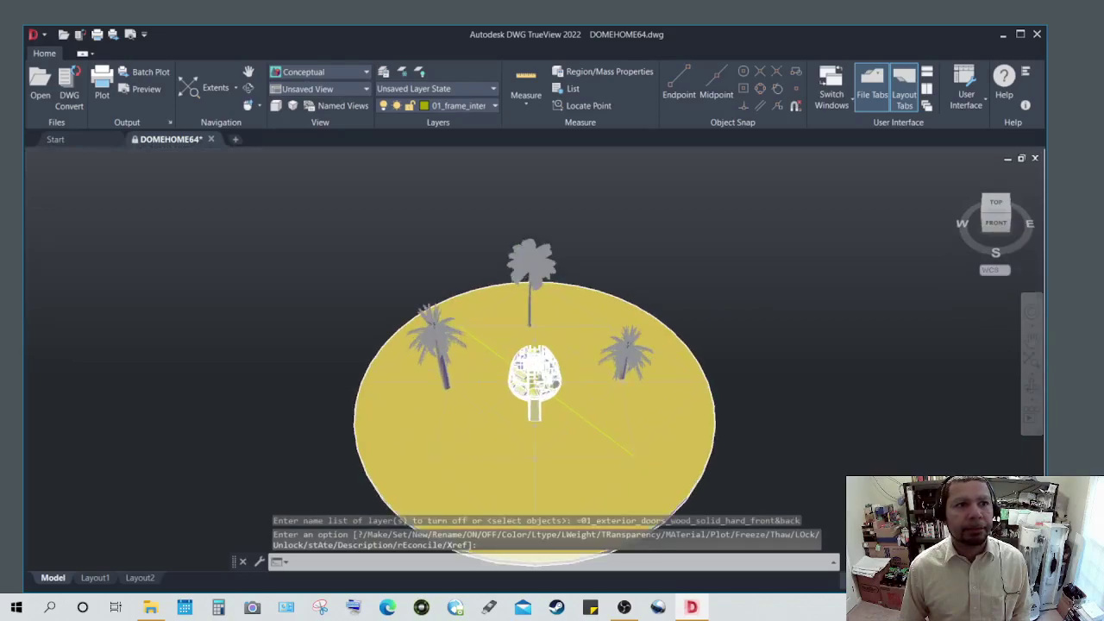
scroll(534, 371, "up", 2)
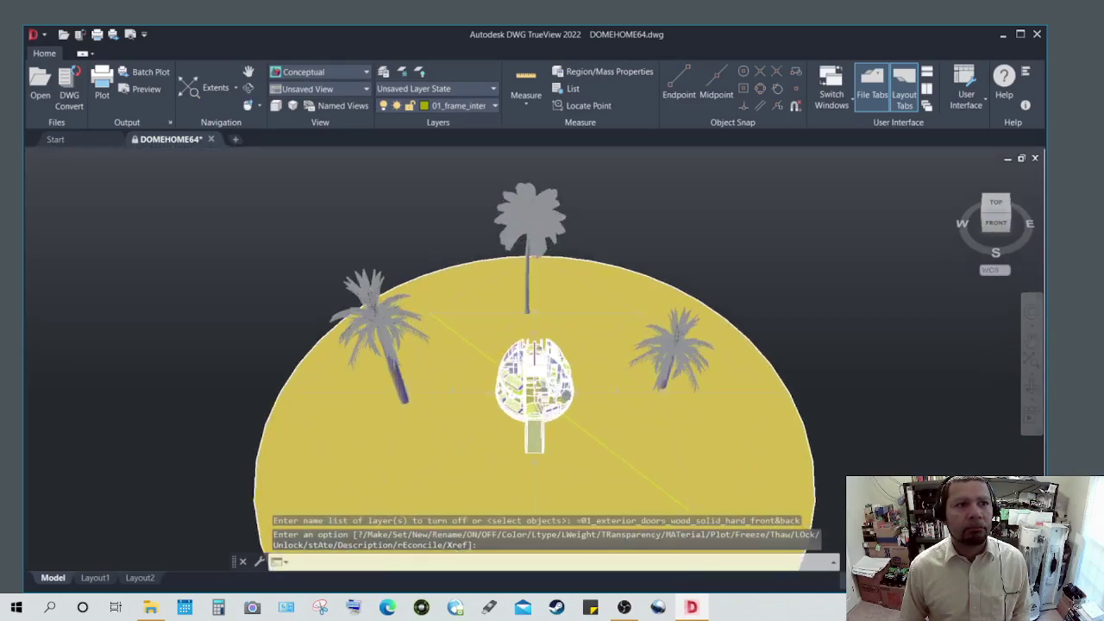
scroll(535, 384, "up", 1)
scroll(535, 384, "up", 1)
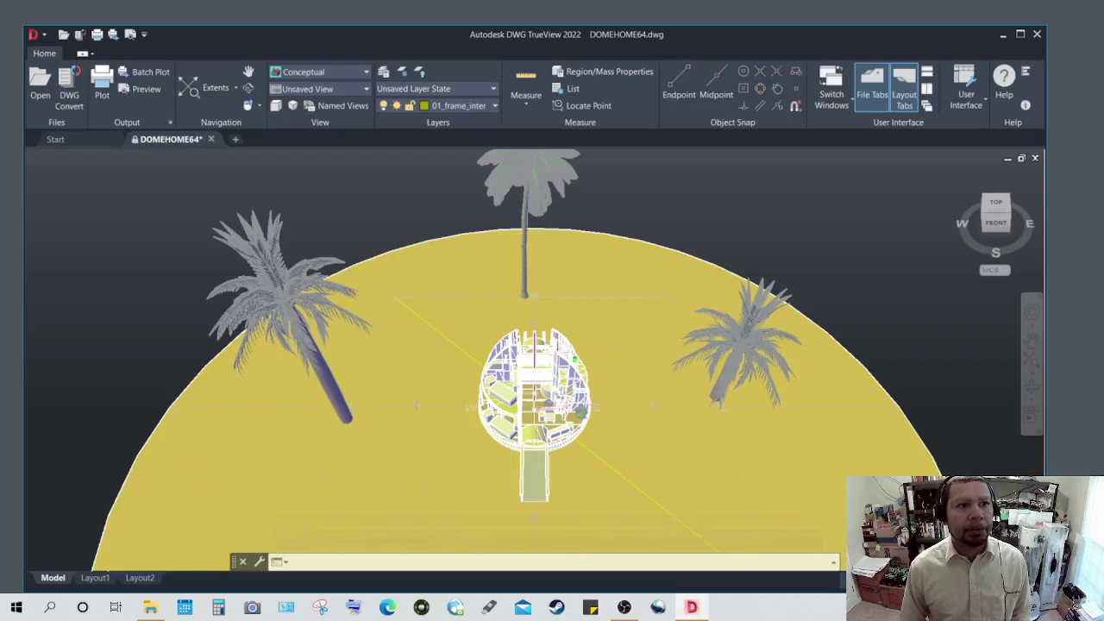
scroll(535, 384, "up", 2)
scroll(535, 384, "up", 2)
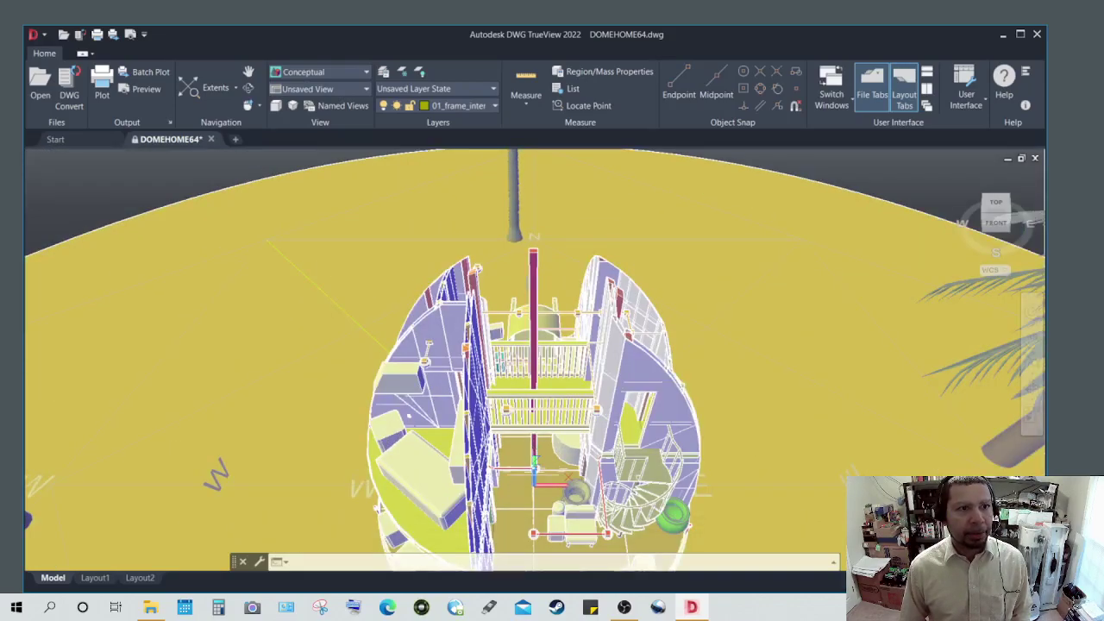
Step: Examine the central hall from the top-front direction, including the dining table, teal counter, upper railing and spiral staircase
middle_click_drag(533, 473, 565, 424, "shift")
scroll(566, 425, "up", 5)
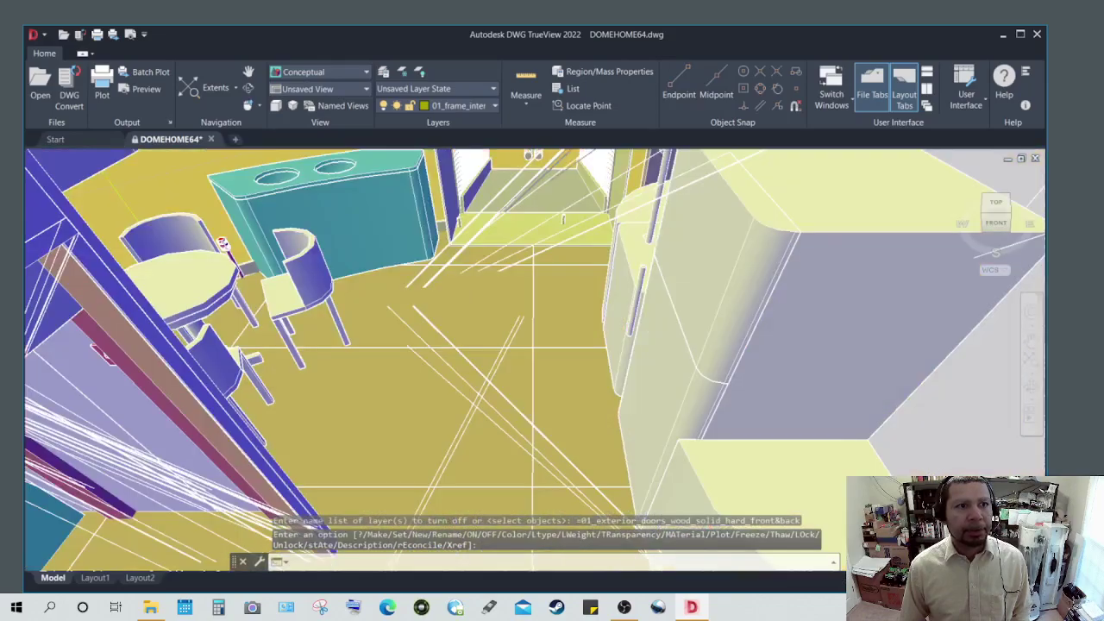
scroll(535, 431, "up", 1)
scroll(535, 431, "down", 1)
scroll(535, 432, "down", 3)
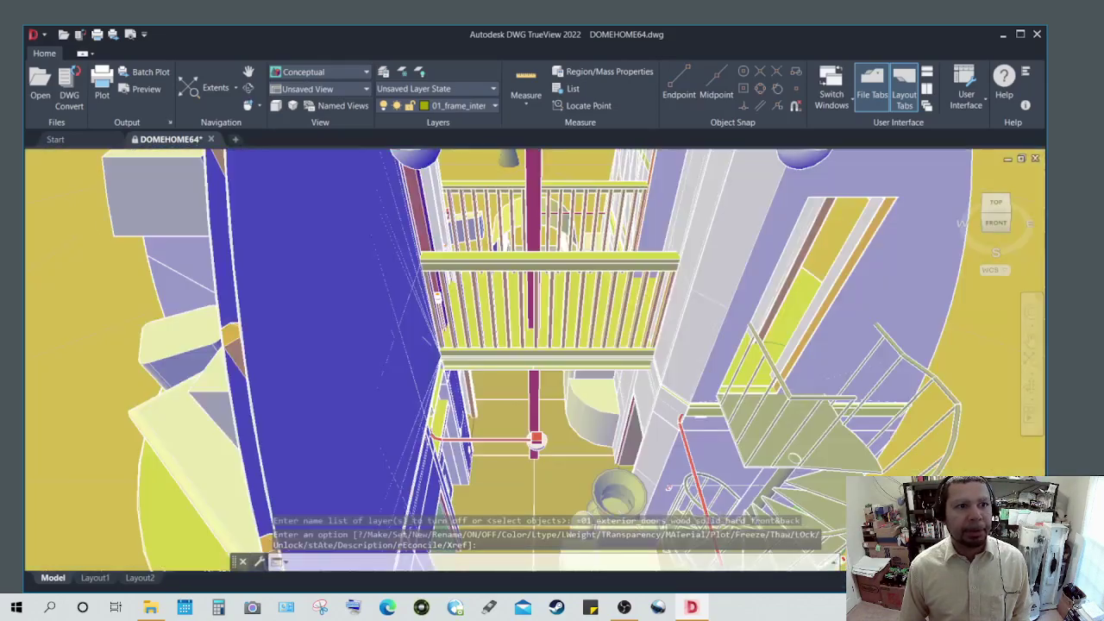
middle_click_drag(579, 480, 581, 261, "shift")
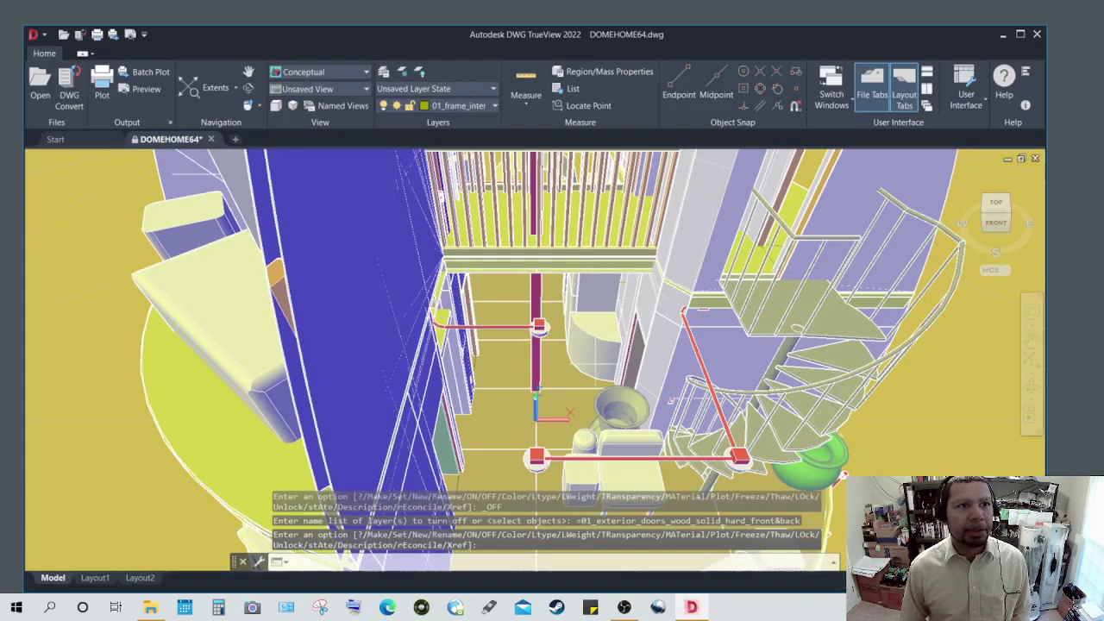
middle_click_drag(593, 373, 576, 328)
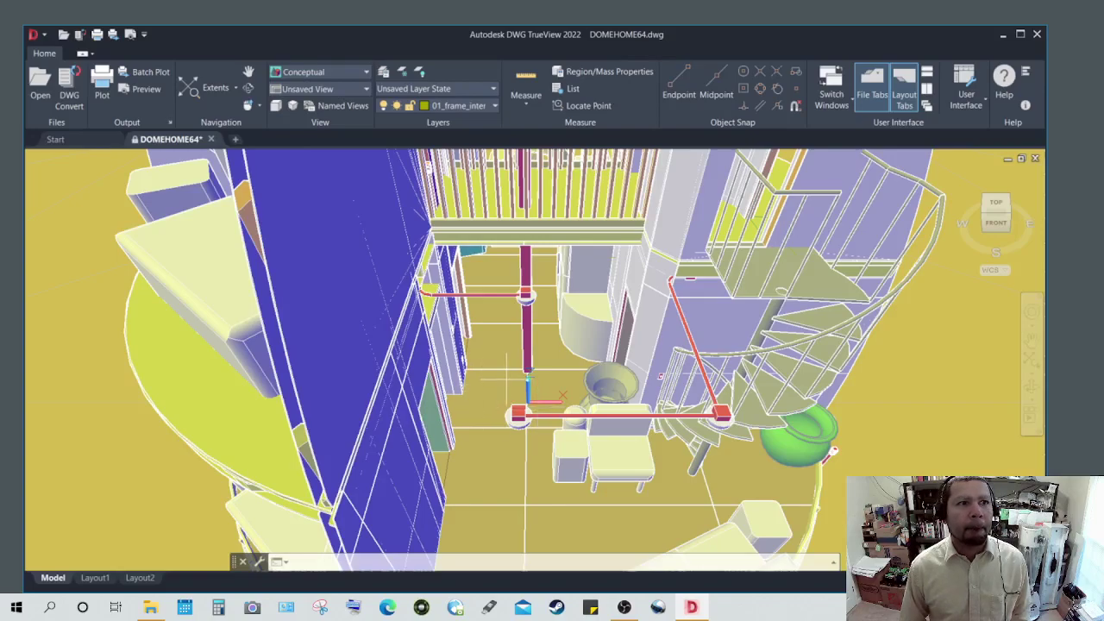
Step: Examine the ground-floor light fixtures, interior doors, armchair and spiral staircase up close from above the front
scroll(496, 381, "up", 5)
middle_click_drag(506, 384, 509, 349, "shift")
scroll(517, 344, "up", 1)
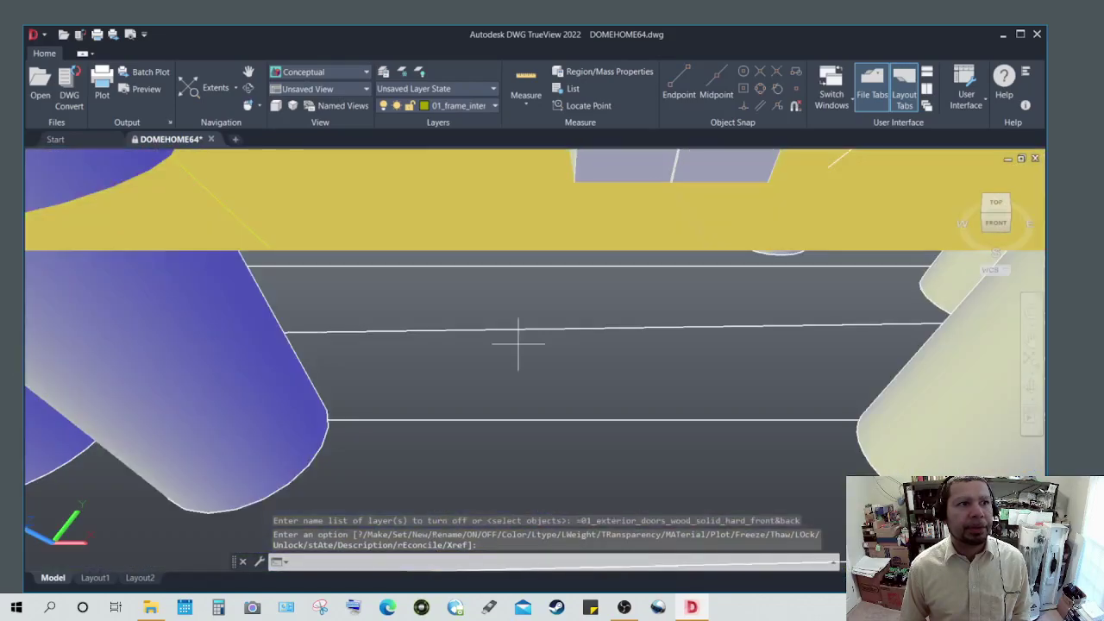
scroll(514, 344, "down", 1)
mouse_move(514, 346)
middle_mouse_down("shift")
mouse_move(437, 375)
mouse_move(324, 390)
middle_mouse_up("shift")
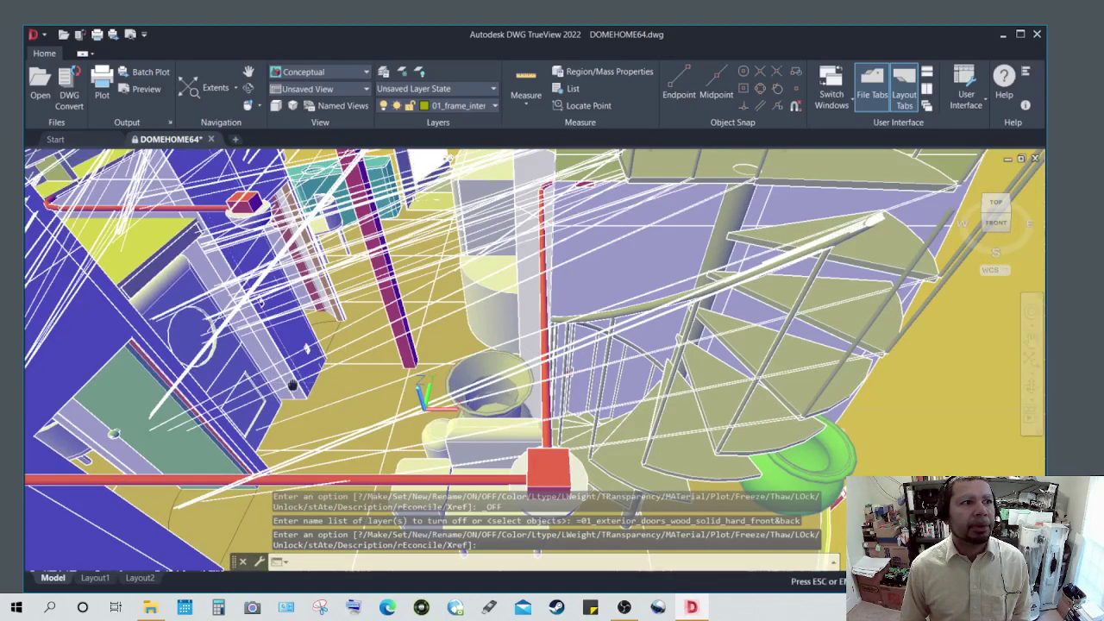
middle_click_drag(314, 392, 307, 393, "shift")
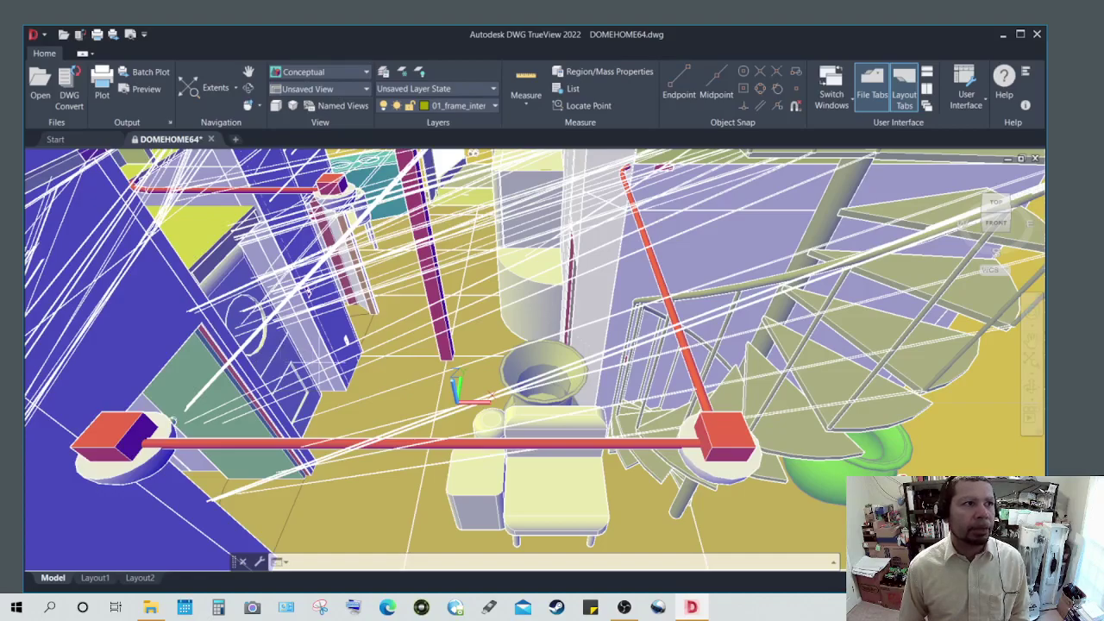
middle_click_drag(320, 343, 356, 409)
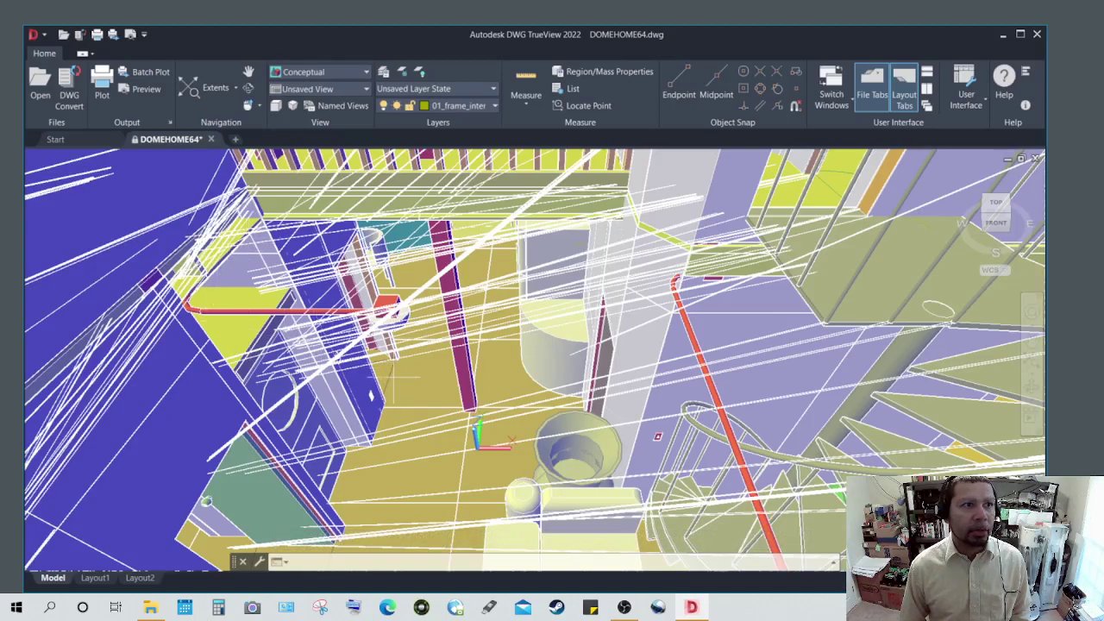
middle_click_drag(393, 402, 384, 319)
left_click_drag(384, 318, 409, 362)
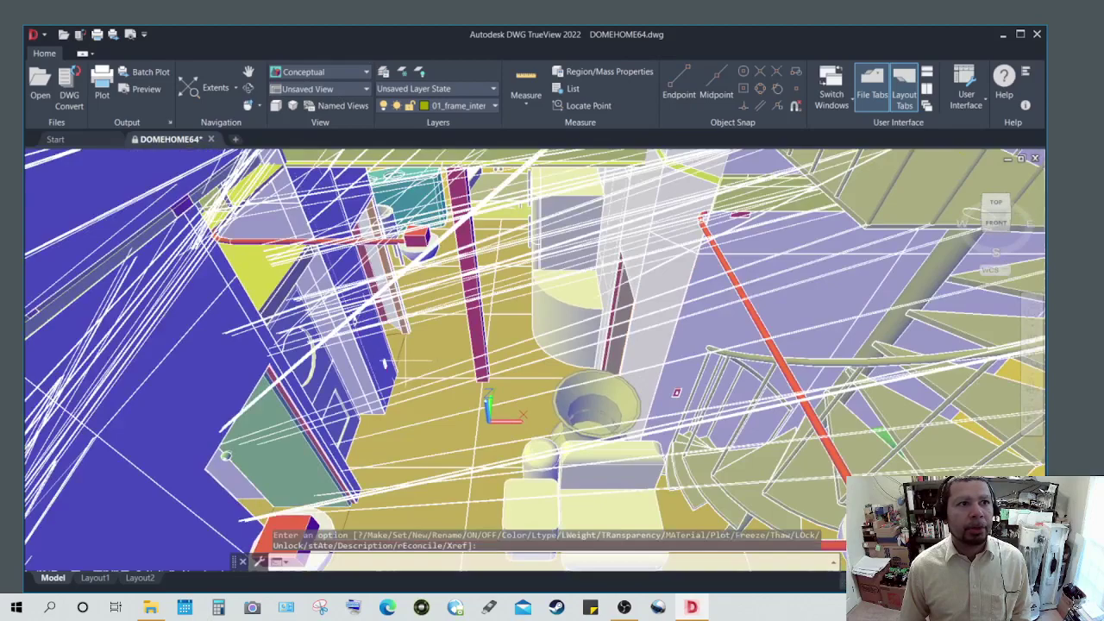
middle_click_drag(406, 361, 391, 310)
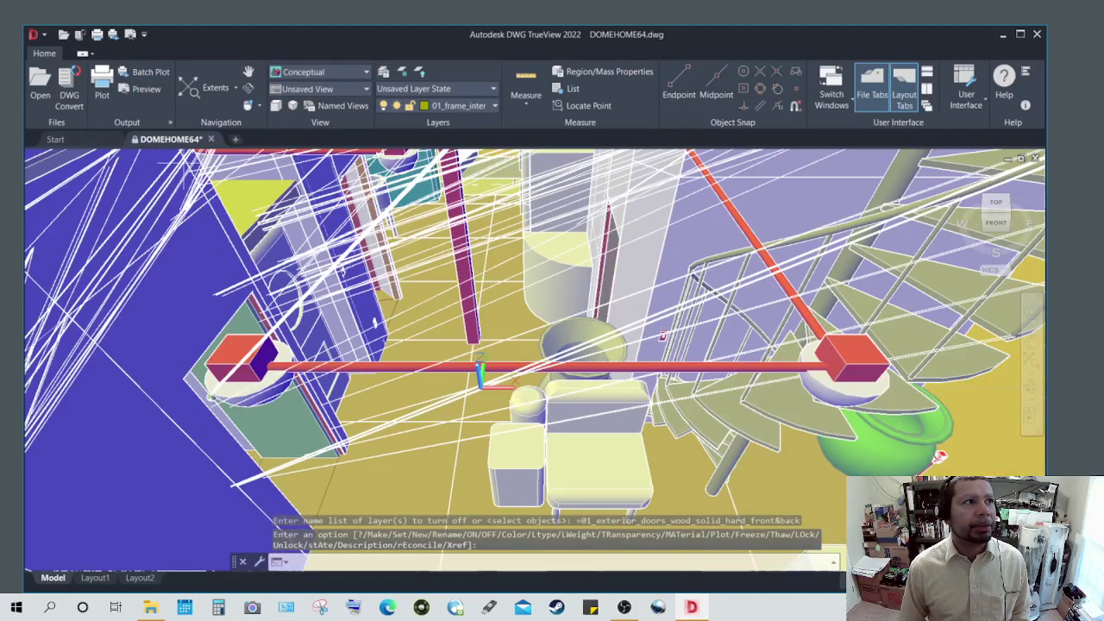
Step: Compare the whole dome with the sitting area, the green pot and the hall behind it from above the entry canopy
scroll(406, 289, "down", 3)
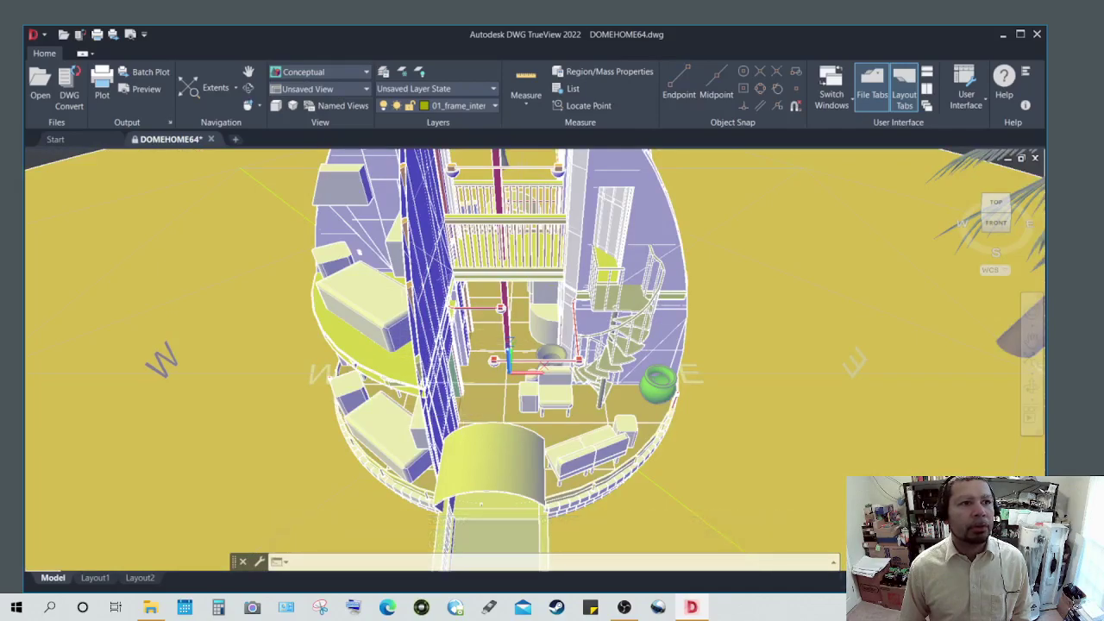
scroll(534, 361, "up", 6)
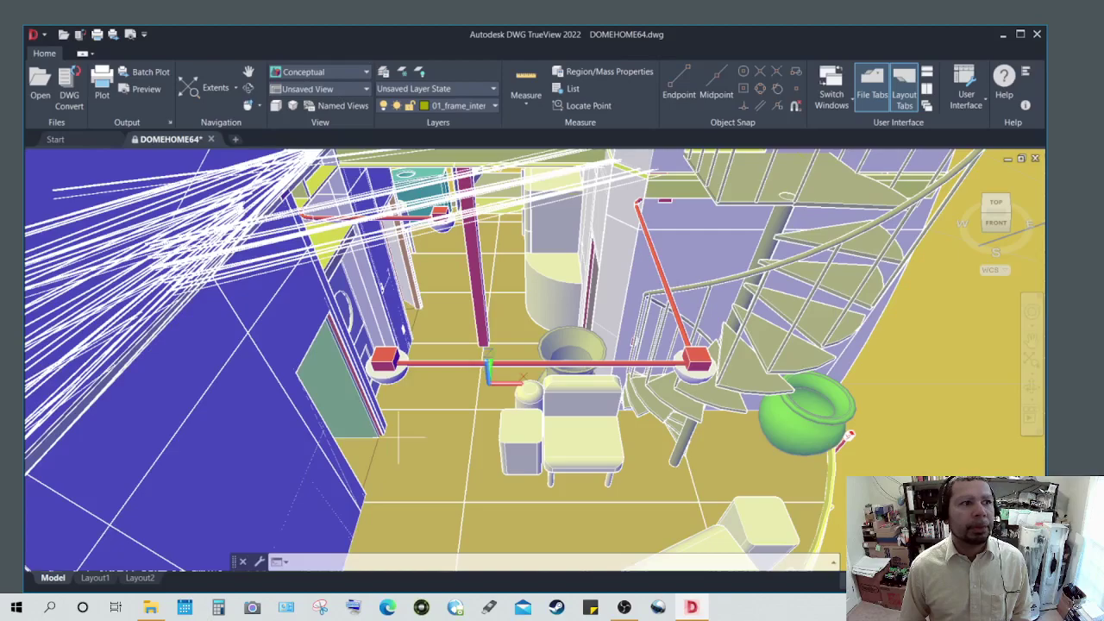
middle_click_drag(383, 445, 449, 372, "shift")
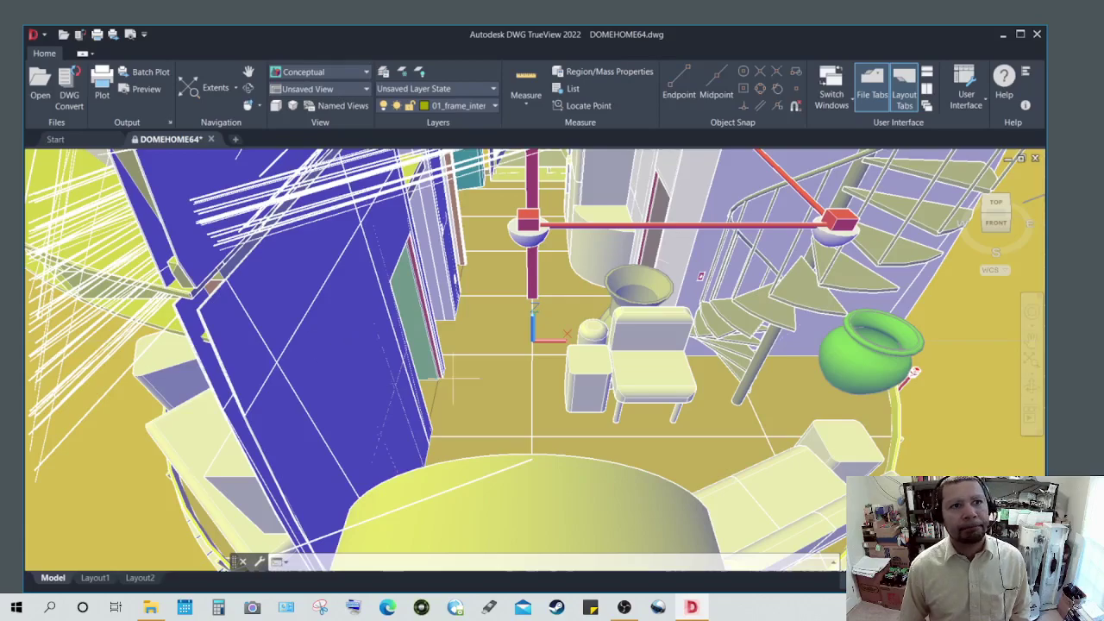
middle_click_drag(453, 354, 445, 413)
middle_click_drag(561, 302, 515, 377)
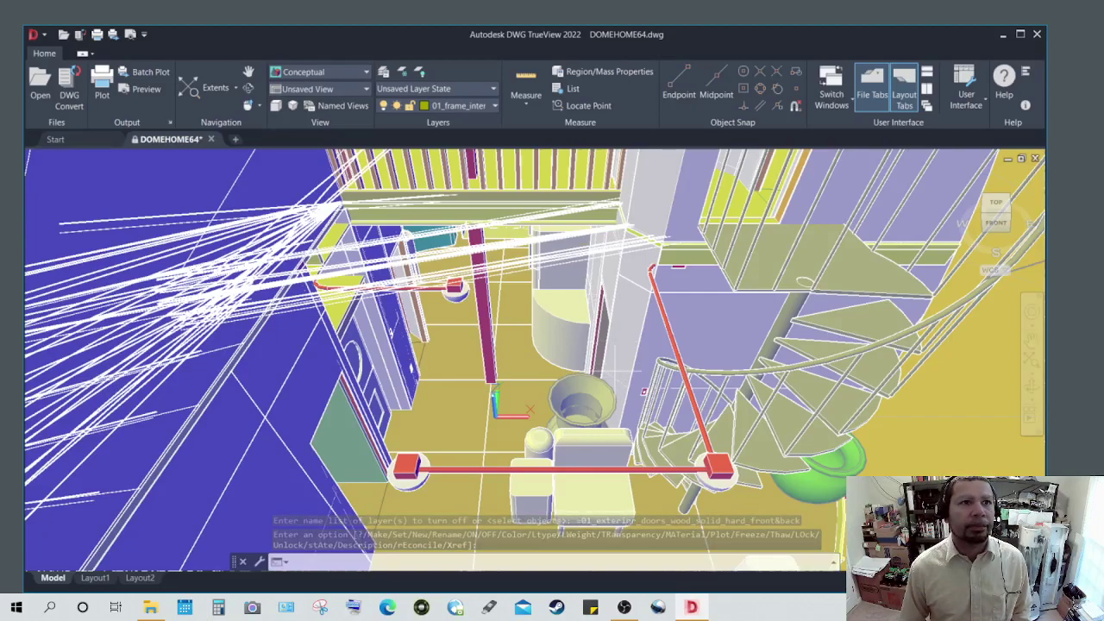
mouse_move(624, 310)
middle_mouse_down("shift")
mouse_move(648, 286)
mouse_move(592, 345)
mouse_move(577, 407)
mouse_move(541, 308)
mouse_move(557, 387)
mouse_move(561, 330)
mouse_move(564, 397)
middle_mouse_up("shift")
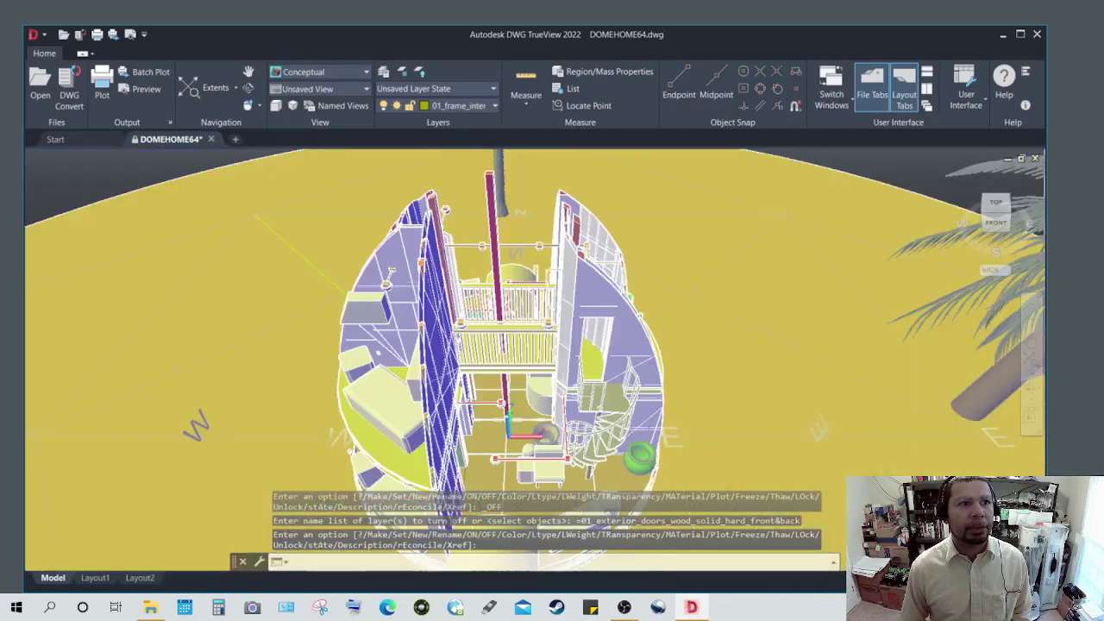
Step: Examine the upper-floor railings, wall-mounted light fixtures and staircase landing up close from above the front
scroll(529, 371, "up", 4)
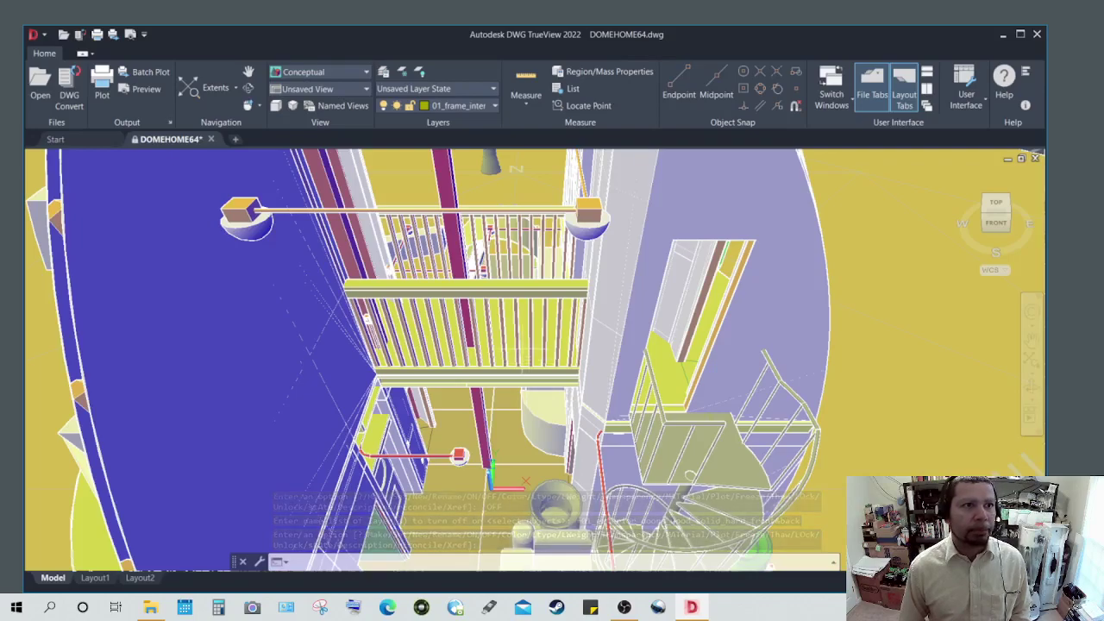
middle_click_drag(535, 347, 558, 358, "shift")
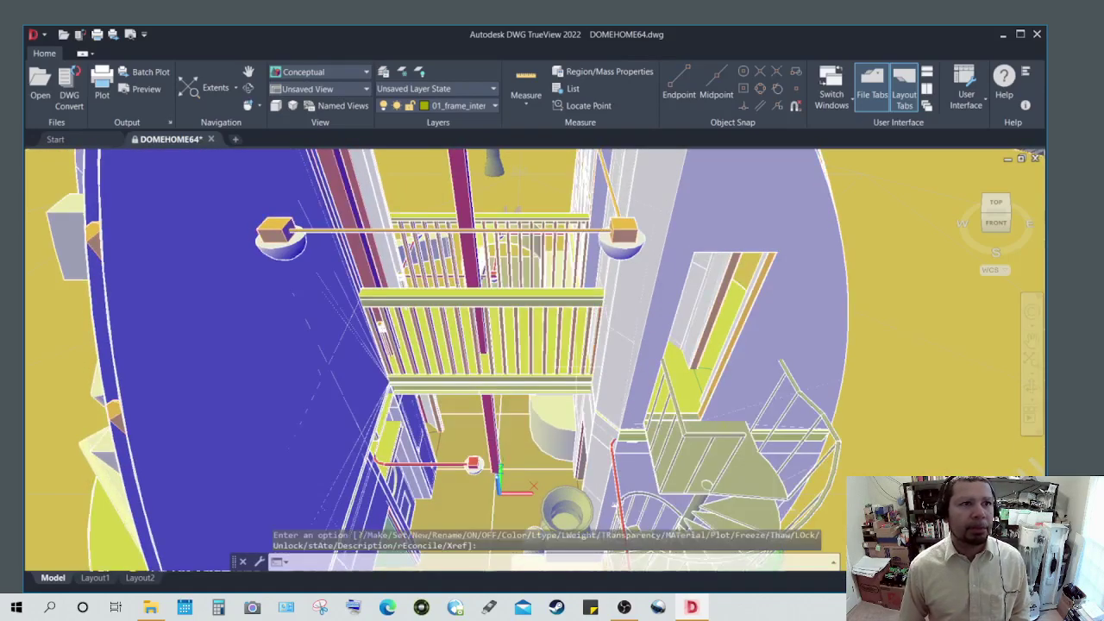
middle_click_drag(526, 316, 606, 435, "shift")
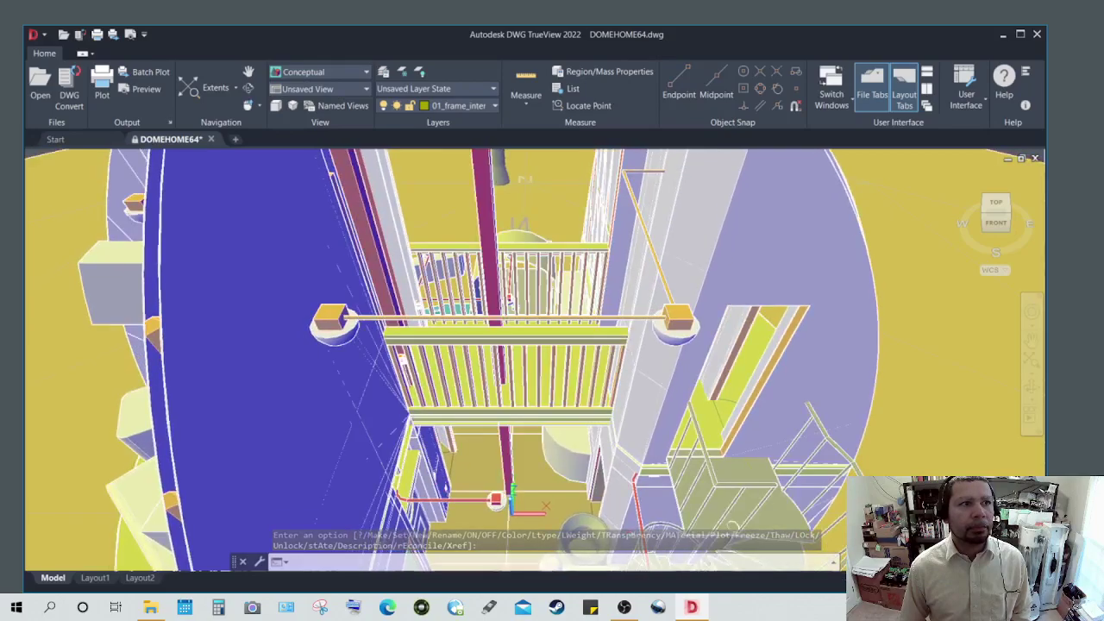
middle_click_drag(434, 436, 397, 335, "shift")
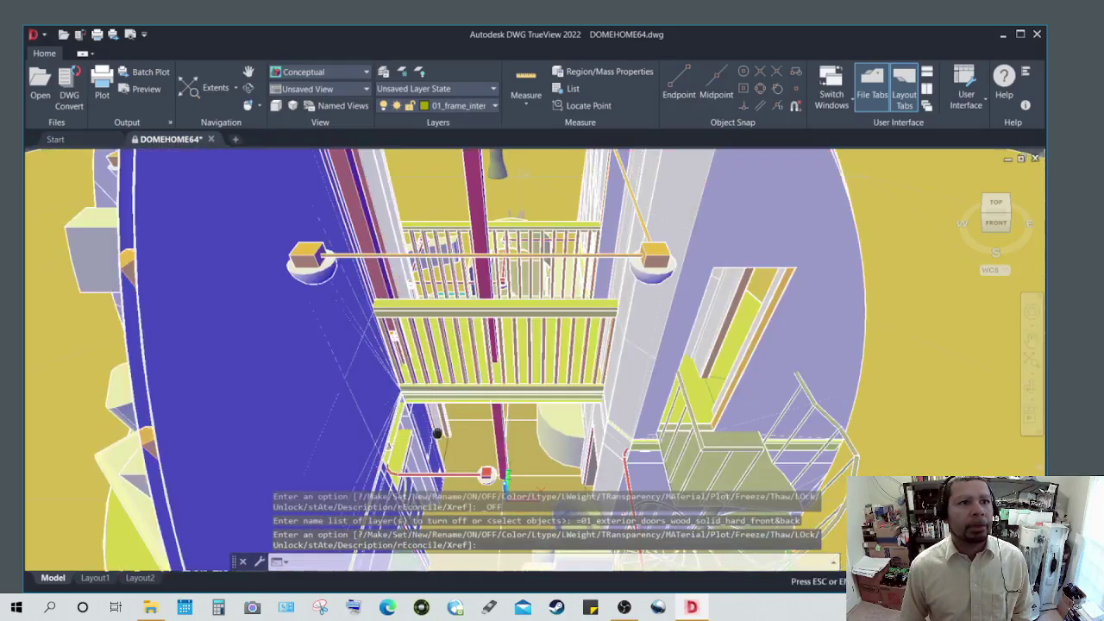
middle_click_drag(437, 435, 435, 293, "shift")
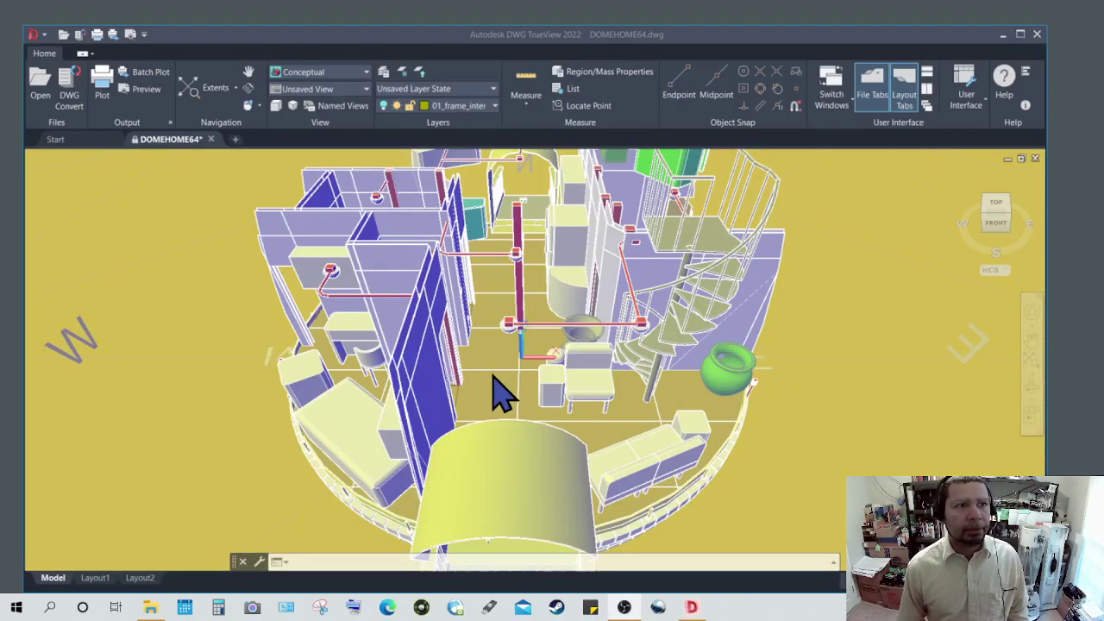
Step: Turn off the current layer 01_frame_interior_wood with the -LAYER command and bring the ground-floor bedroom on the west side into view
left_click(350, 392)
type("-layer")
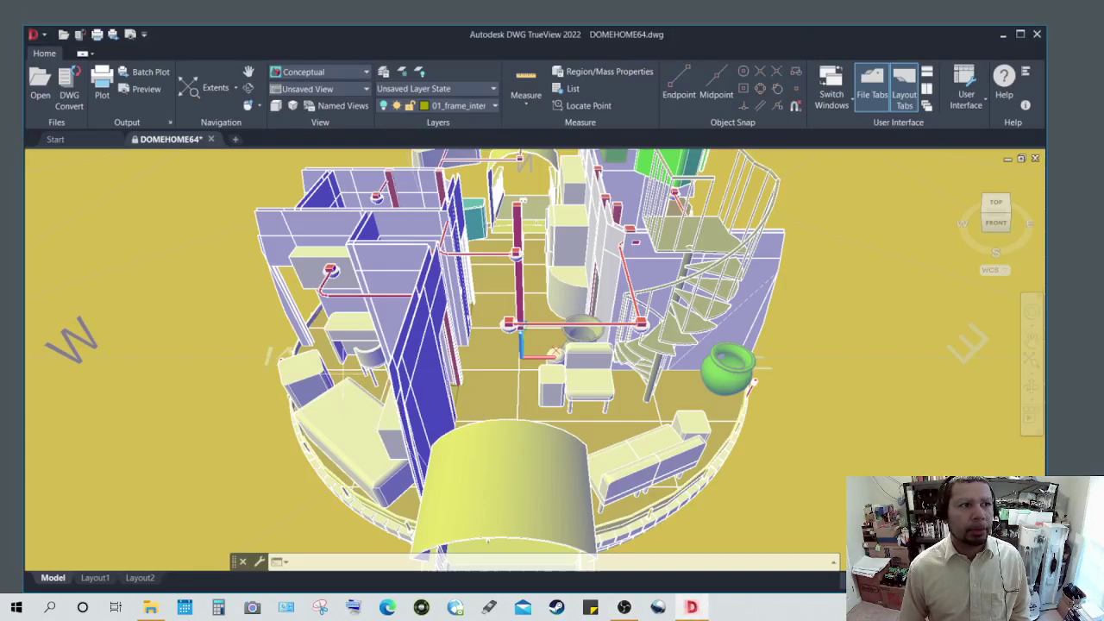
key("Return")
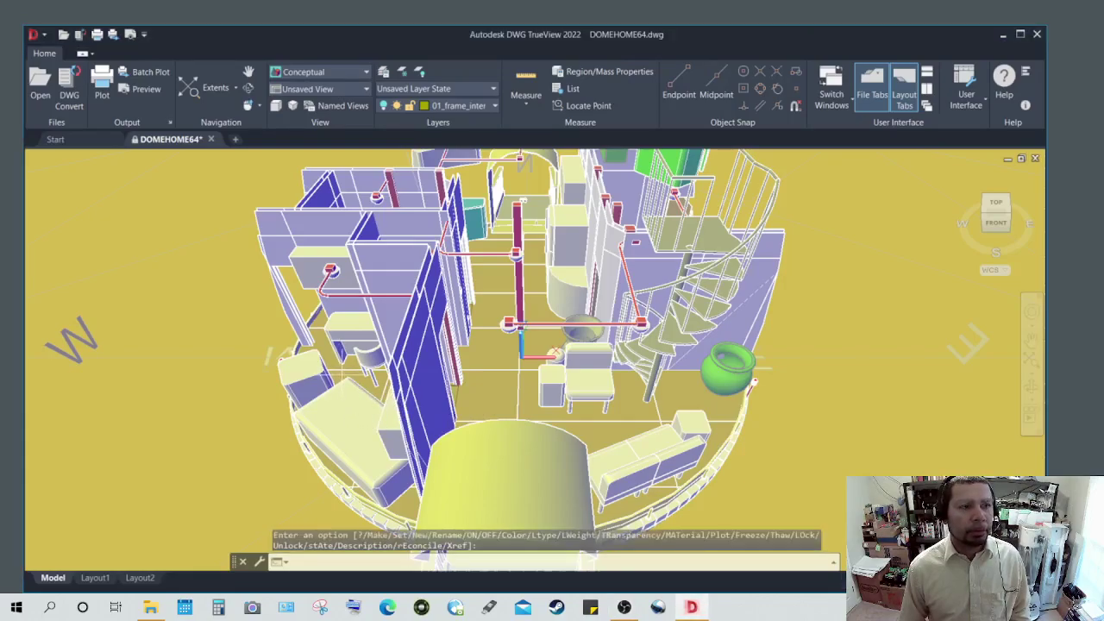
middle_click_drag(349, 380, 723, 340, "shift")
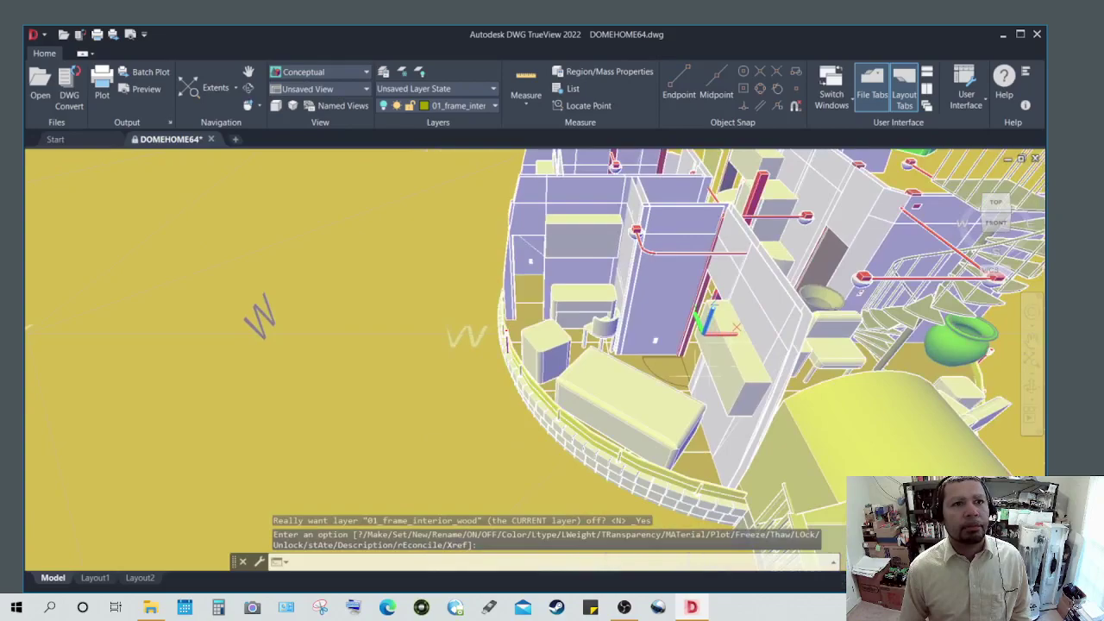
Step: Examine the west bedroom's bed, desk, cabinets and partition walls from above the front, with the neighbouring rooms behind it
scroll(682, 376, "up", 3)
scroll(686, 392, "down", 5)
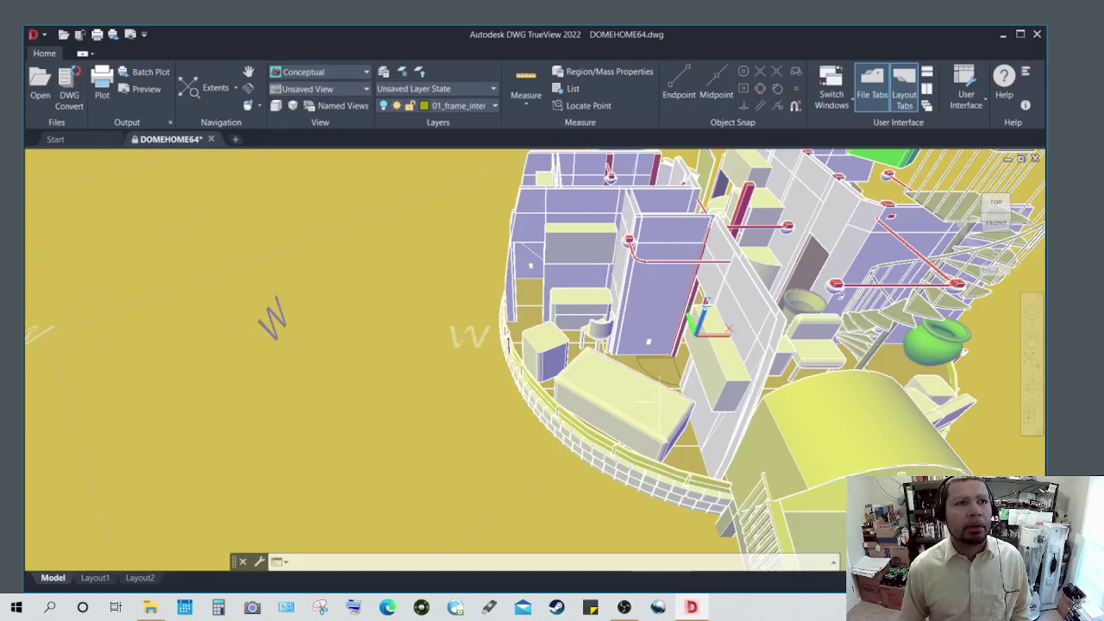
middle_click_drag(654, 385, 636, 417, "shift")
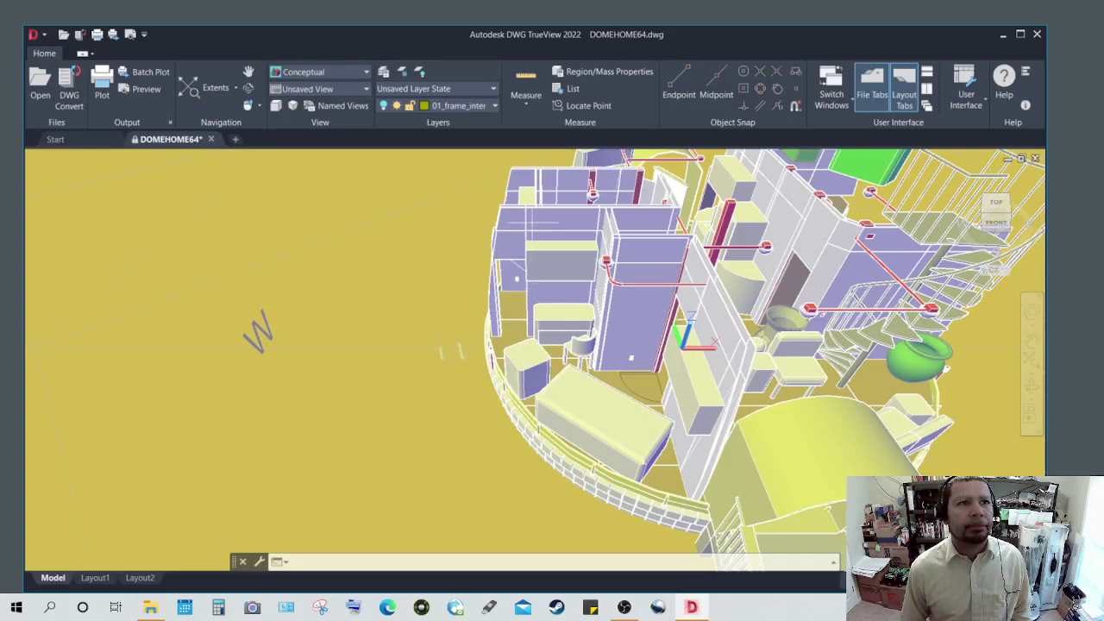
middle_click_drag(531, 226, 540, 305, "shift")
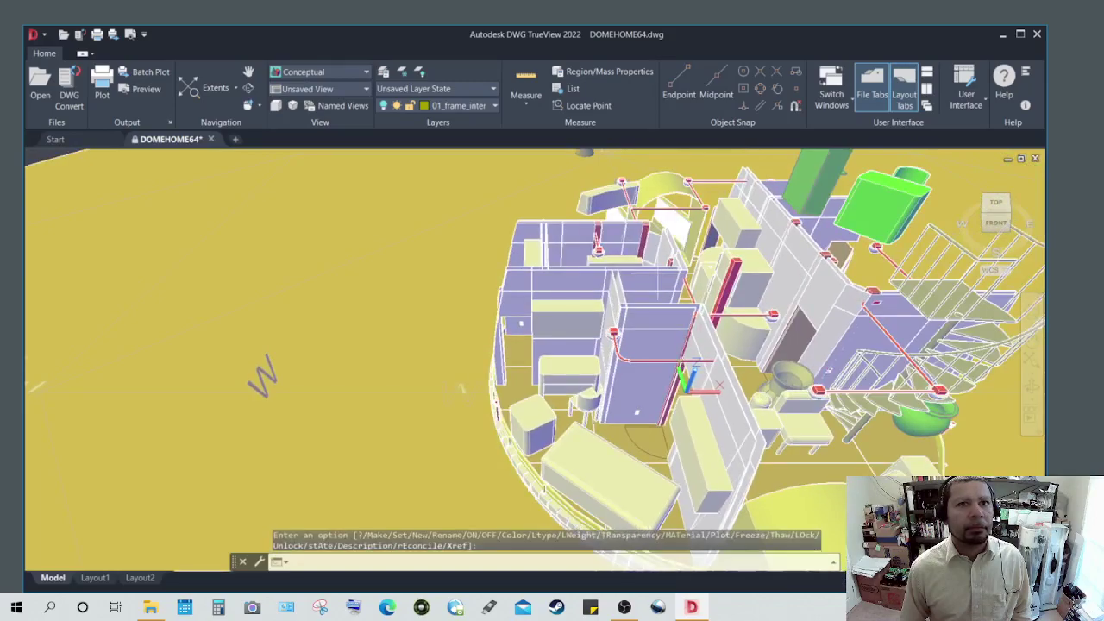
Step: View the model from the elevated front-left corner and examine the bedroom furniture and adjoining rooms up close
left_click_drag(983, 214, 921, 239)
left_click(858, 274)
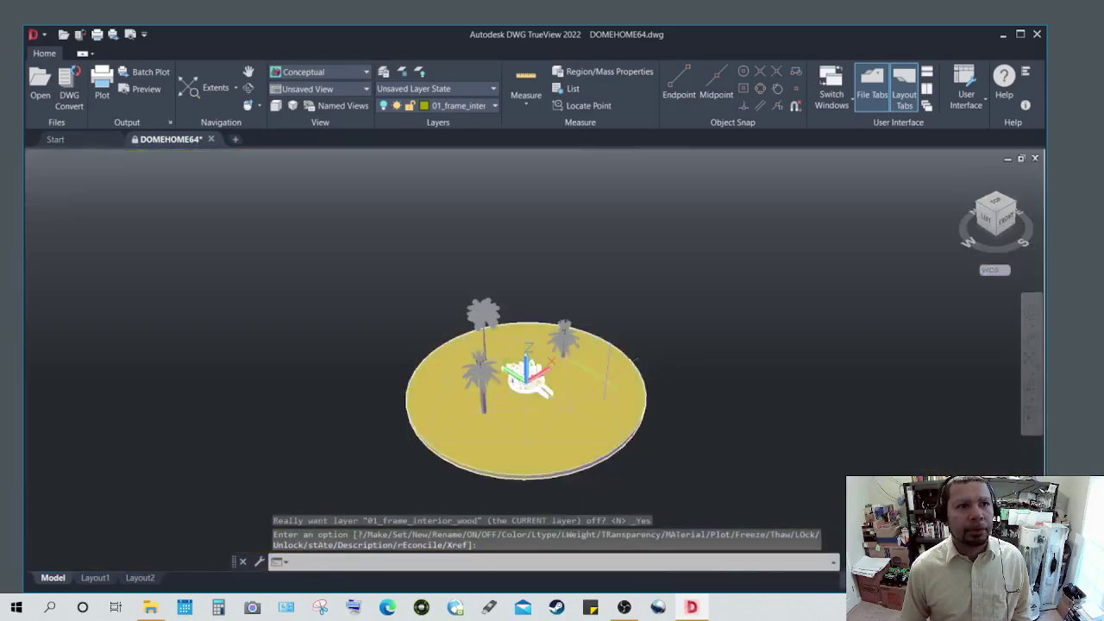
scroll(532, 363, "up", 3)
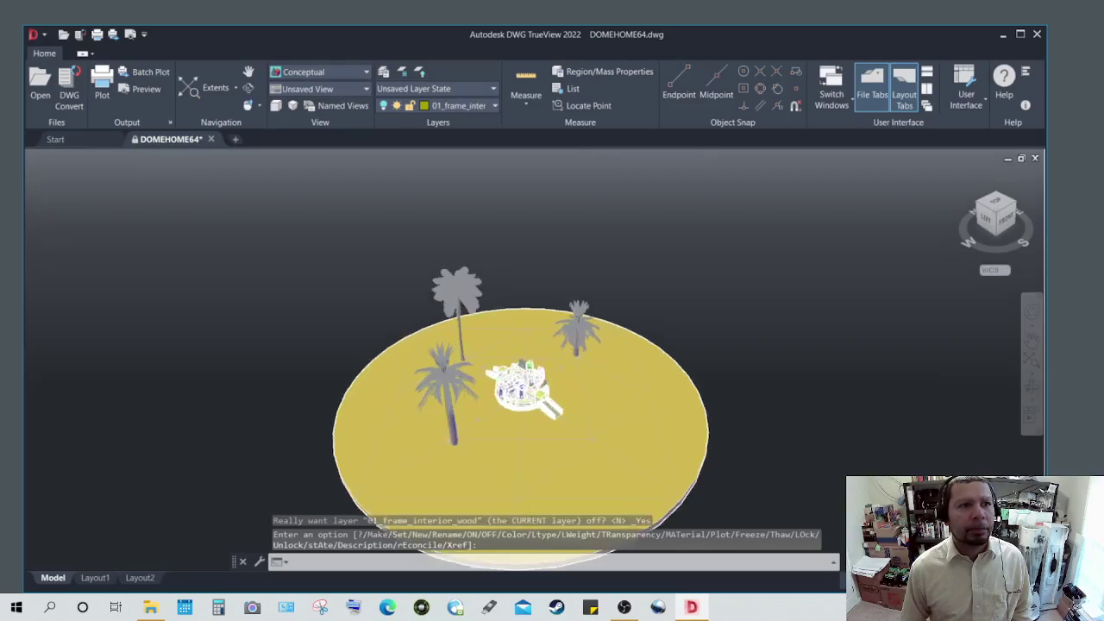
scroll(517, 389, "up", 3)
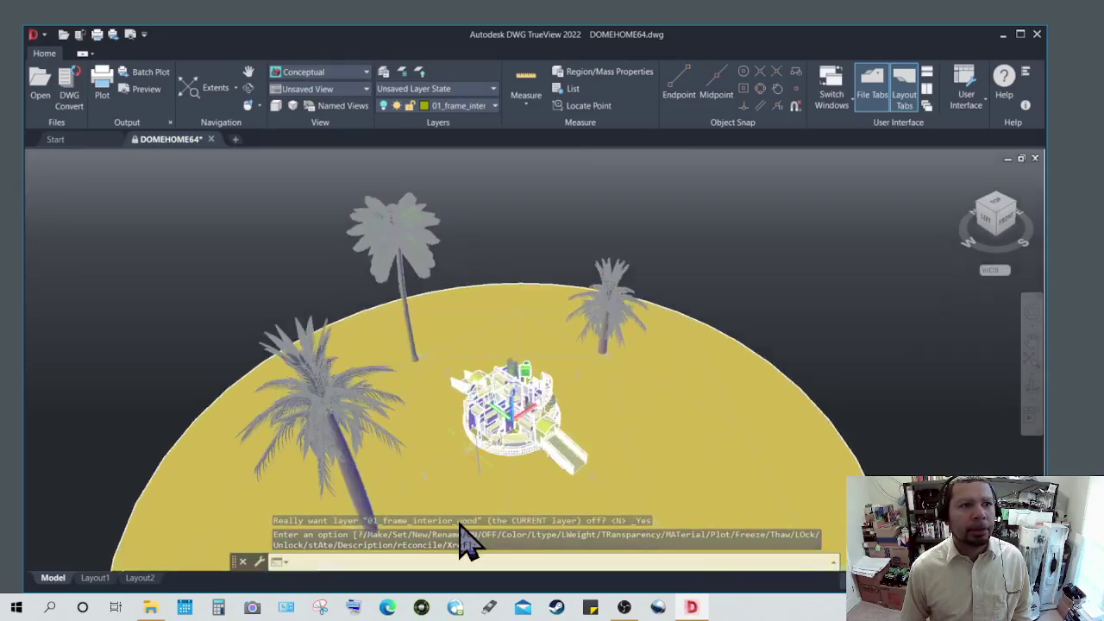
middle_click_drag(475, 479, 515, 396)
scroll(515, 396, "up", 1)
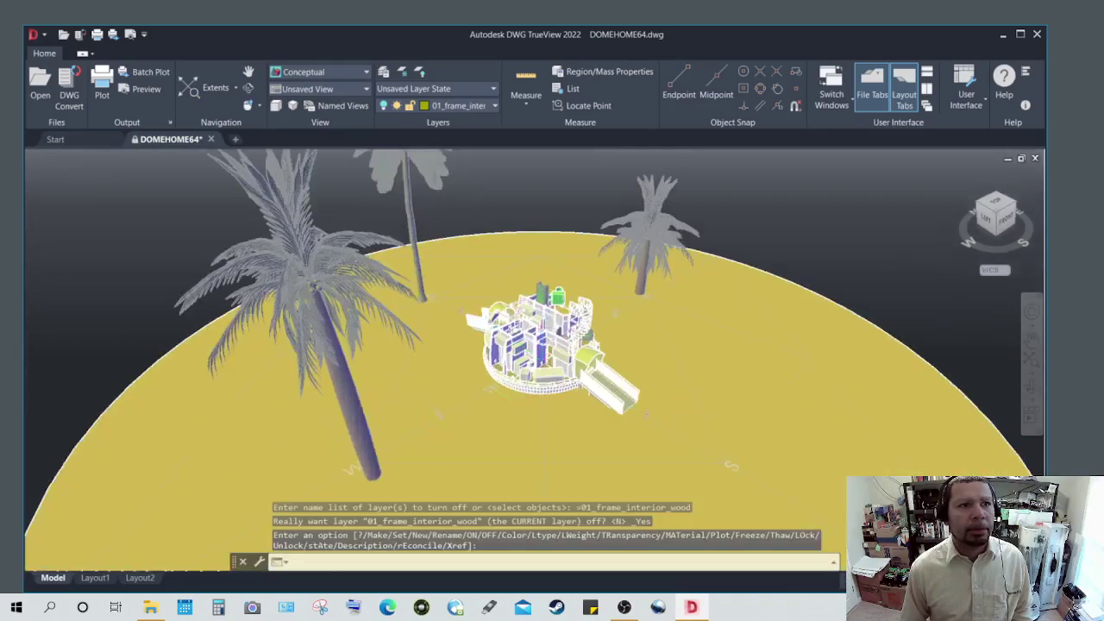
scroll(515, 396, "up", 2)
scroll(552, 345, "up", 4)
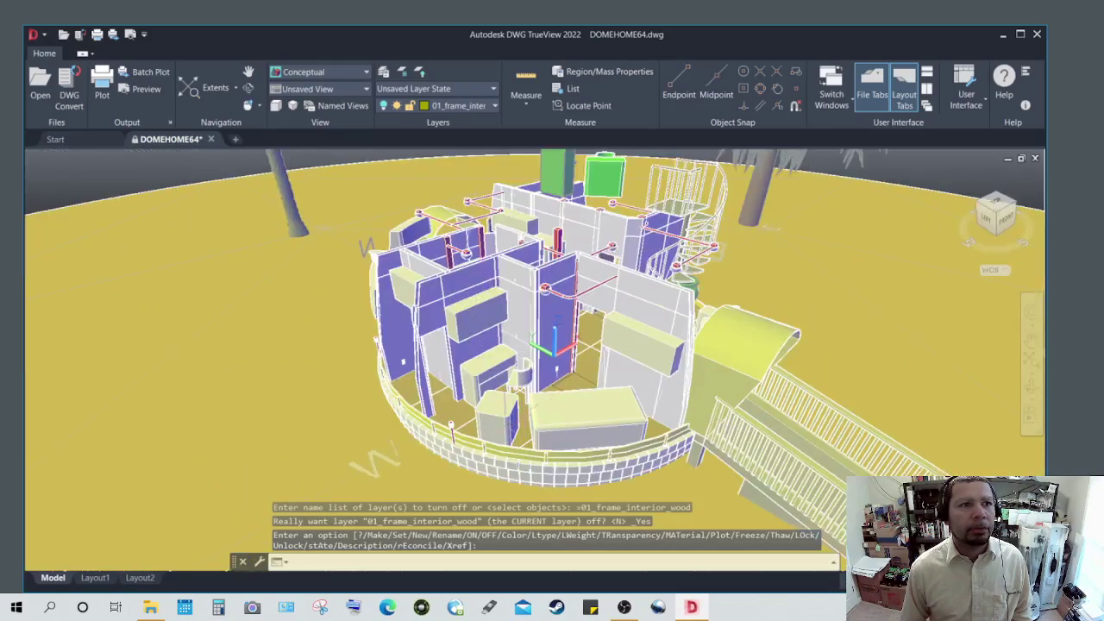
middle_click_drag(497, 431, 561, 414)
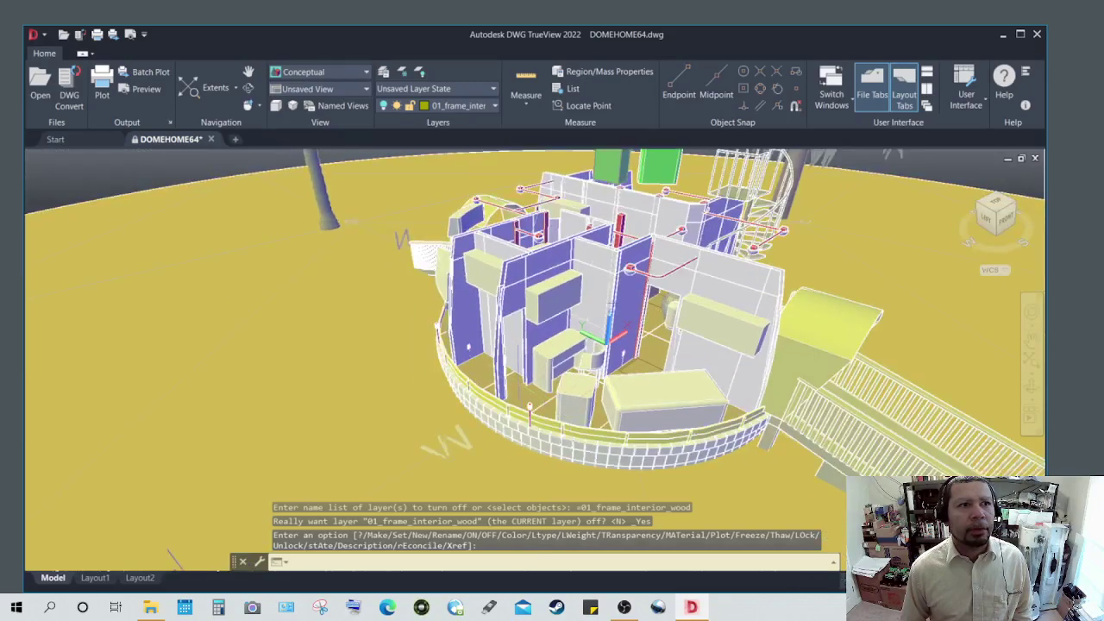
scroll(474, 328, "up", 3)
scroll(475, 328, "down", 3)
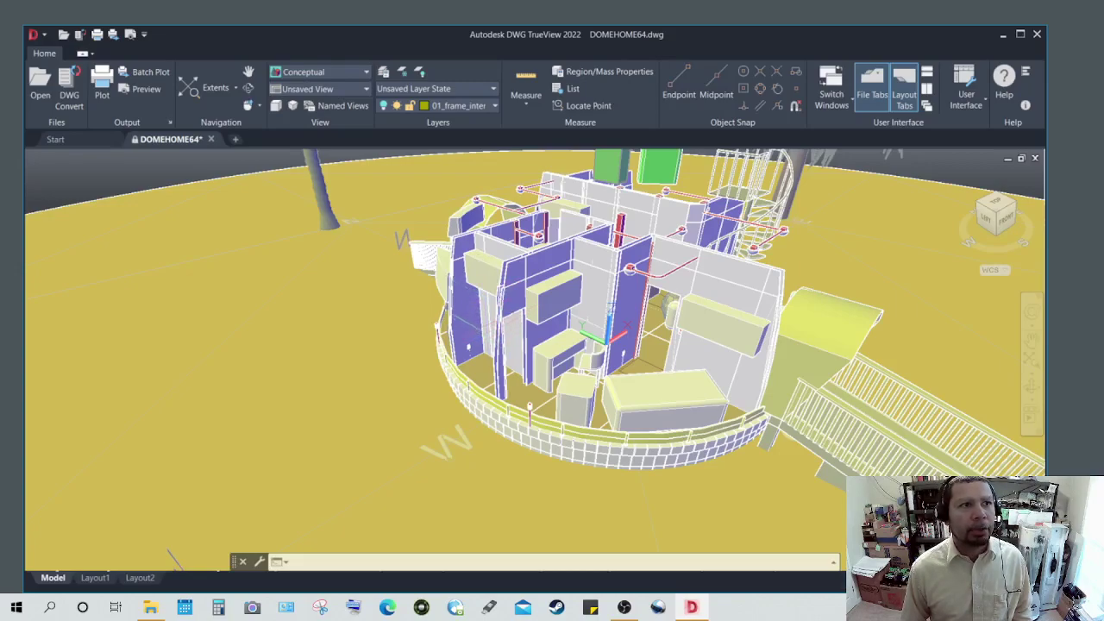
middle_click_drag(466, 321, 470, 345)
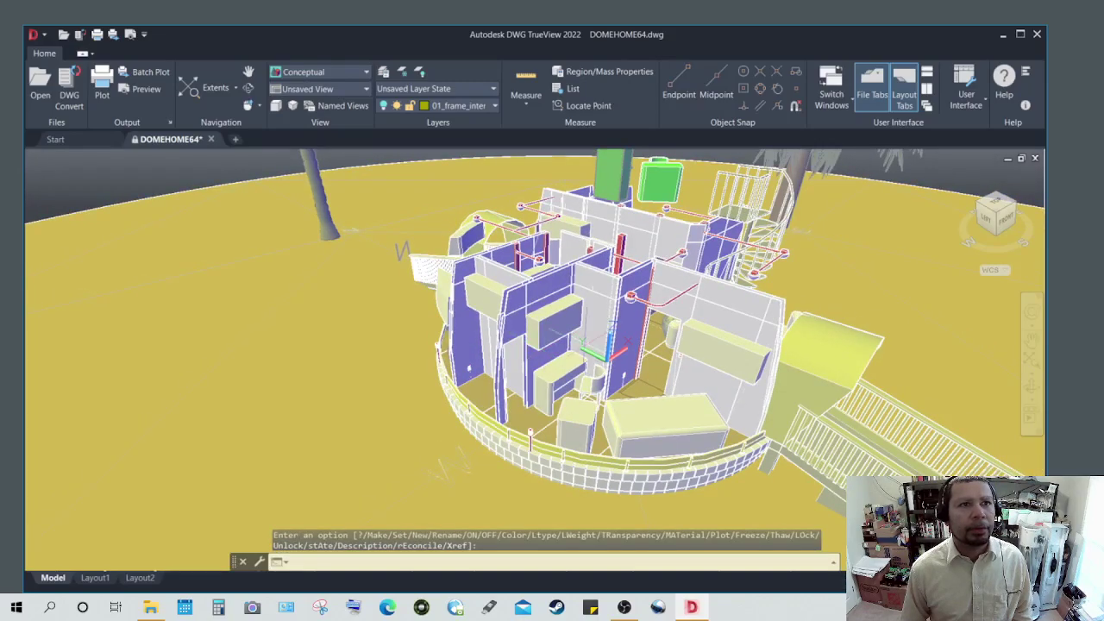
Step: View the model from the elevated back-left corner and examine the round dining table, chairs, teal counter and large vase
left_click(979, 204)
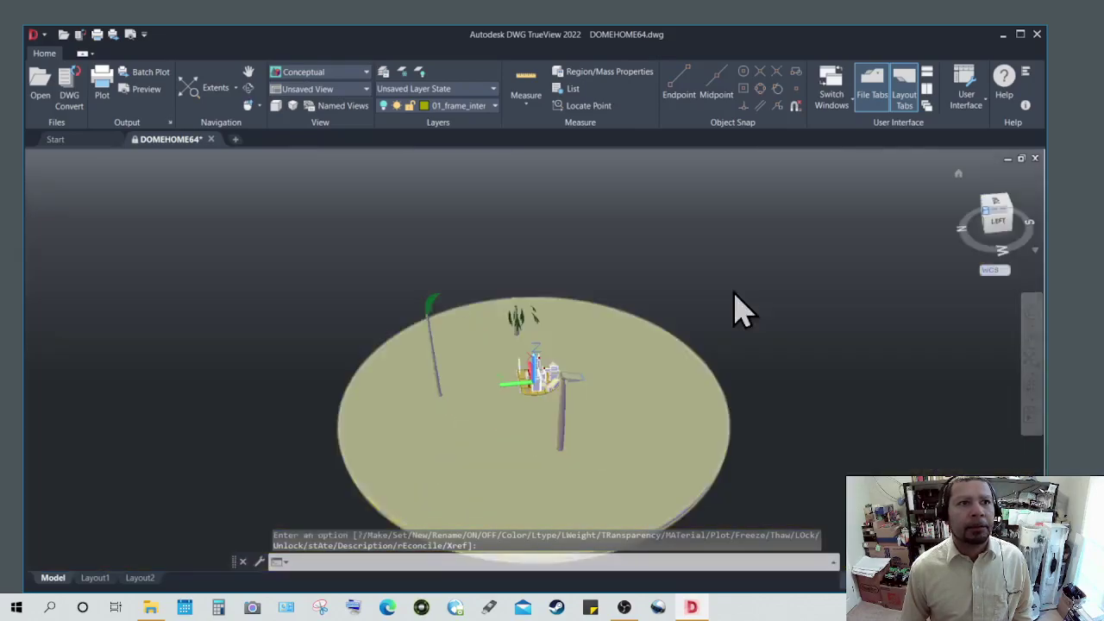
middle_click_drag(572, 370, 518, 419, "shift")
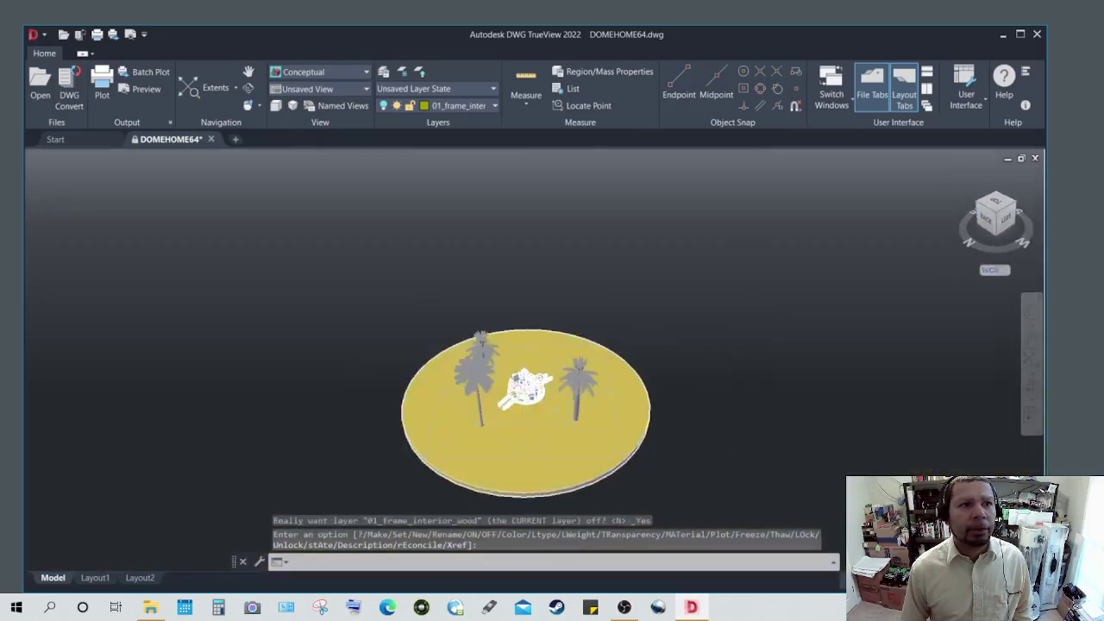
scroll(530, 355, "up", 3)
scroll(531, 356, "up", 2)
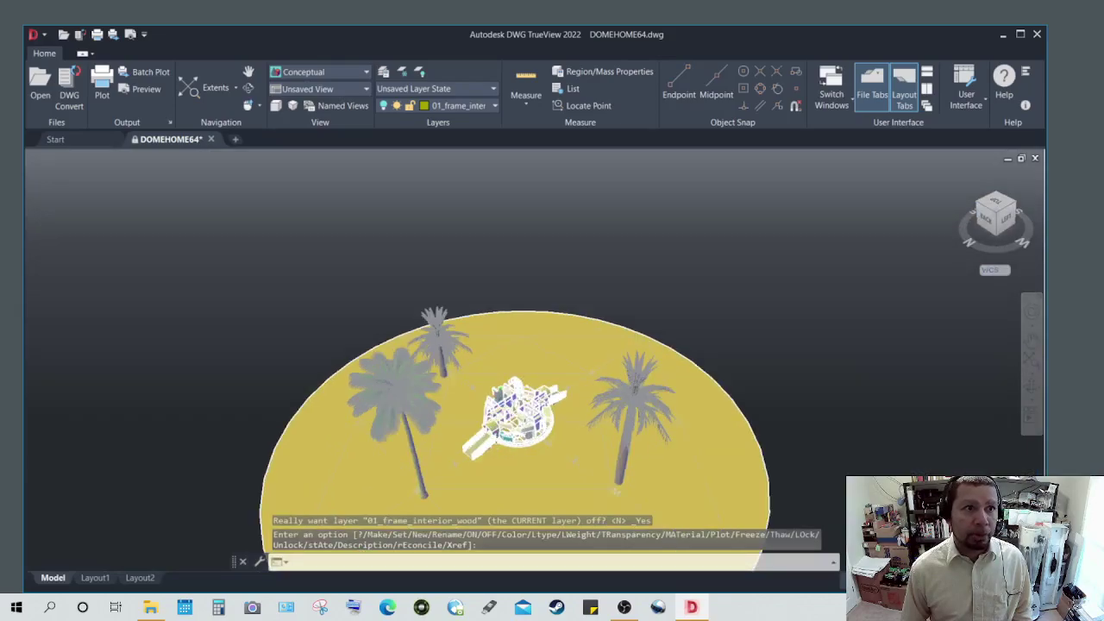
middle_click_drag(512, 479, 519, 405)
scroll(618, 328, "up", 1)
scroll(513, 361, "up", 4)
scroll(488, 428, "up", 5)
scroll(488, 422, "down", 6)
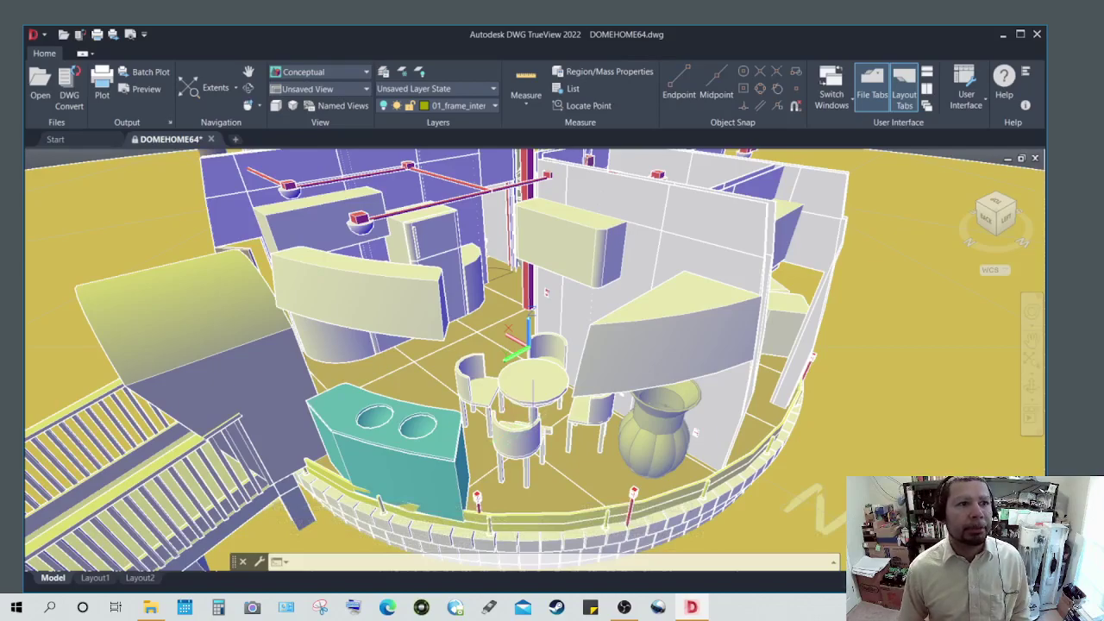
middle_click_drag(532, 419, 538, 438)
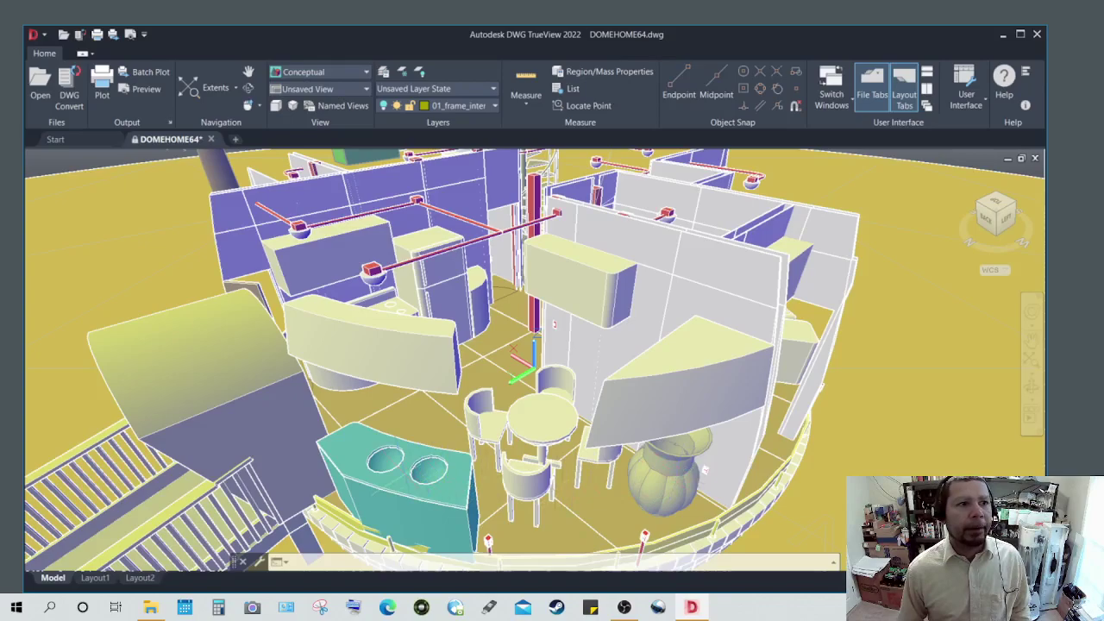
Step: Examine the kitchen cabinets, stove, refrigerator and ceiling light runs behind the curved cabinet from the back-left corner
middle_click_drag(401, 476, 439, 454, "shift")
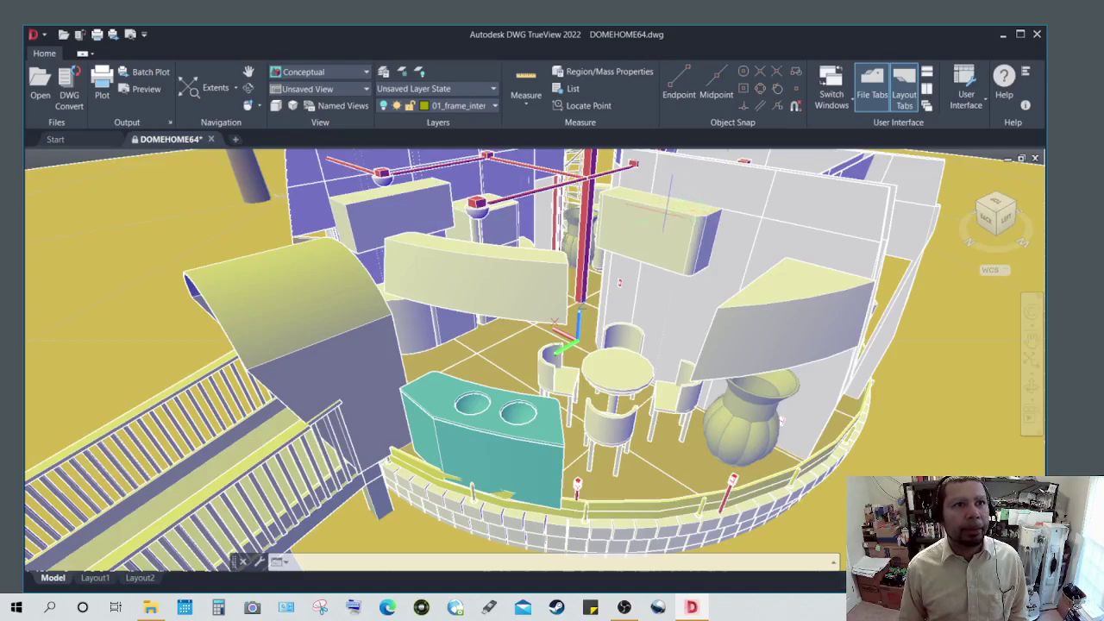
middle_click_drag(668, 203, 661, 258, "shift")
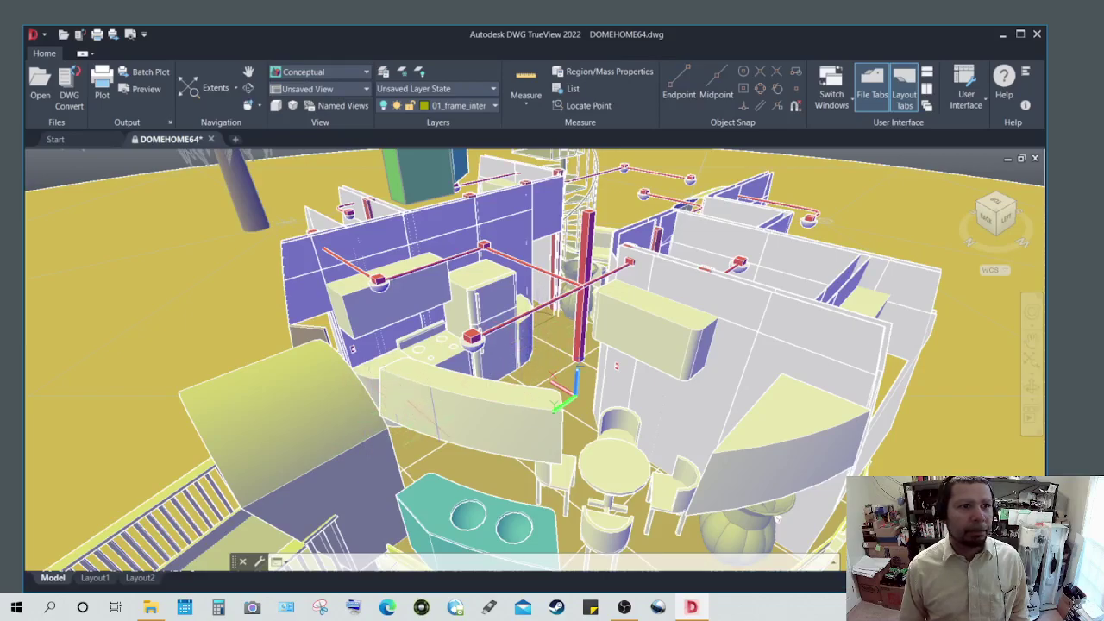
middle_click_drag(463, 460, 438, 435)
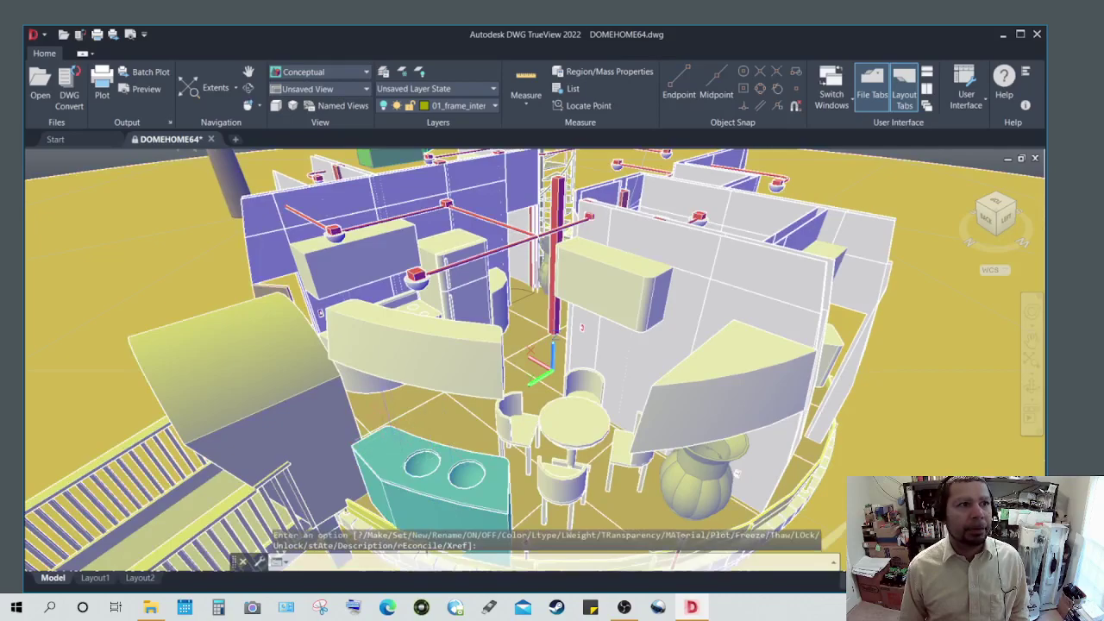
middle_click_drag(394, 423, 408, 440, "shift")
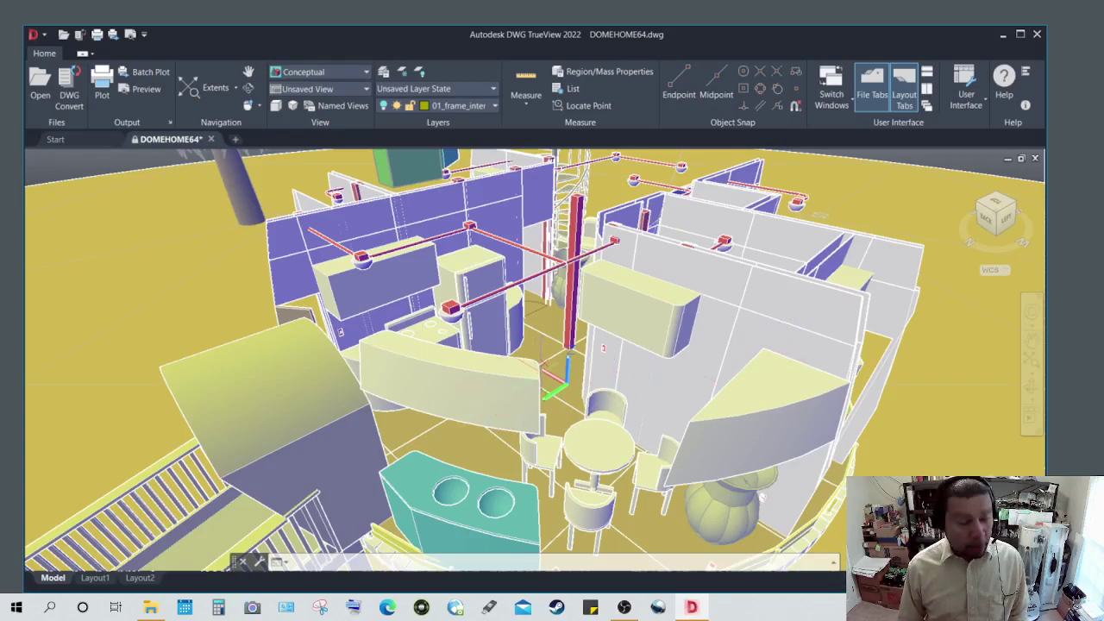
middle_click_drag(471, 374, 528, 366)
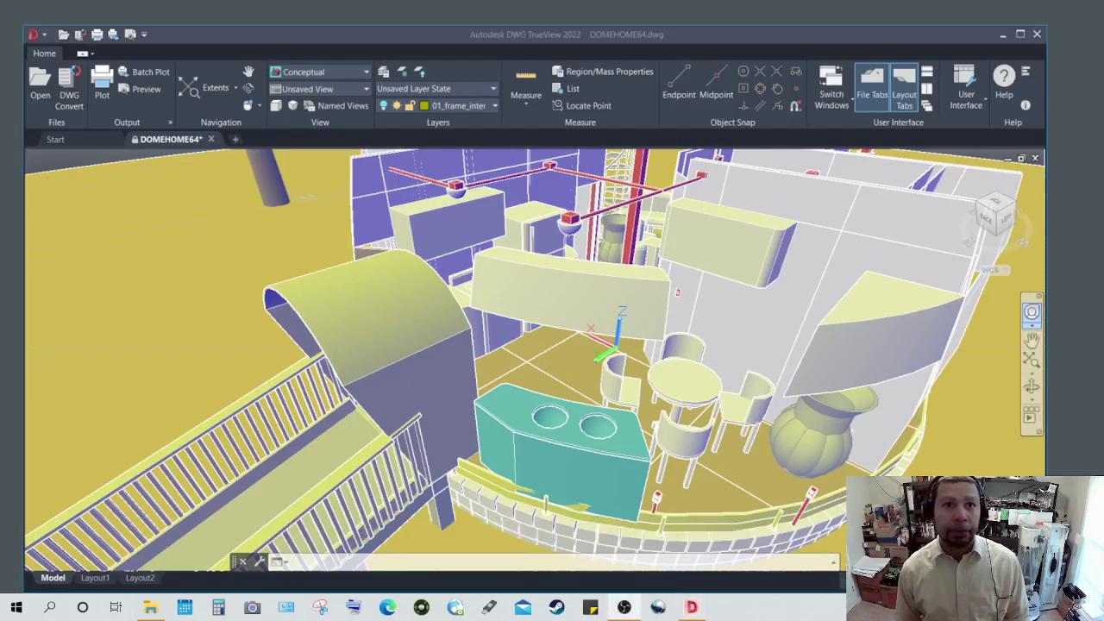
Step: Compare the partitioned rooms beyond the dining wall with the kitchen and dining area from the back-left corner
left_click(838, 291)
middle_click_drag(838, 292, 717, 345)
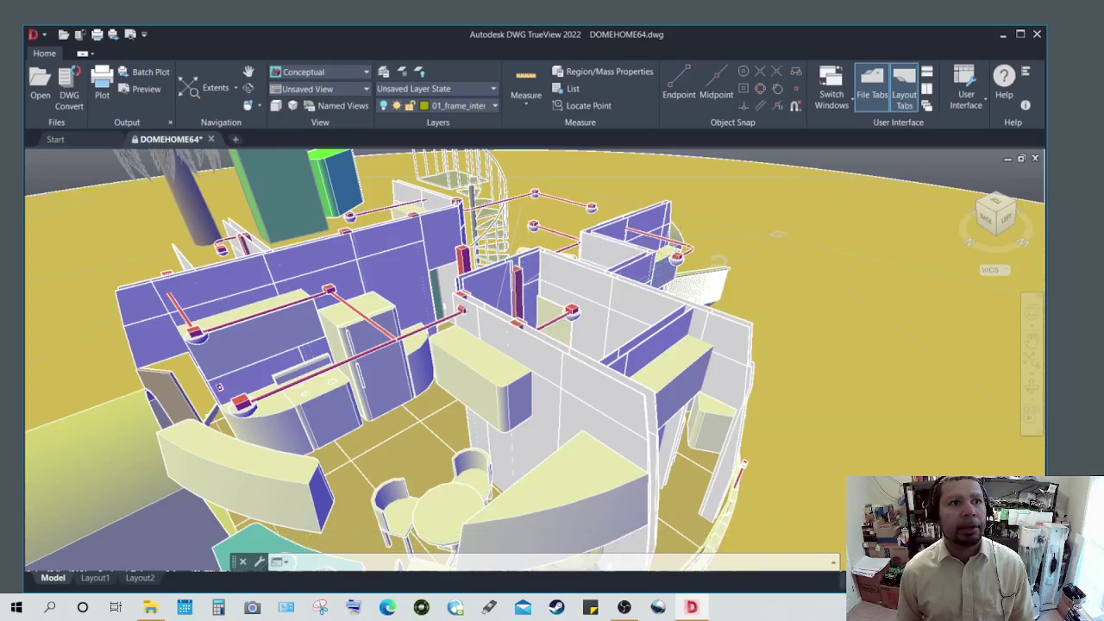
scroll(674, 256, "up", 5)
scroll(676, 259, "down", 5)
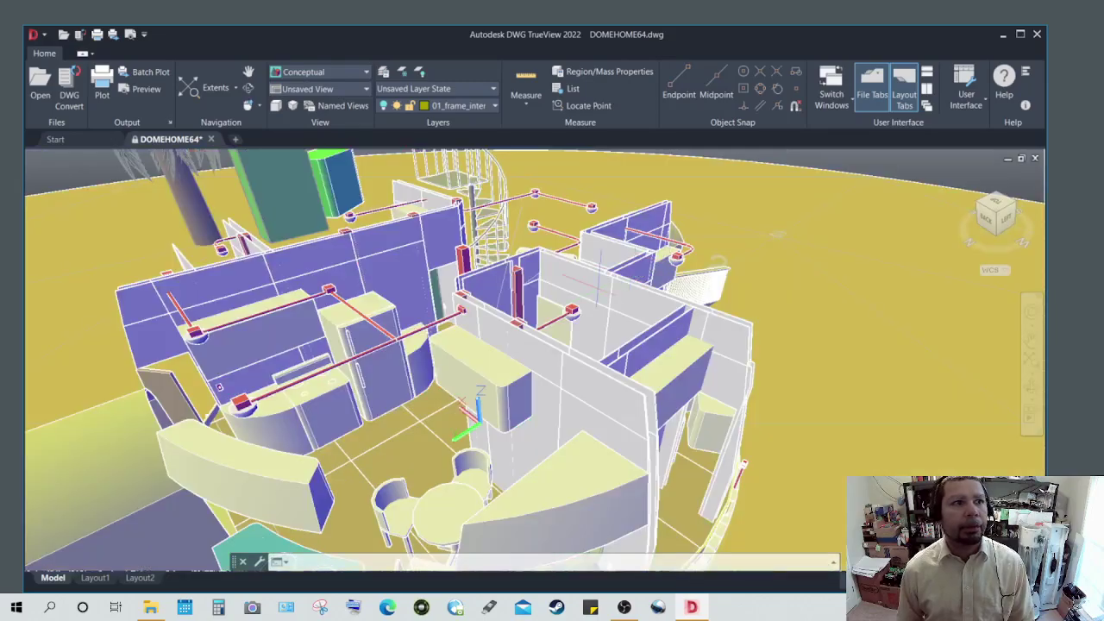
middle_click_drag(384, 354, 457, 328, "shift")
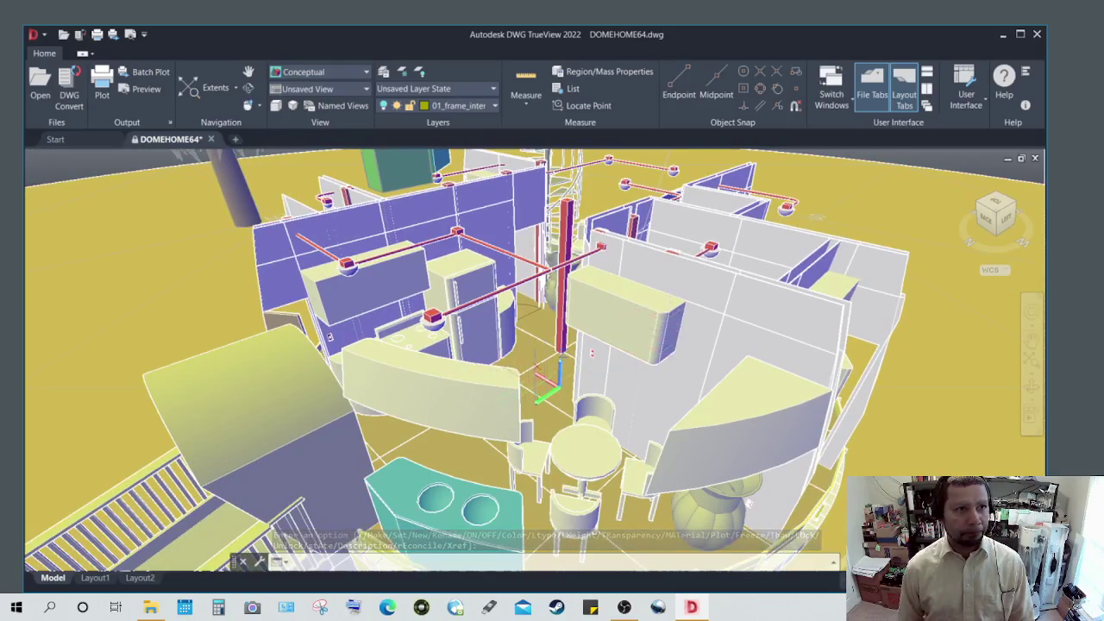
middle_click_drag(441, 449, 457, 460)
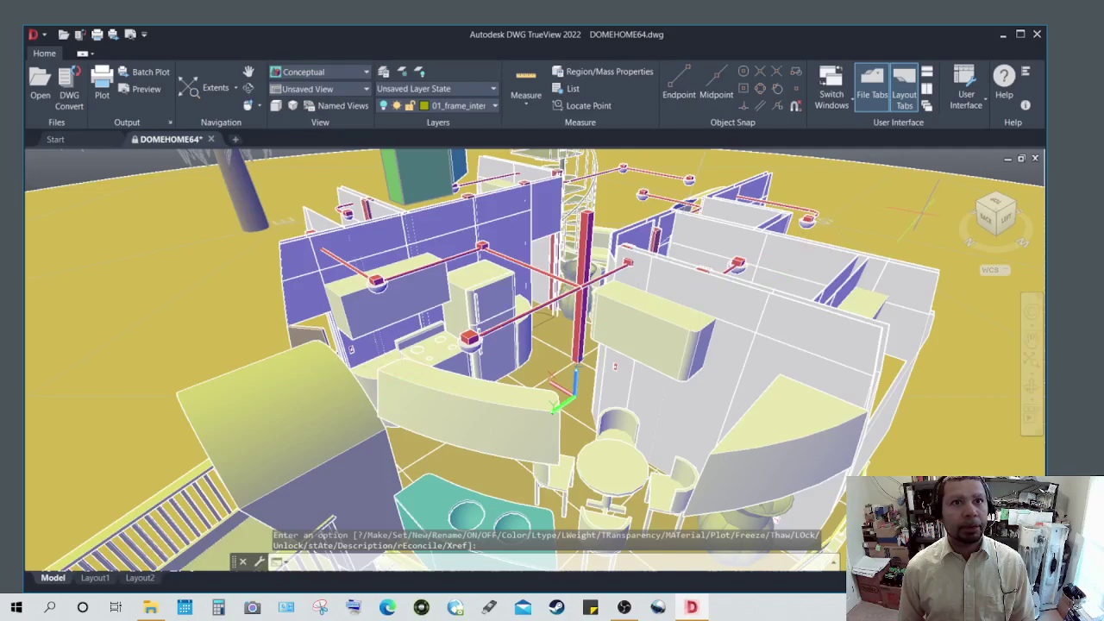
Step: View the model from above the back and bring the entry ramp and canopy on that side into view
left_click(983, 210)
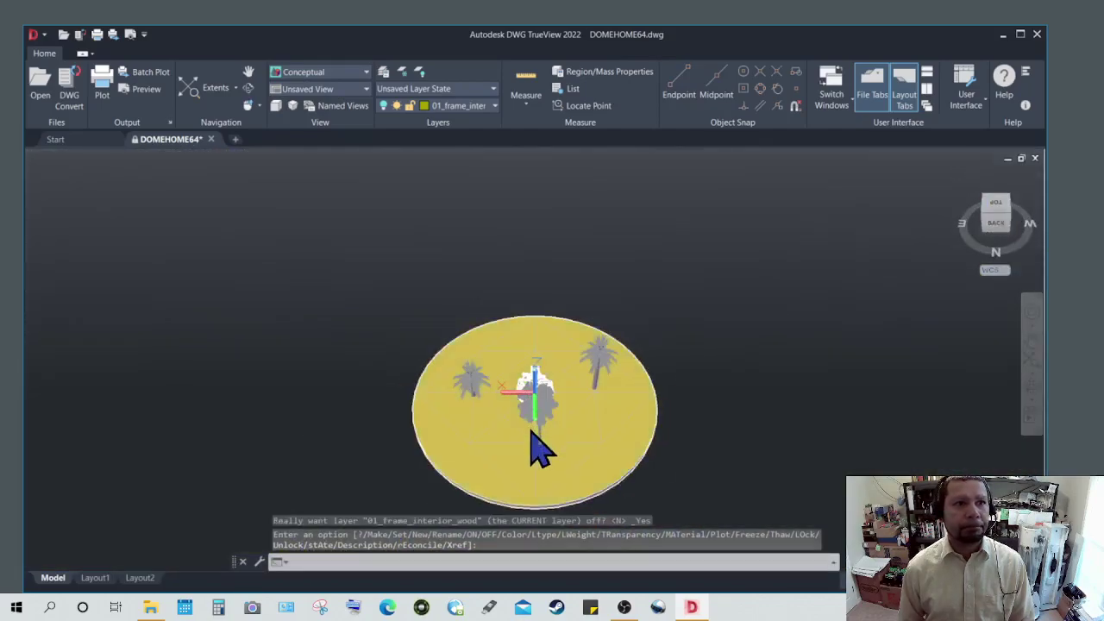
scroll(530, 433, "up", 5)
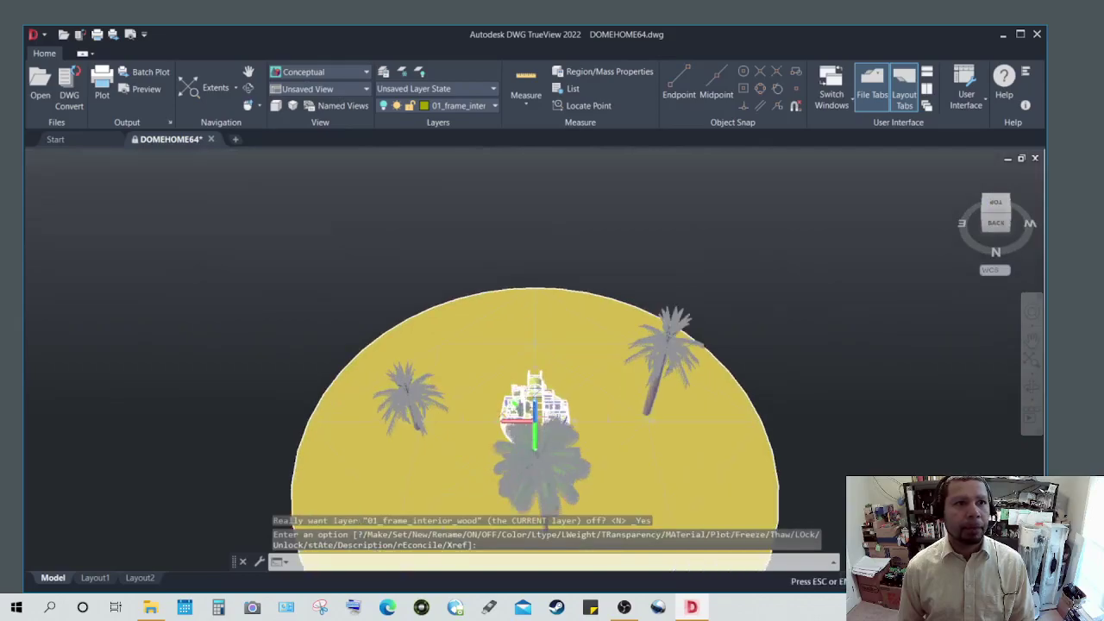
scroll(536, 392, "up", 4)
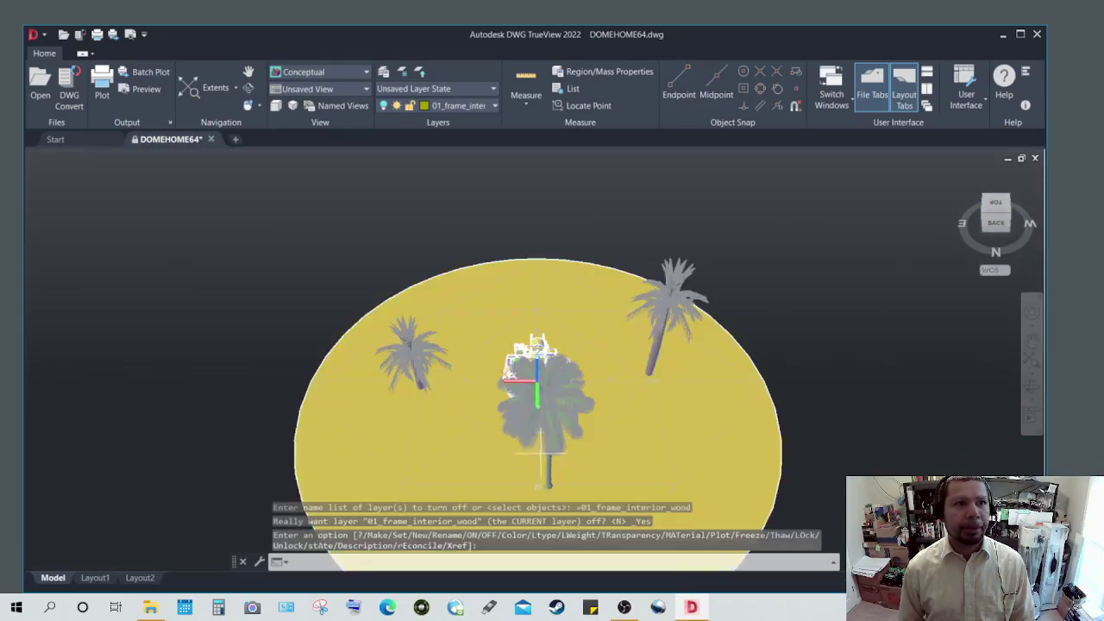
scroll(535, 393, "up", 3)
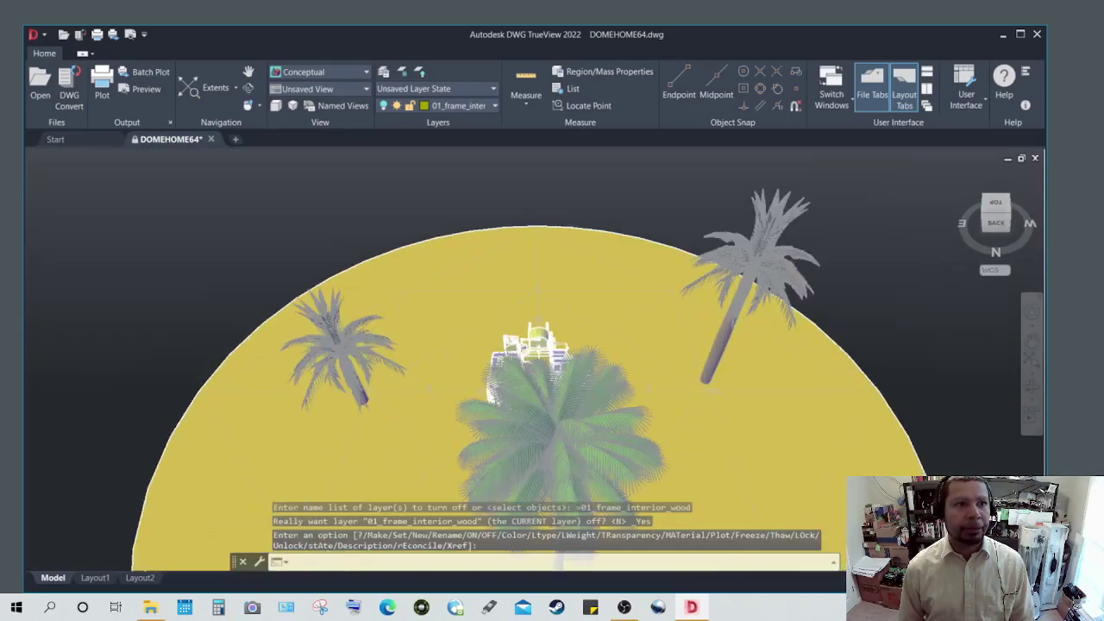
scroll(532, 458, "up", 5)
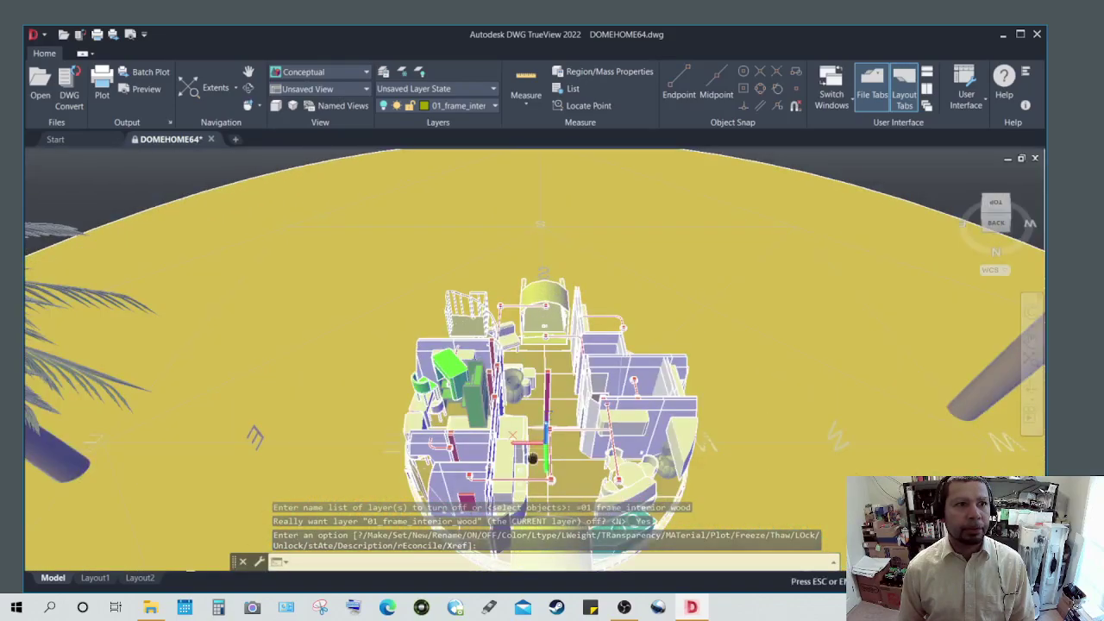
middle_click_drag(532, 458, 534, 334)
middle_click_drag(561, 413, 549, 348)
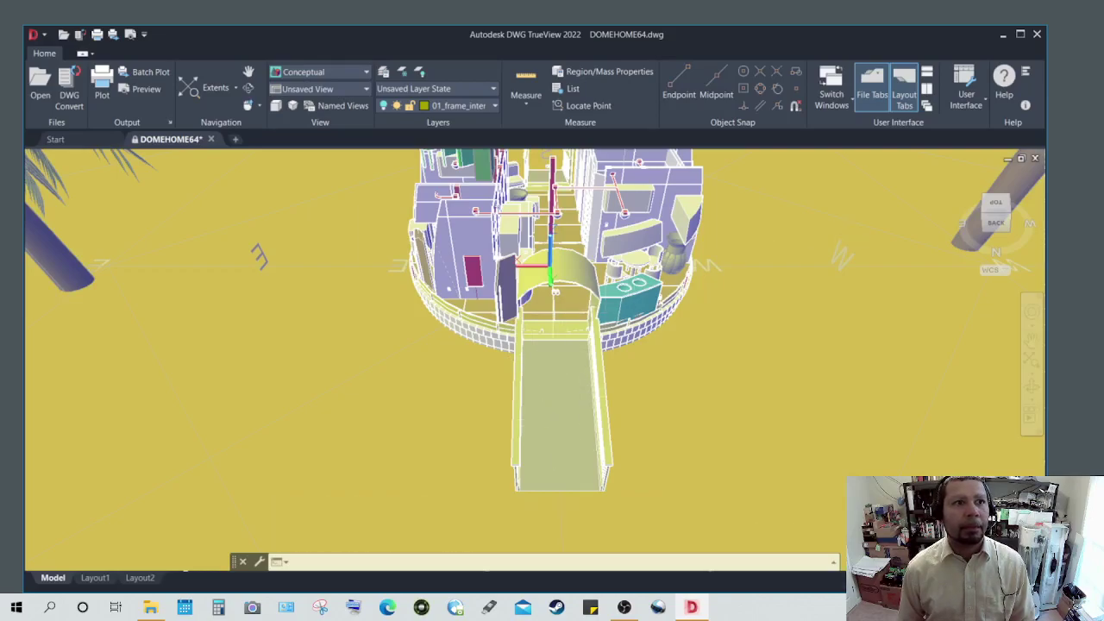
Step: Examine the room beside the back entry canopy, including its red wall panel, light fixture and open door, up close
middle_click_drag(556, 291, 604, 352, "shift")
scroll(650, 343, "up", 1)
scroll(649, 345, "up", 3)
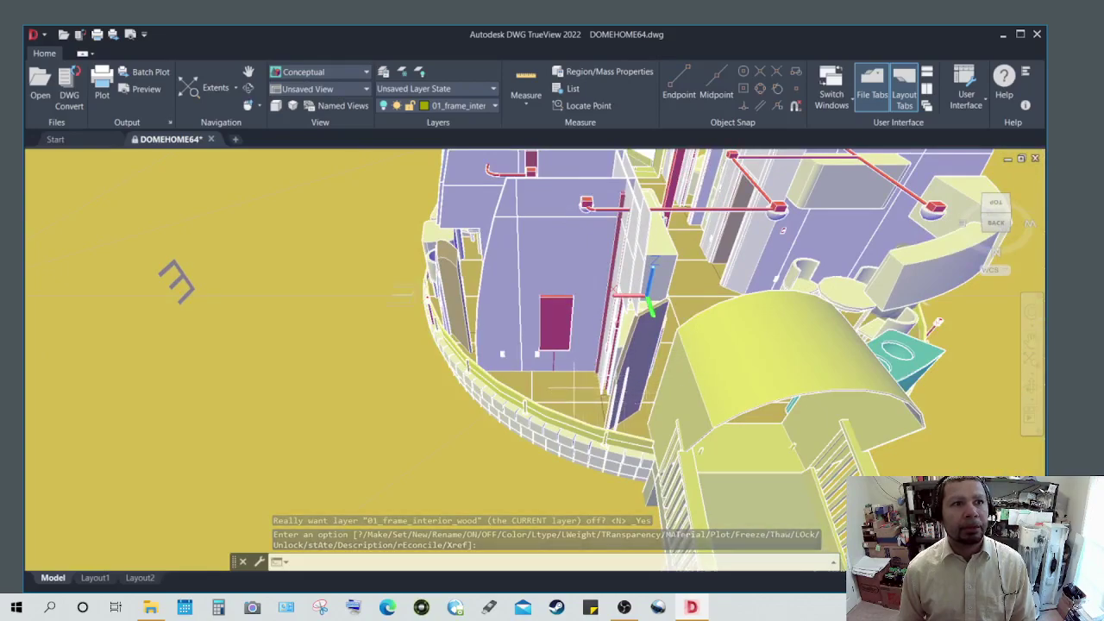
key("Return")
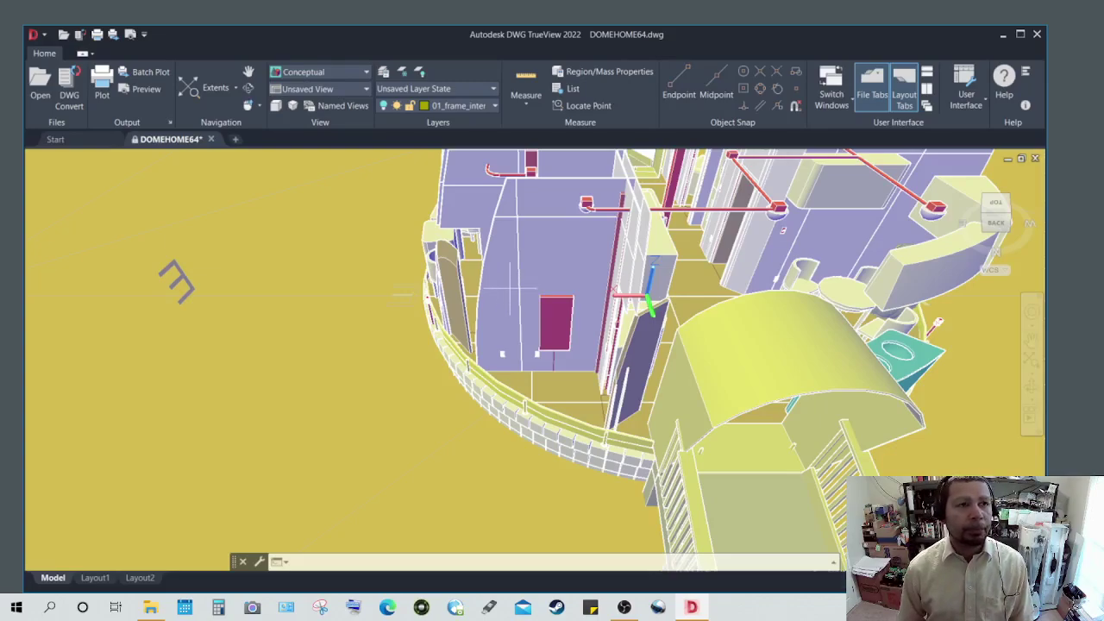
mouse_move(510, 294)
middle_mouse_down("shift")
mouse_move(520, 277)
mouse_move(521, 299)
middle_mouse_up("shift")
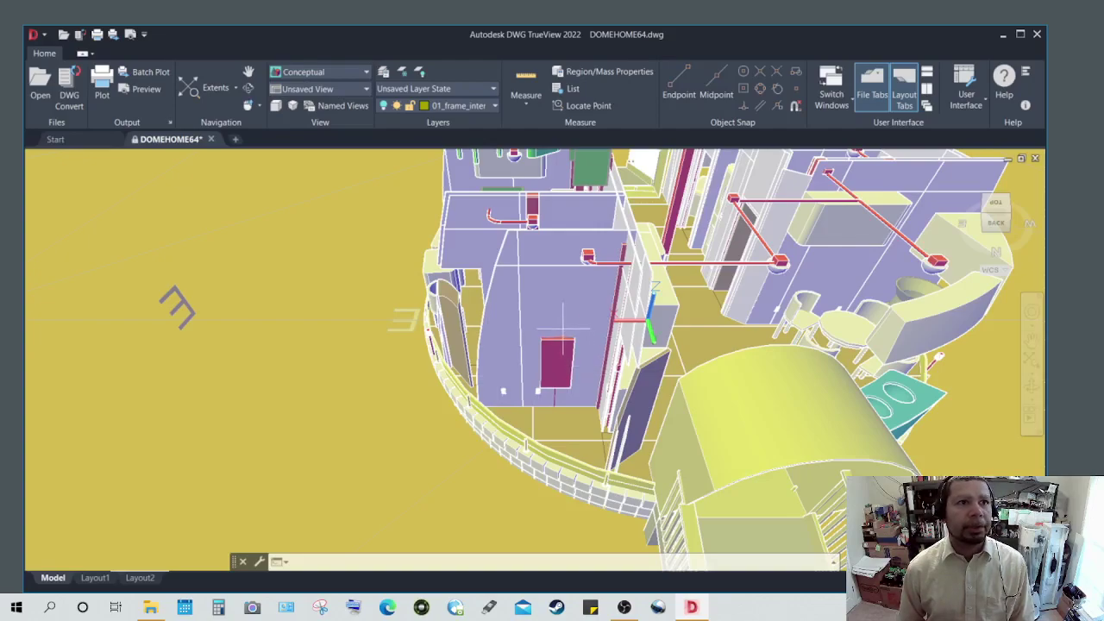
middle_click_drag(559, 332, 434, 338, "shift")
key("Return")
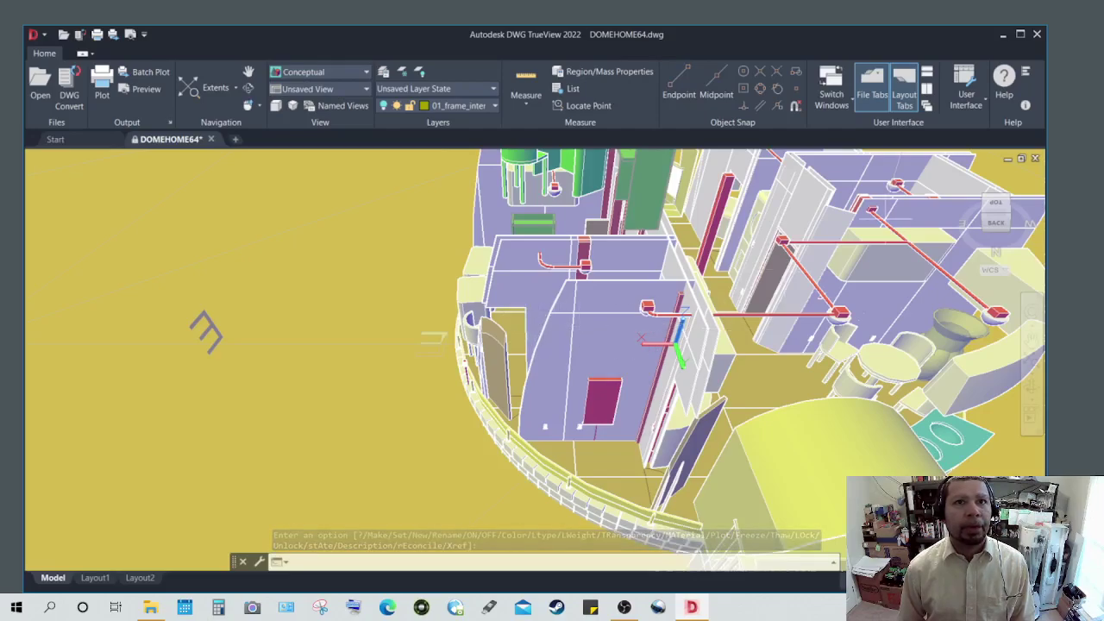
Step: View the model from above the back-right corner and examine the bedroom's bed, desks, chairs and green shelf unit up close
left_click(983, 214)
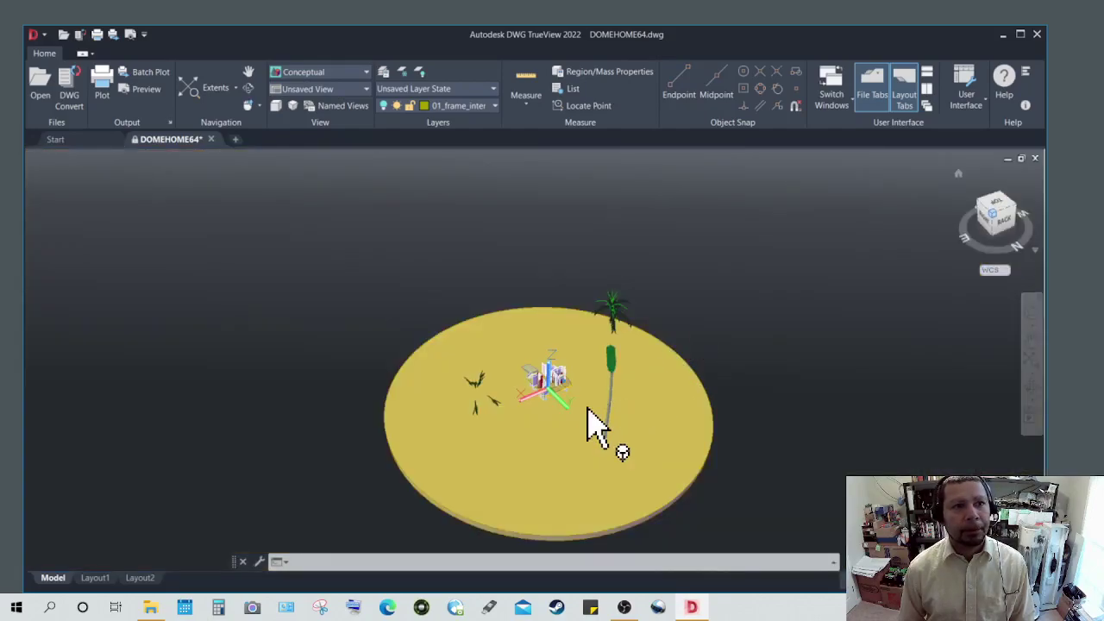
left_click_drag(596, 427, 532, 442)
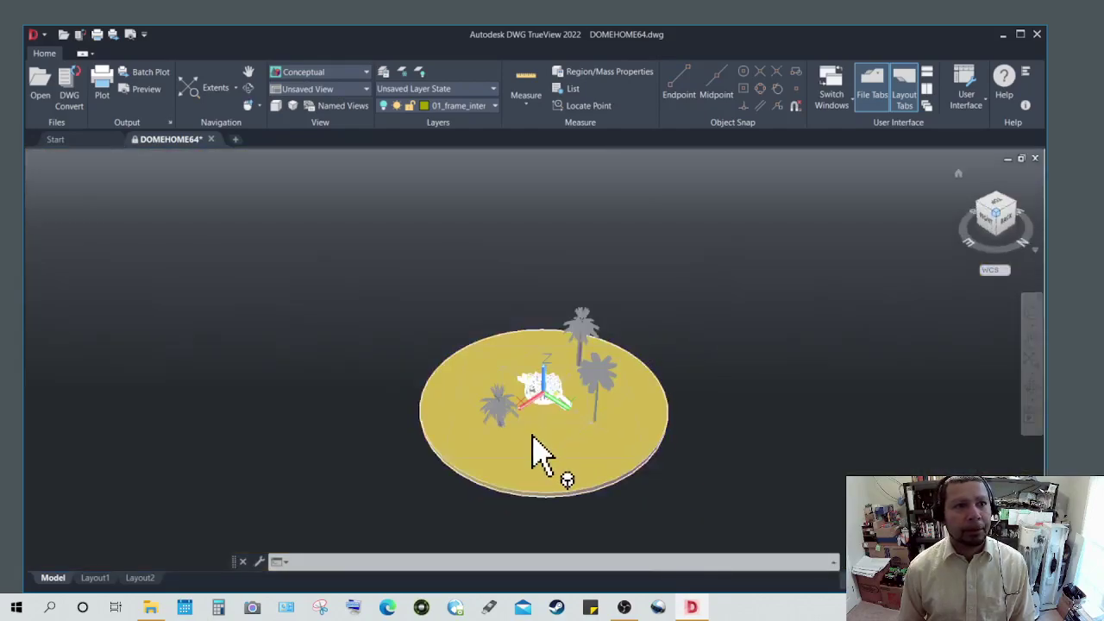
scroll(533, 362, "up", 3)
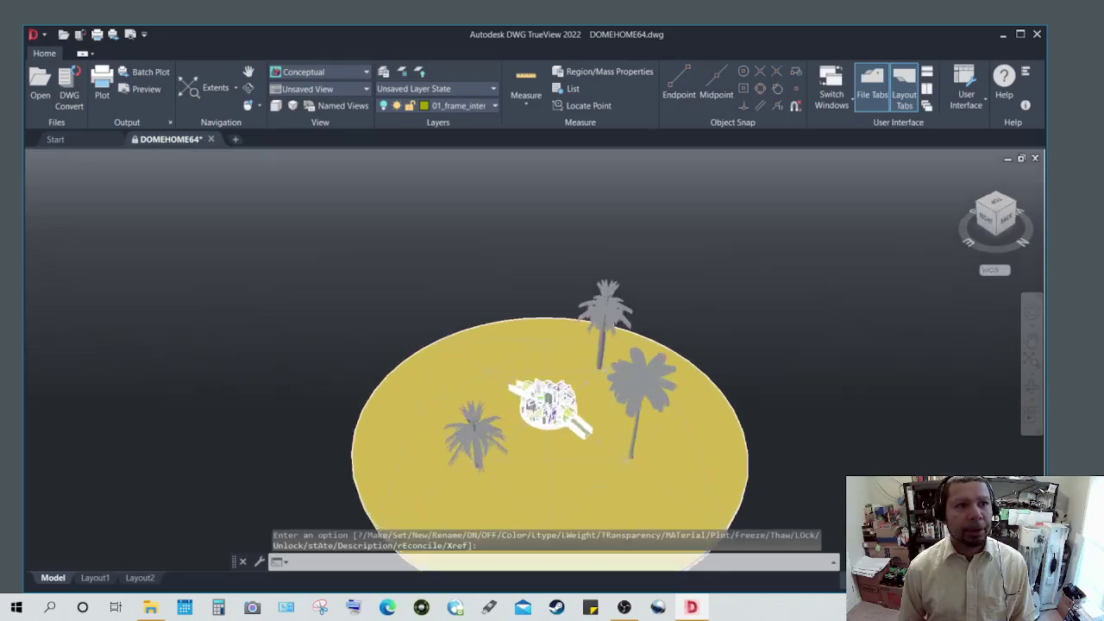
scroll(558, 481, "up", 6)
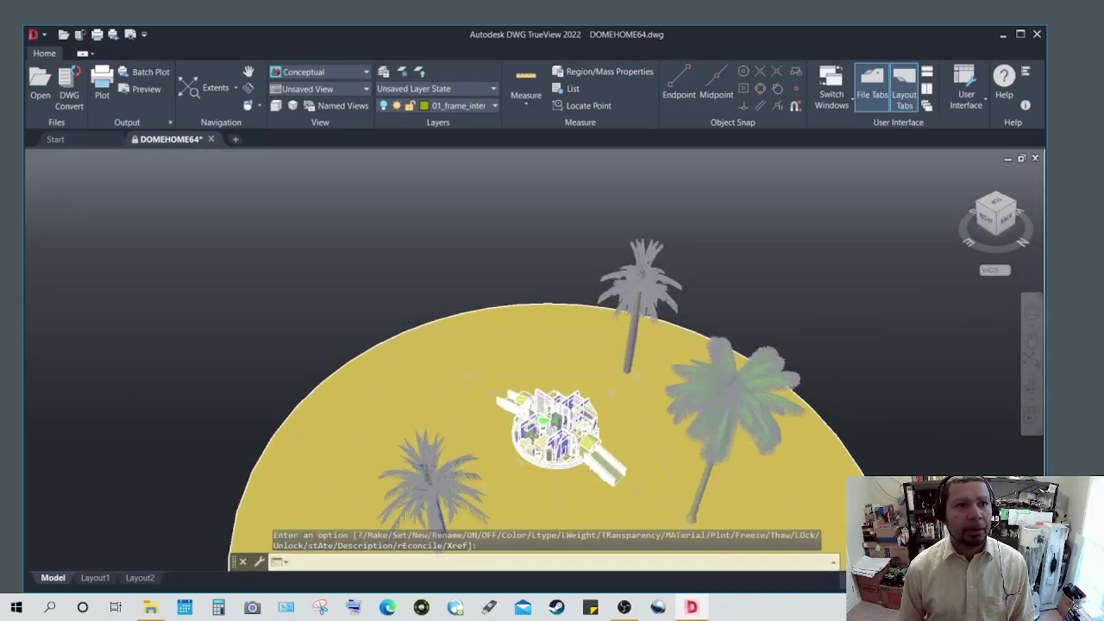
scroll(557, 481, "down", 5)
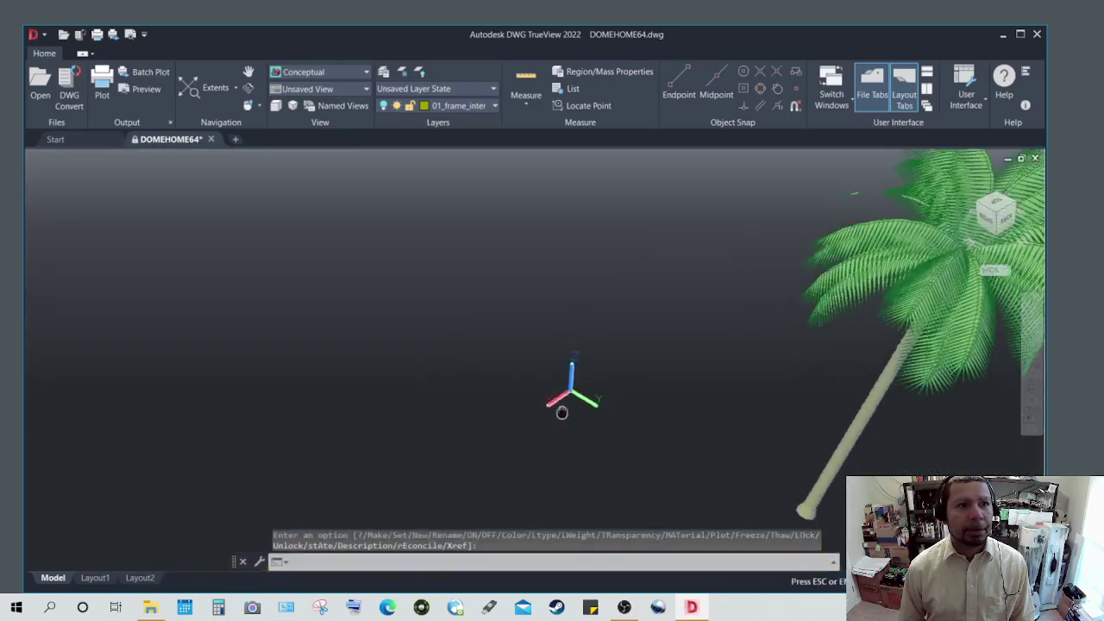
scroll(567, 397, "up", 6)
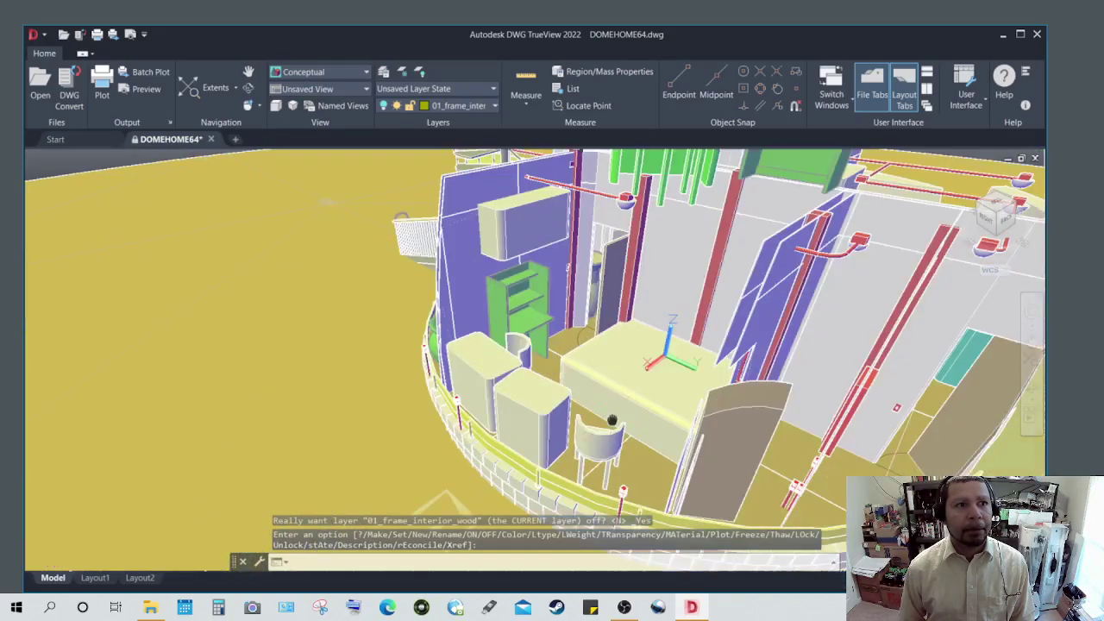
middle_click_drag(612, 414, 611, 420, "shift")
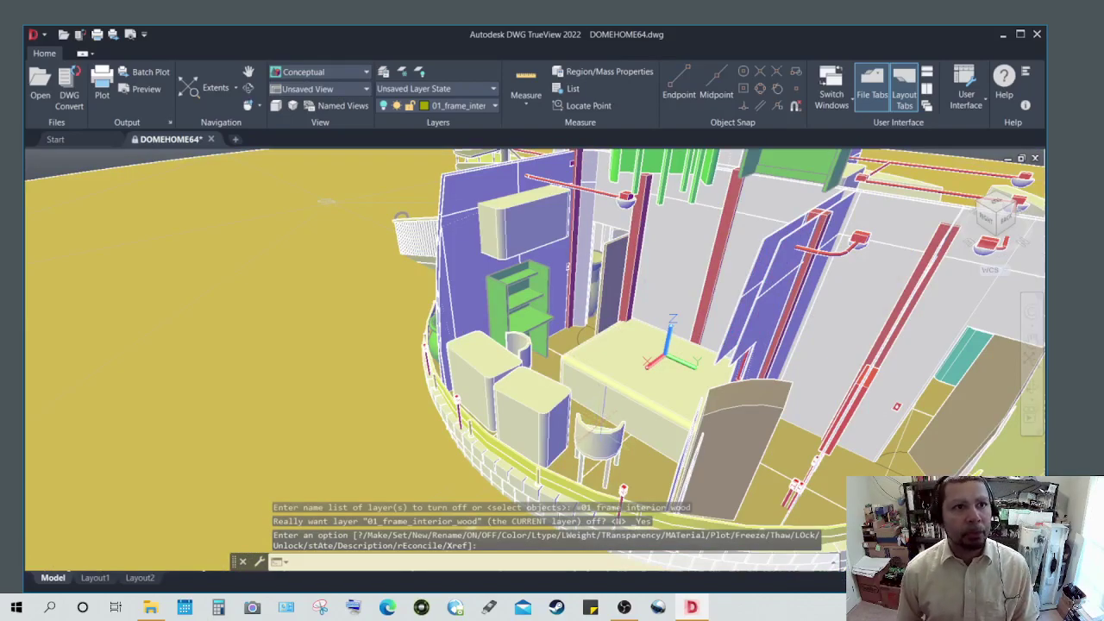
Step: Compare the bedroom with the adjoining room that has the red wall panel, including their partition walls and light fixtures
middle_click_drag(634, 414, 594, 399, "shift")
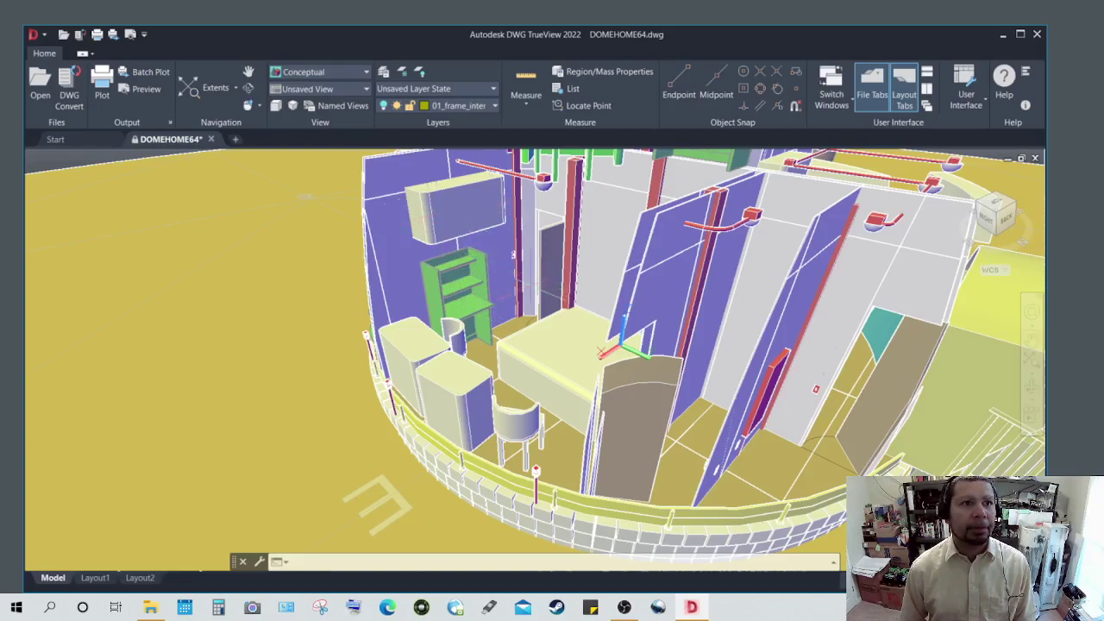
middle_click_drag(513, 255, 591, 296, "shift")
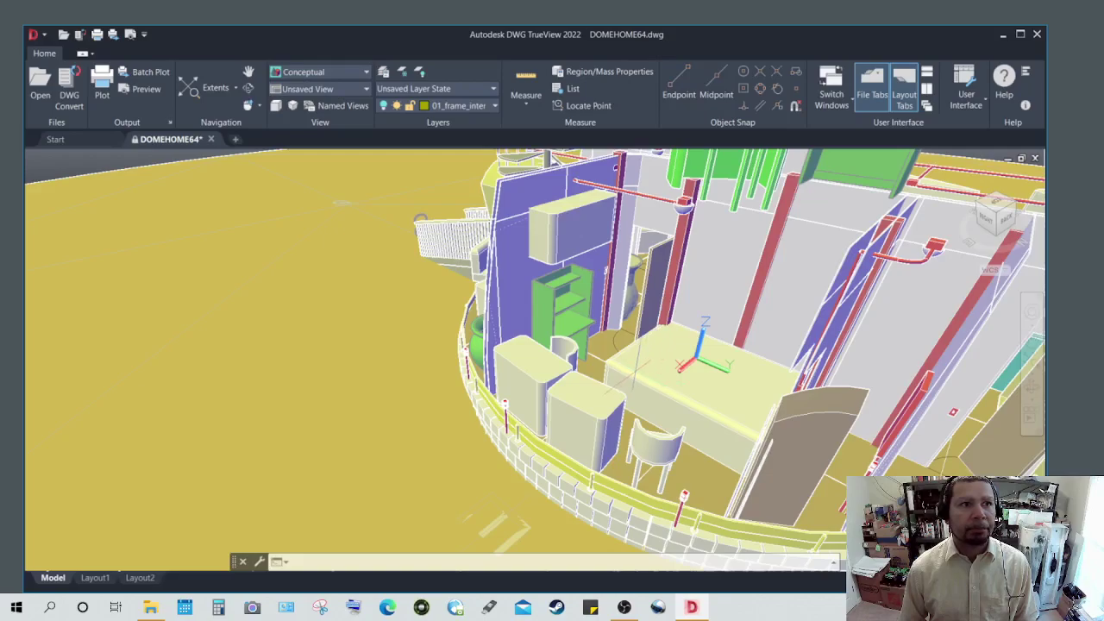
middle_click_drag(696, 362, 614, 344, "shift")
middle_click_drag(683, 328, 649, 341)
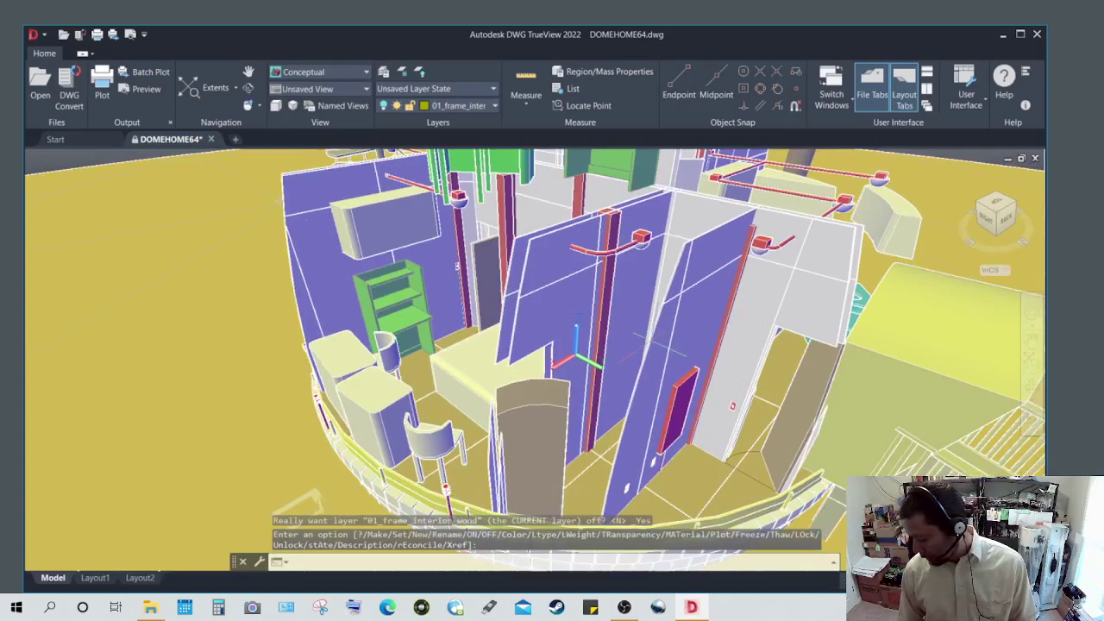
middle_click_drag(652, 345, 652, 349, "shift")
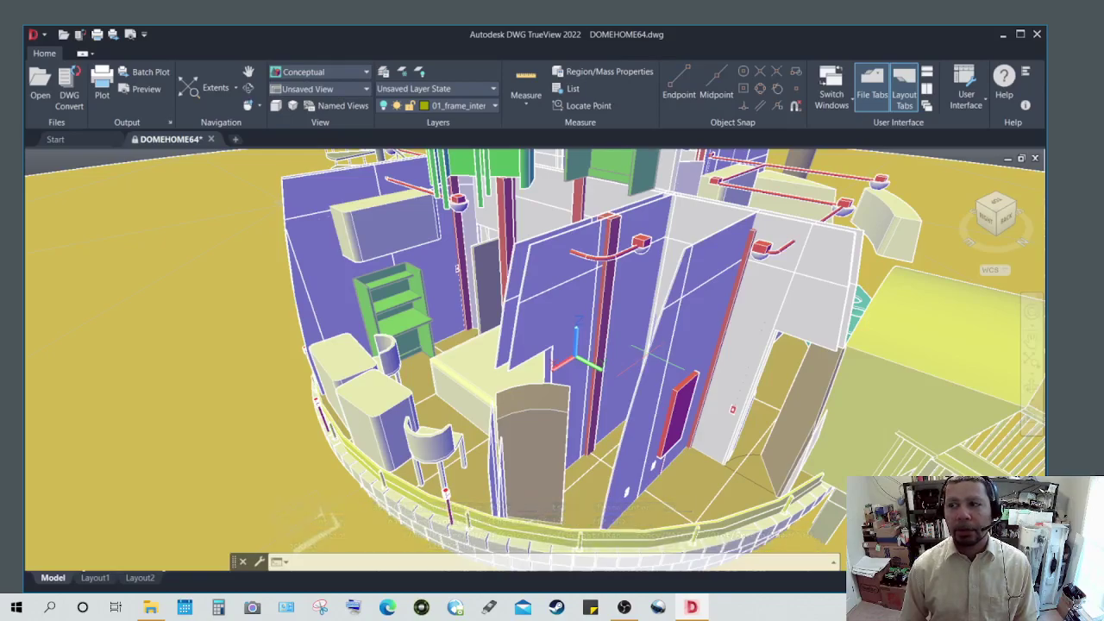
middle_click_drag(643, 335, 645, 373, "shift")
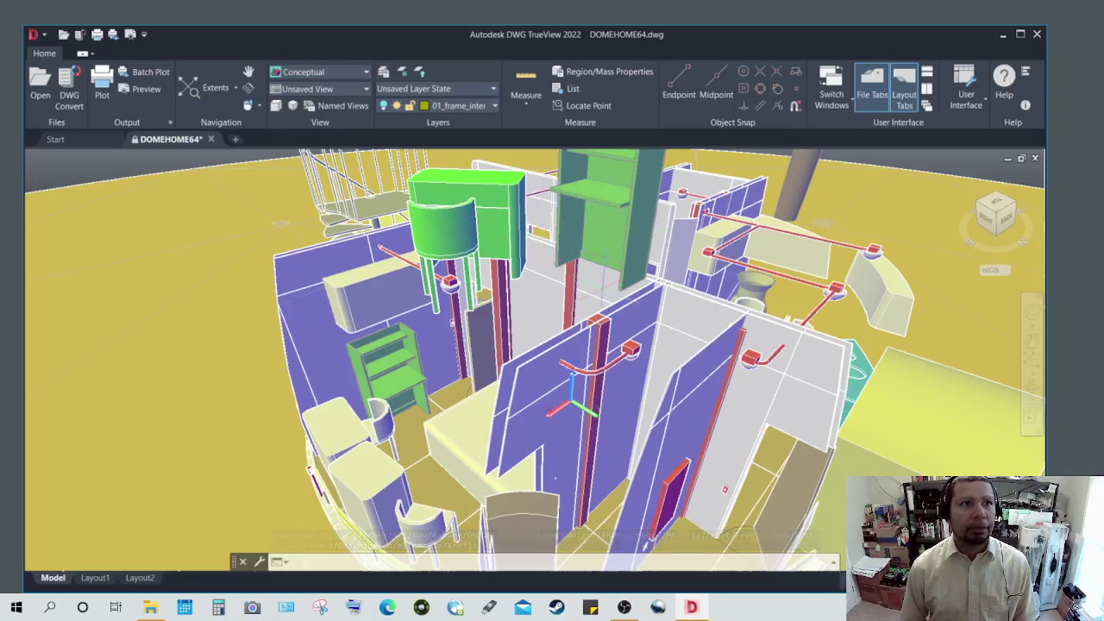
Step: Examine the bathroom and its teal fixtures through the open doorway beside the dining area
mouse_move(688, 365)
middle_mouse_down("shift")
mouse_move(630, 342)
mouse_move(672, 379)
mouse_move(584, 488)
middle_mouse_up("shift")
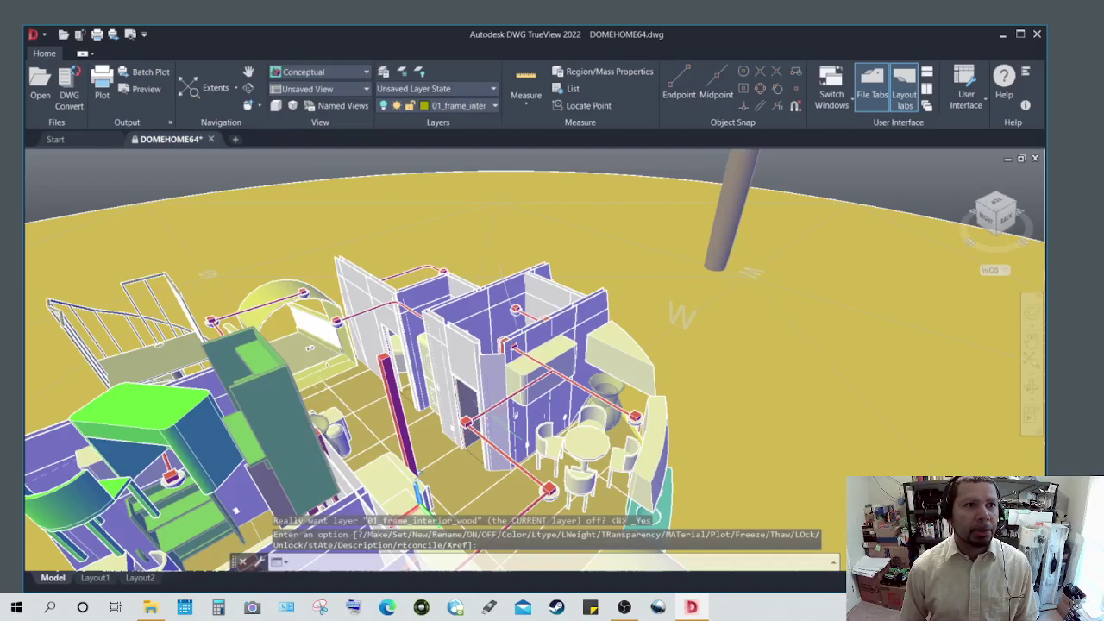
scroll(503, 424, "up", 5)
middle_click_drag(437, 421, 570, 336)
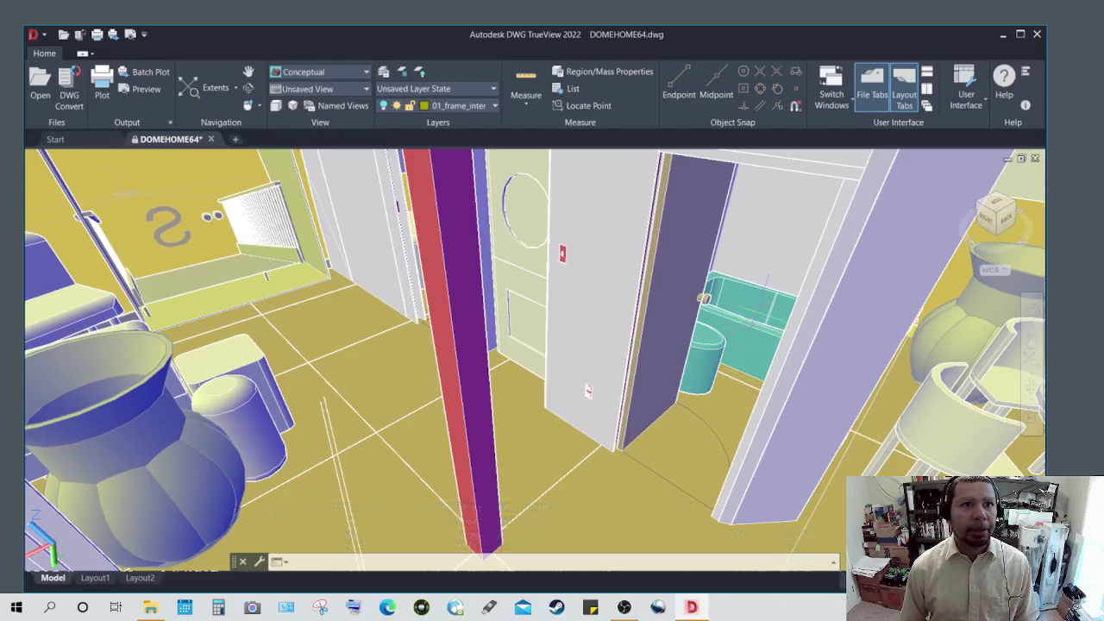
middle_click_drag(760, 311, 740, 321, "shift")
scroll(733, 329, "down", 4)
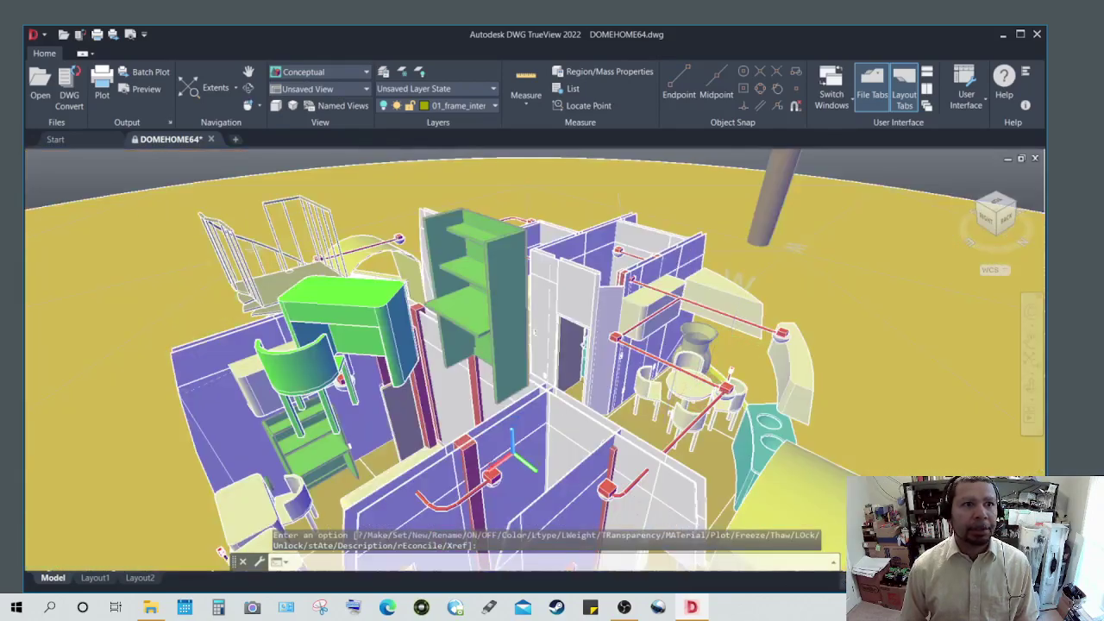
middle_click_drag(722, 408, 723, 397)
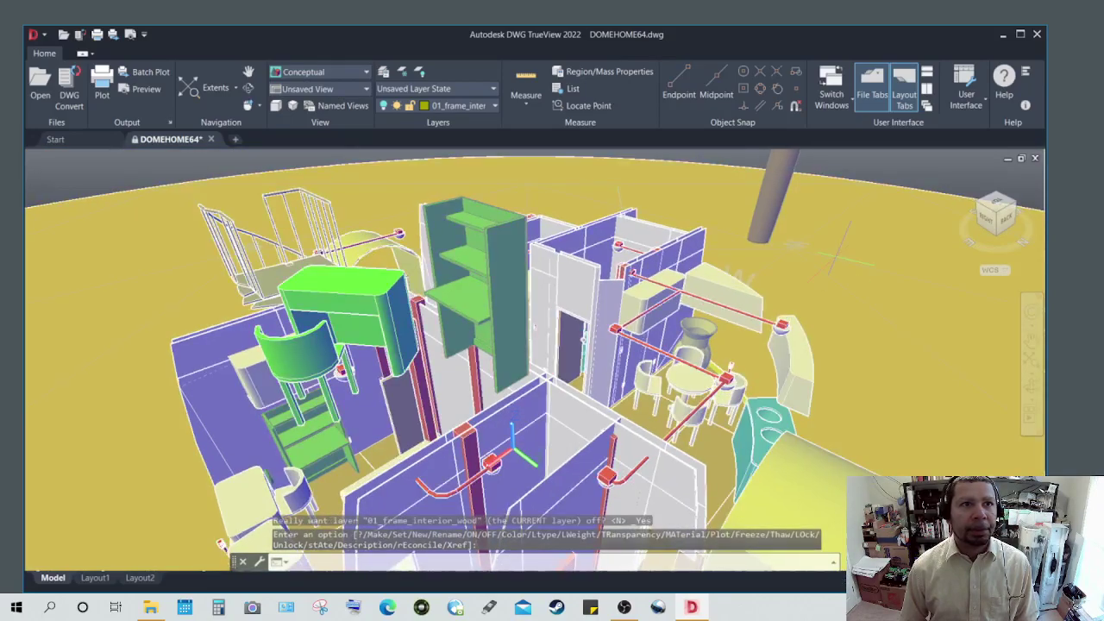
Step: View the model from above the back-left corner and examine the kitchen, partitioned rooms and spiral staircase beyond the dining area
left_click(1023, 226)
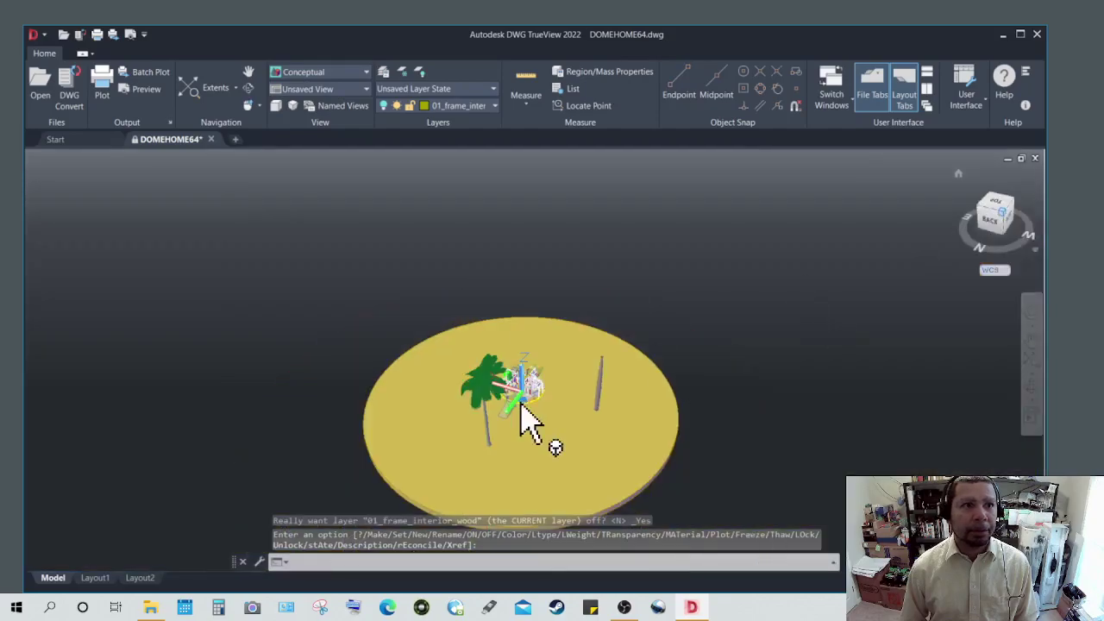
scroll(535, 397, "up", 2)
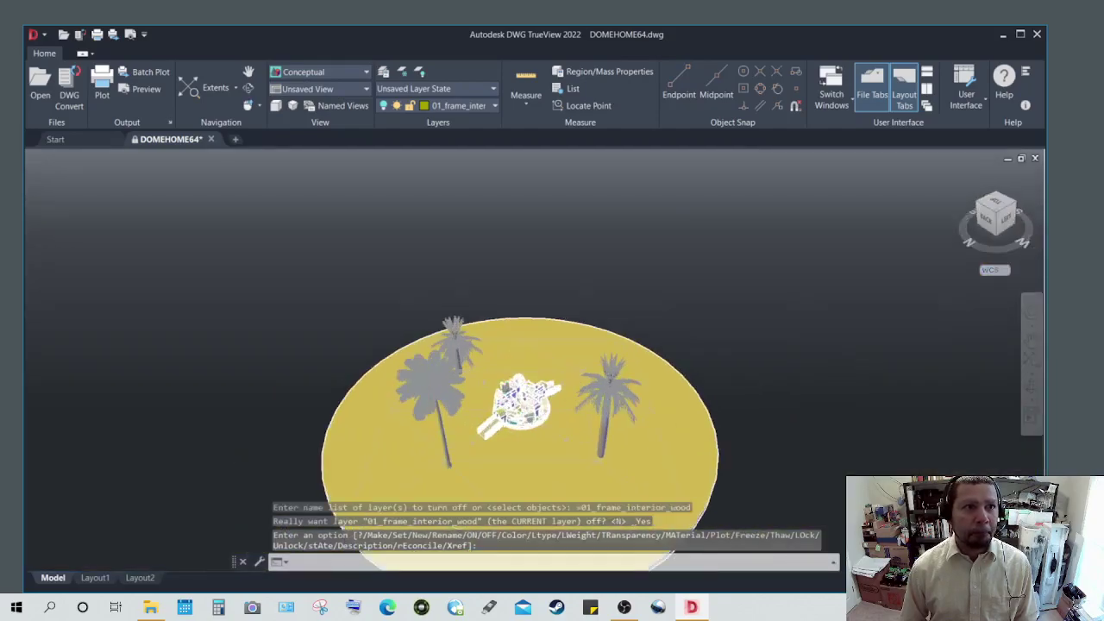
scroll(539, 400, "up", 1)
scroll(539, 400, "up", 5)
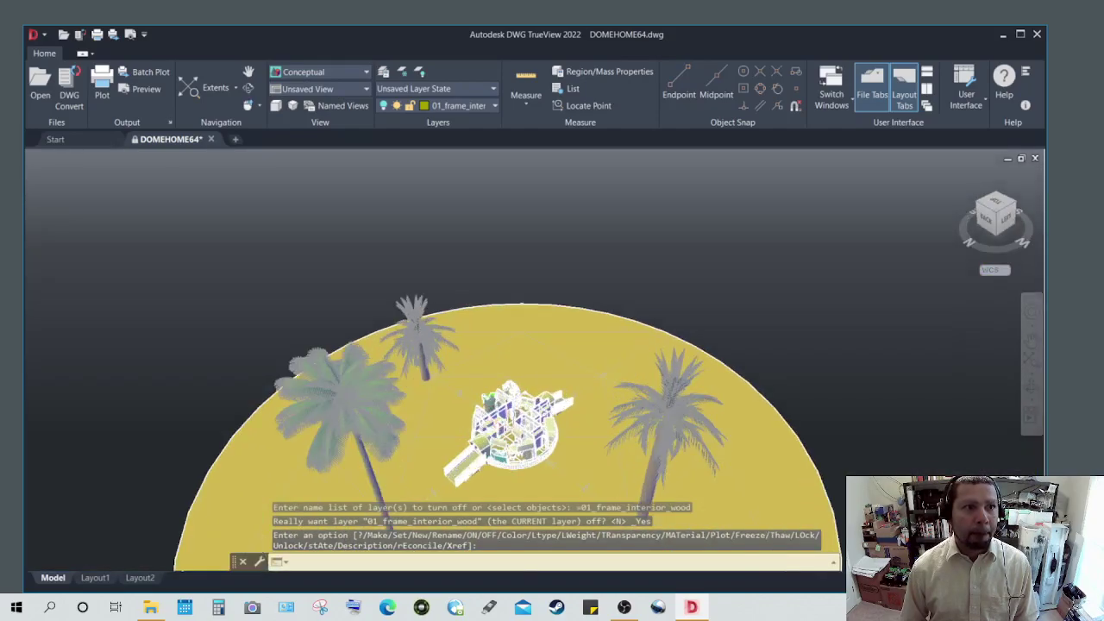
middle_click_drag(529, 448, 541, 336, "shift")
scroll(541, 336, "up", 8)
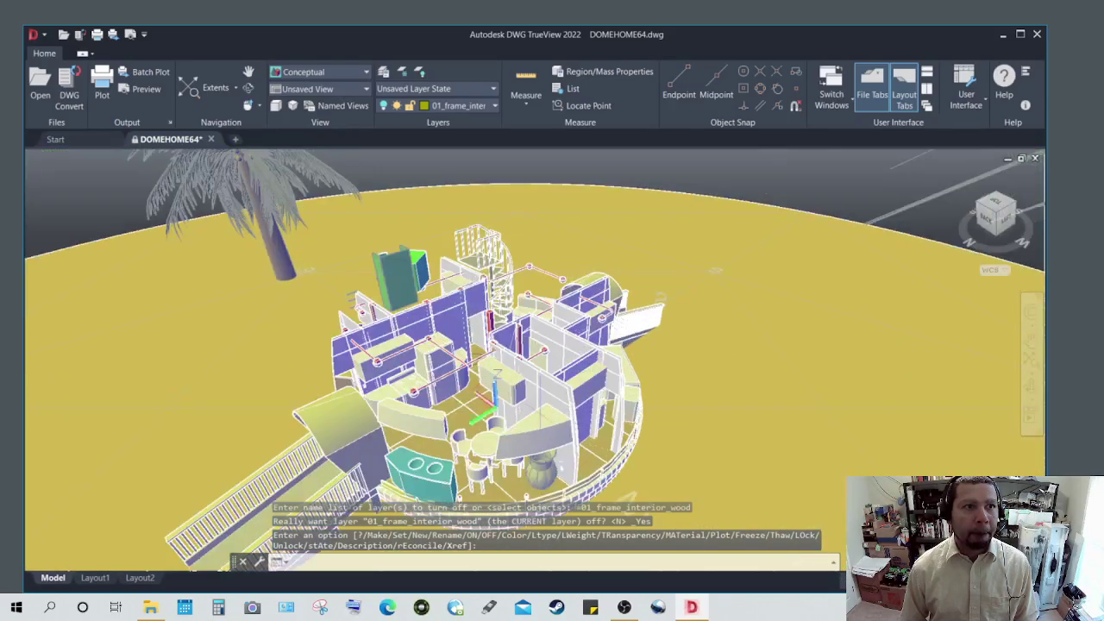
scroll(540, 336, "down", 5)
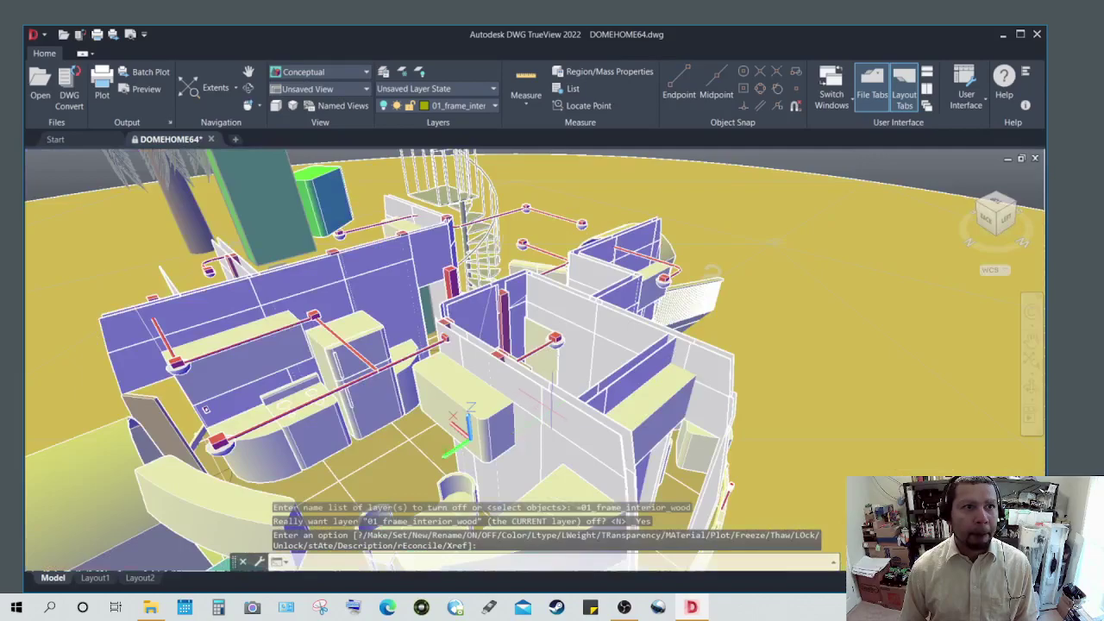
middle_click_drag(551, 410, 510, 467, "shift")
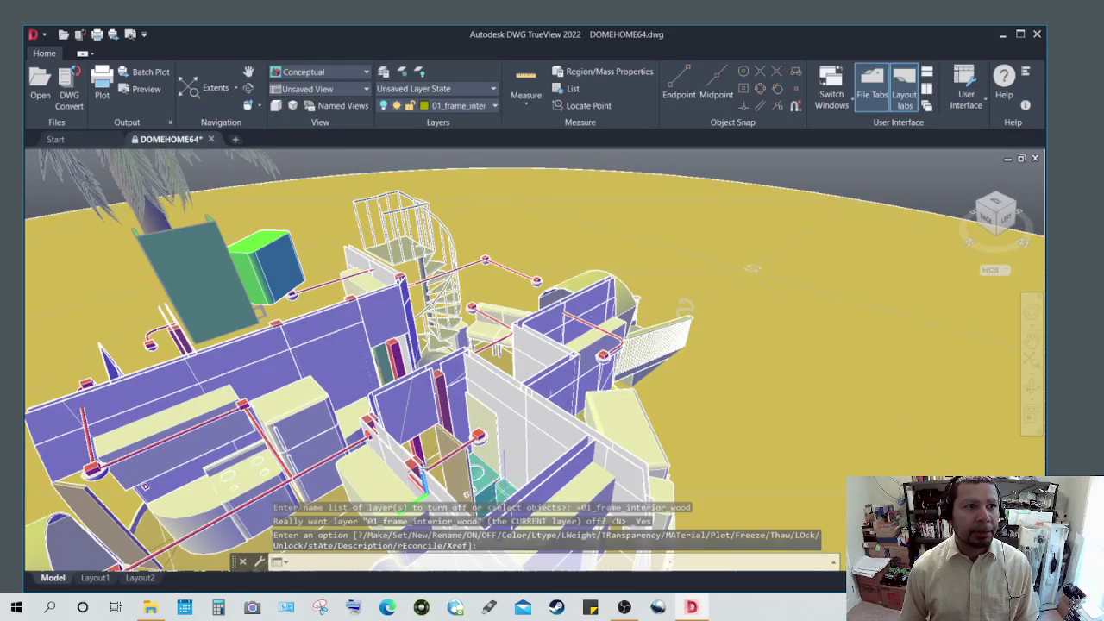
middle_click_drag(511, 467, 518, 449, "shift")
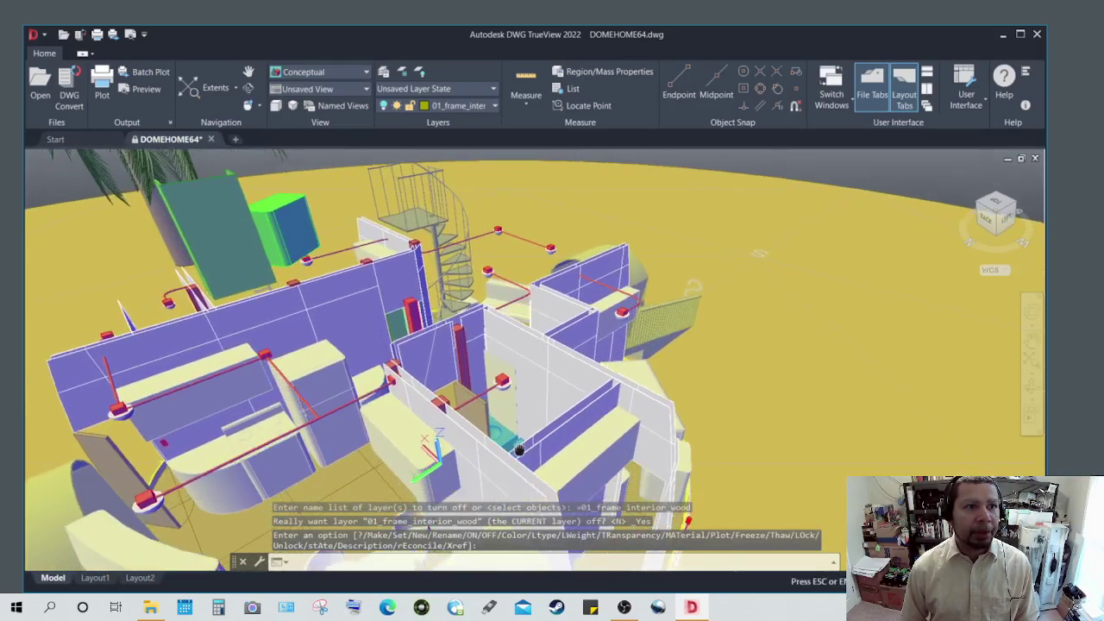
Step: View the dome home from directly above and examine its ground-floor room layout and the green furniture over the bedroom
left_click(1001, 204)
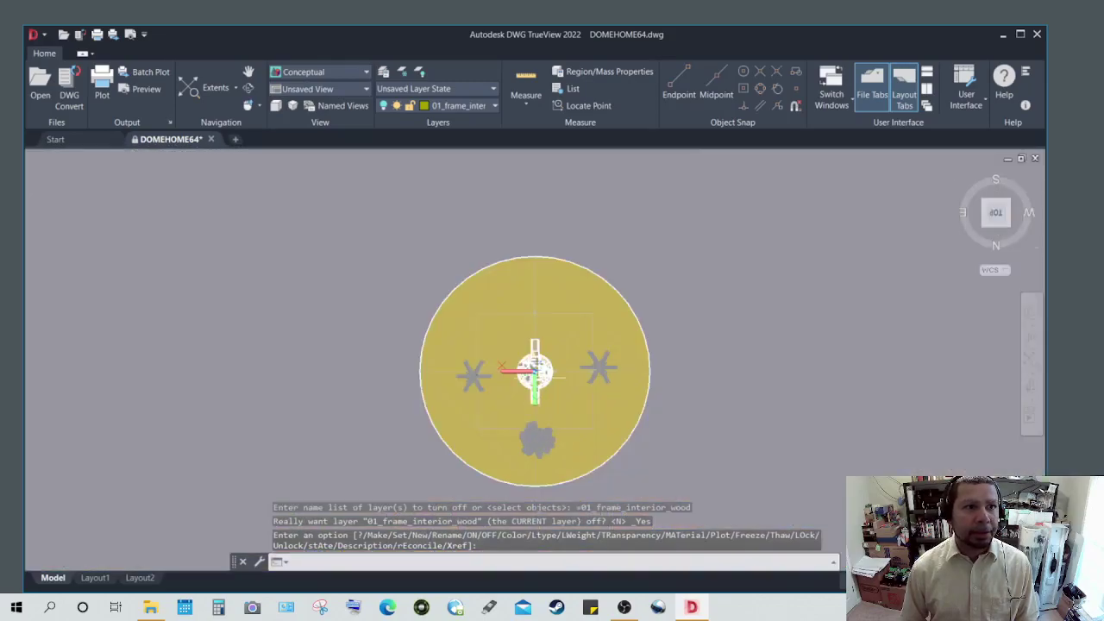
scroll(535, 358, "up", 5)
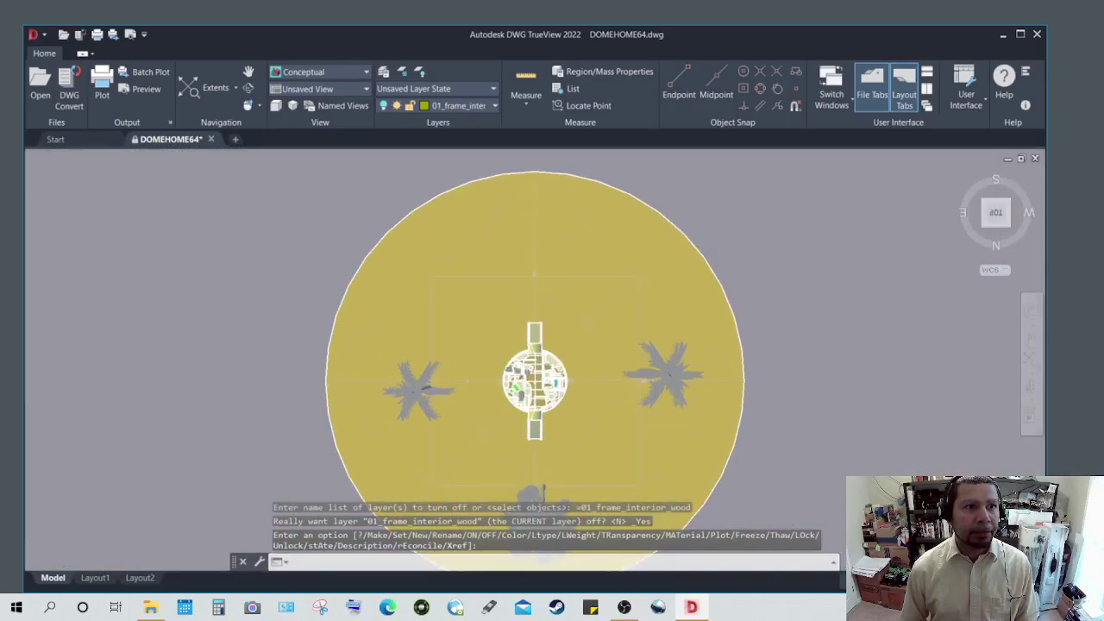
scroll(535, 367, "up", 1)
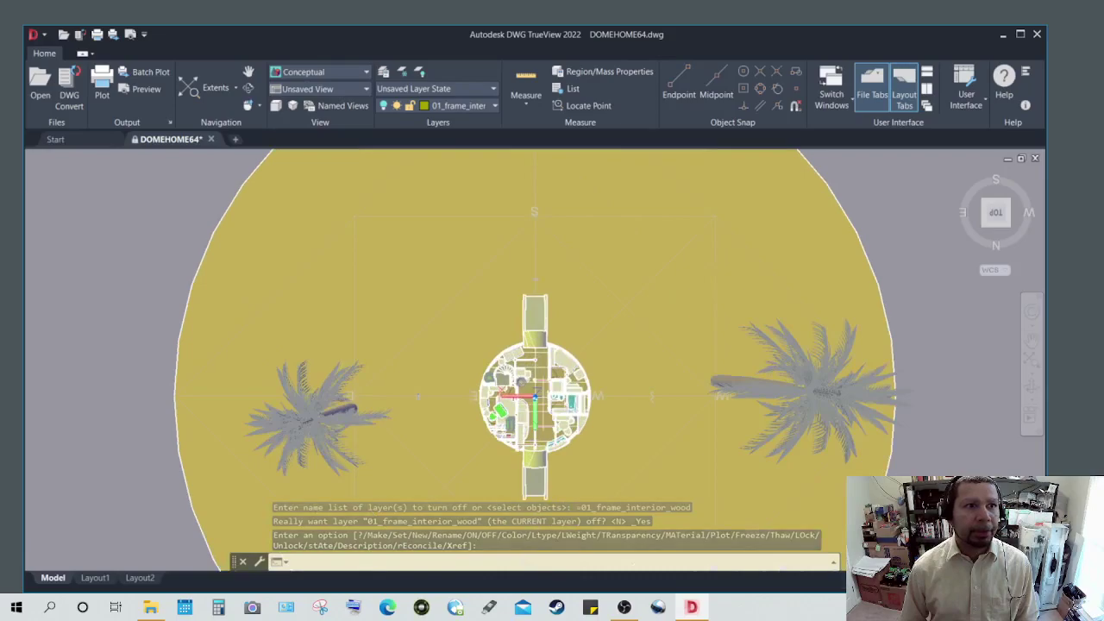
scroll(535, 368, "up", 1)
scroll(560, 370, "up", 1)
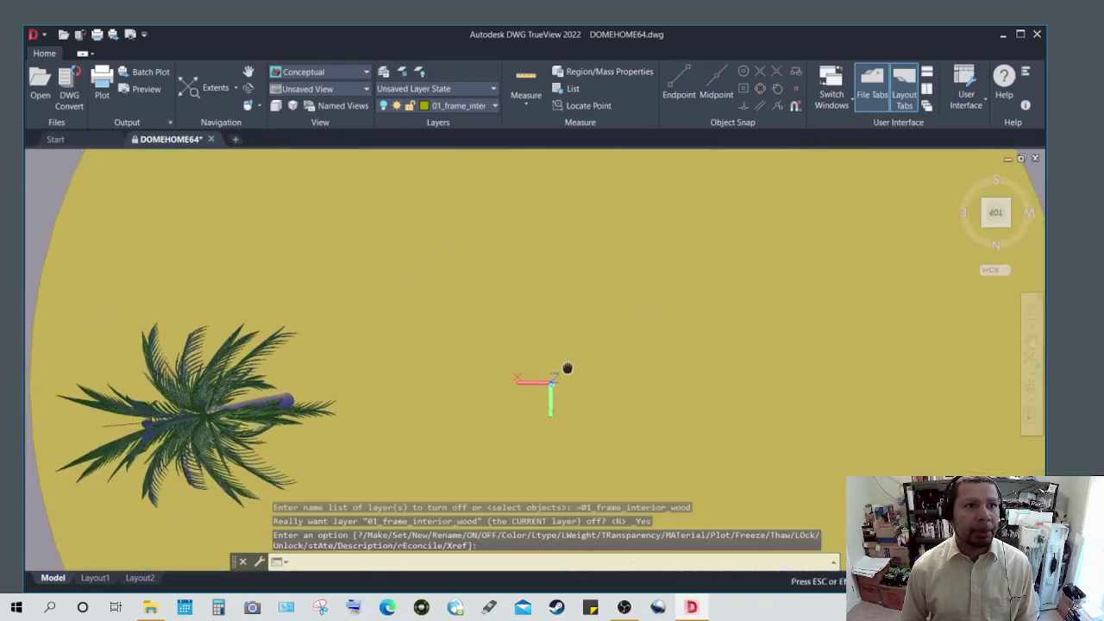
scroll(566, 367, "down", 1)
scroll(566, 367, "up", 3)
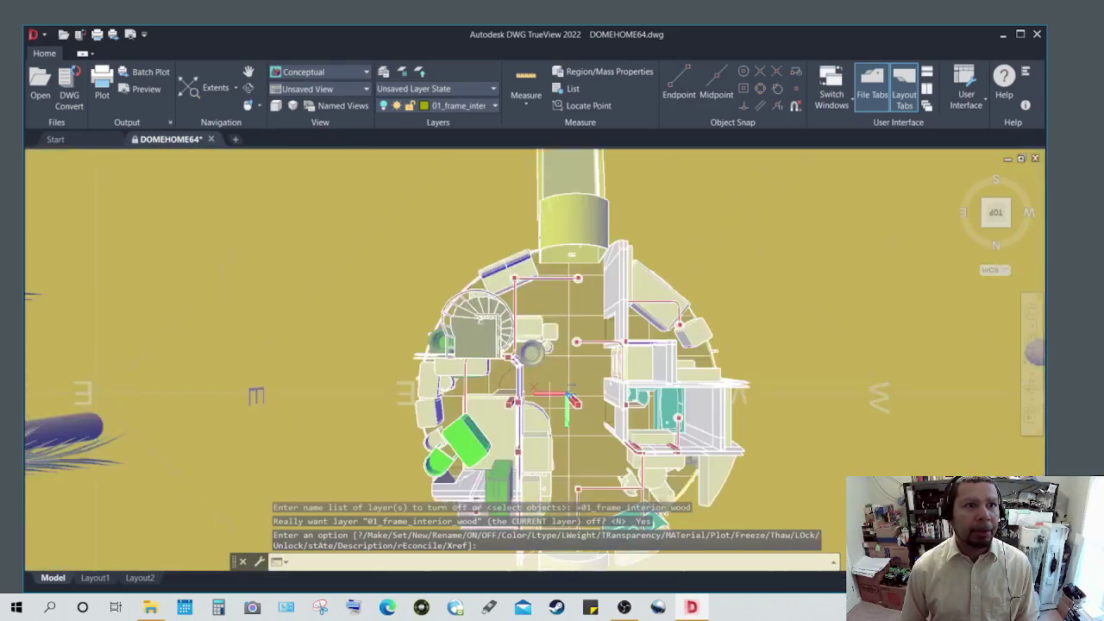
scroll(565, 388, "up", 1)
scroll(561, 375, "down", 1)
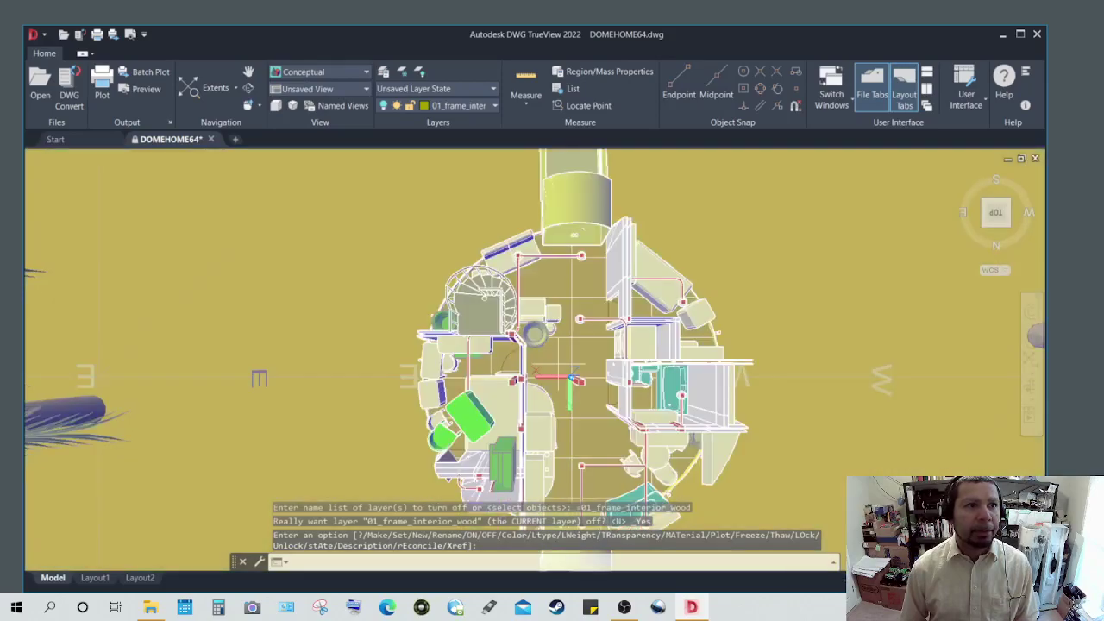
middle_click_drag(559, 363, 566, 305)
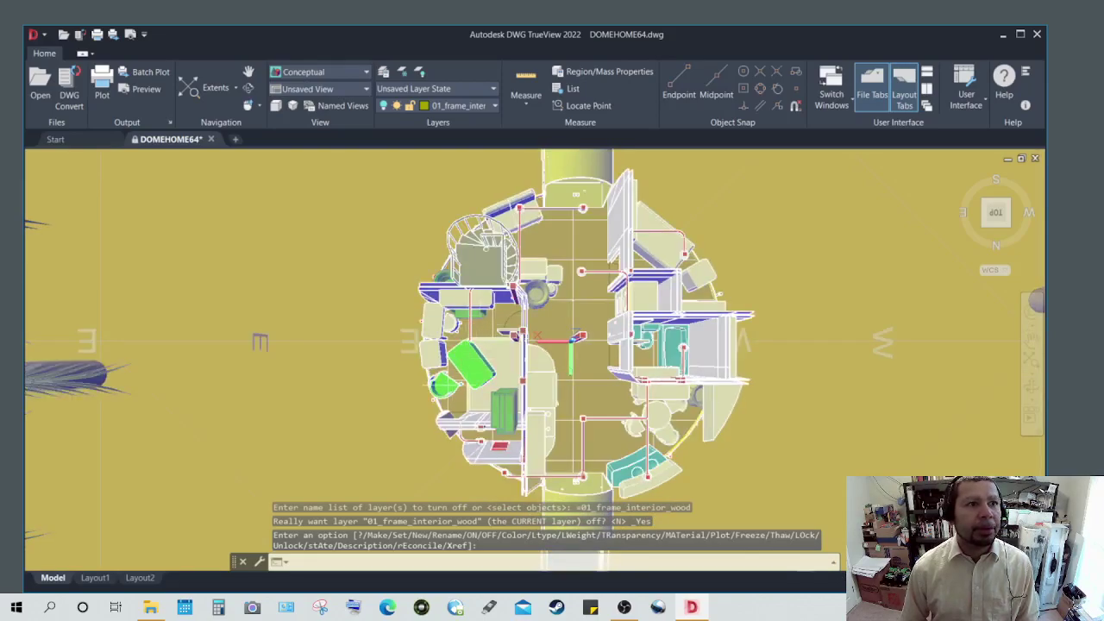
scroll(554, 354, "up", 3)
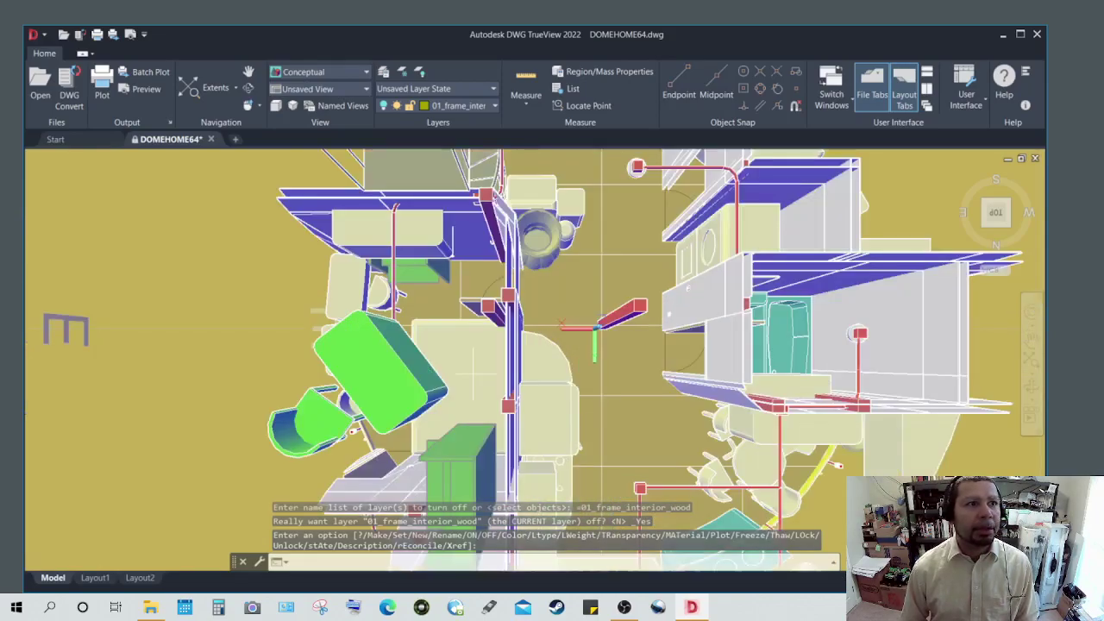
Step: Turn off the 01_xref layer
left_click(468, 106)
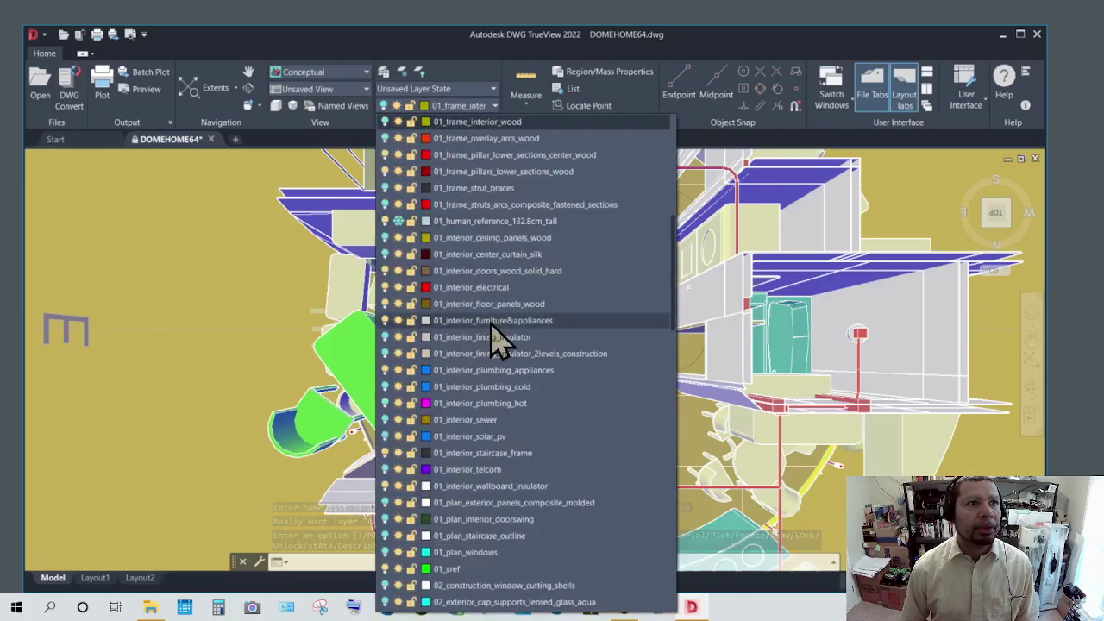
scroll(499, 342, "down", 3)
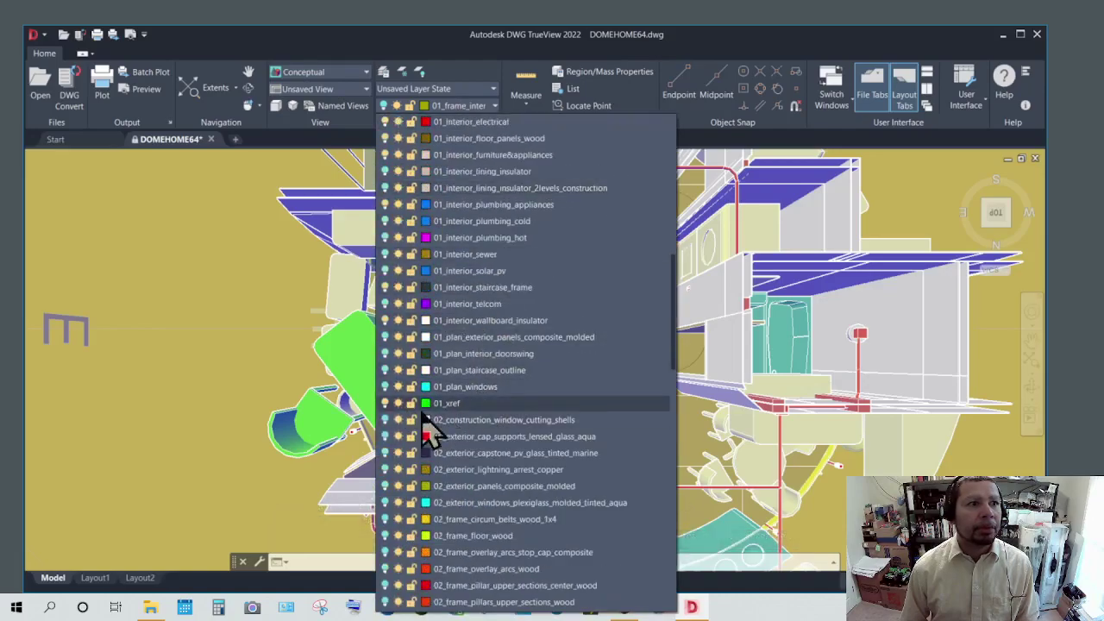
left_click(385, 403)
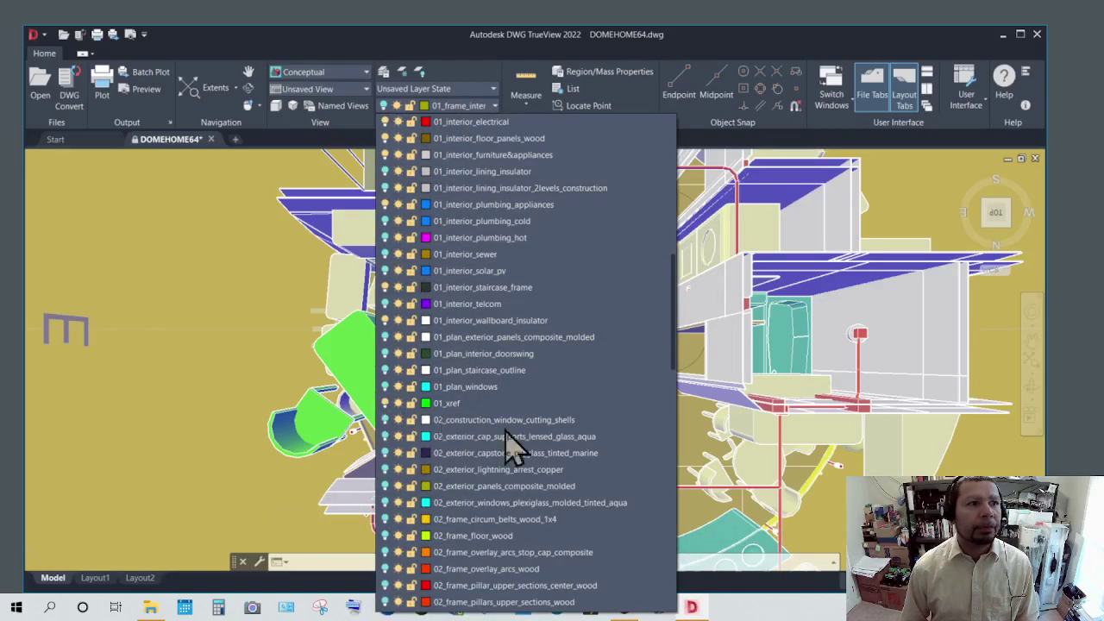
left_click(720, 444)
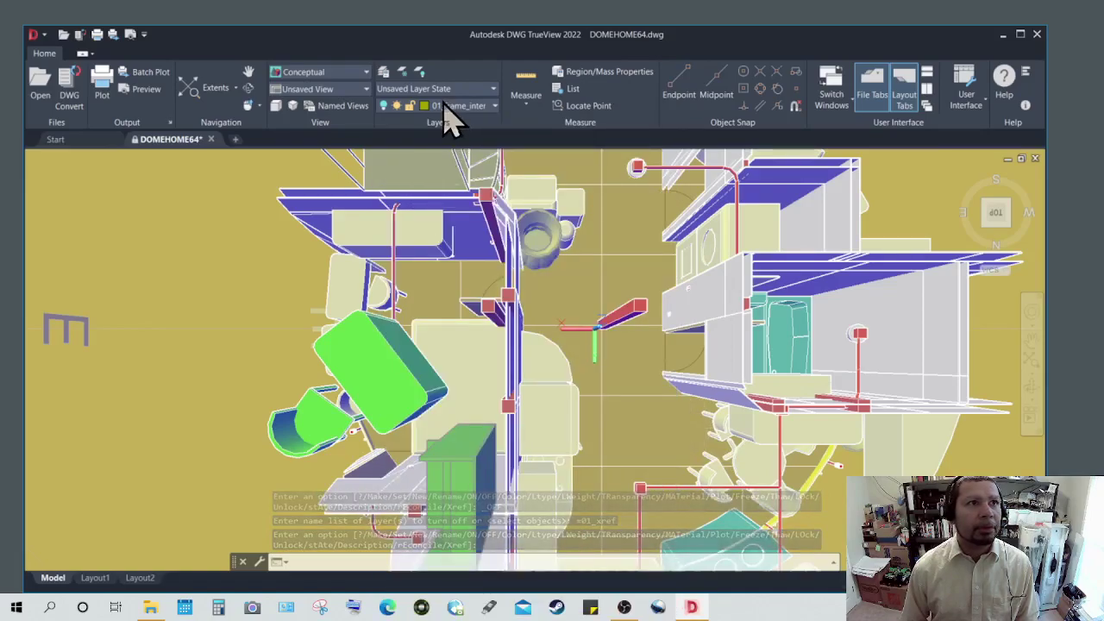
Step: Turn off the 02_xref layer and turn the 01_xref layer back on
left_click(445, 106)
scroll(444, 365, "down", 8)
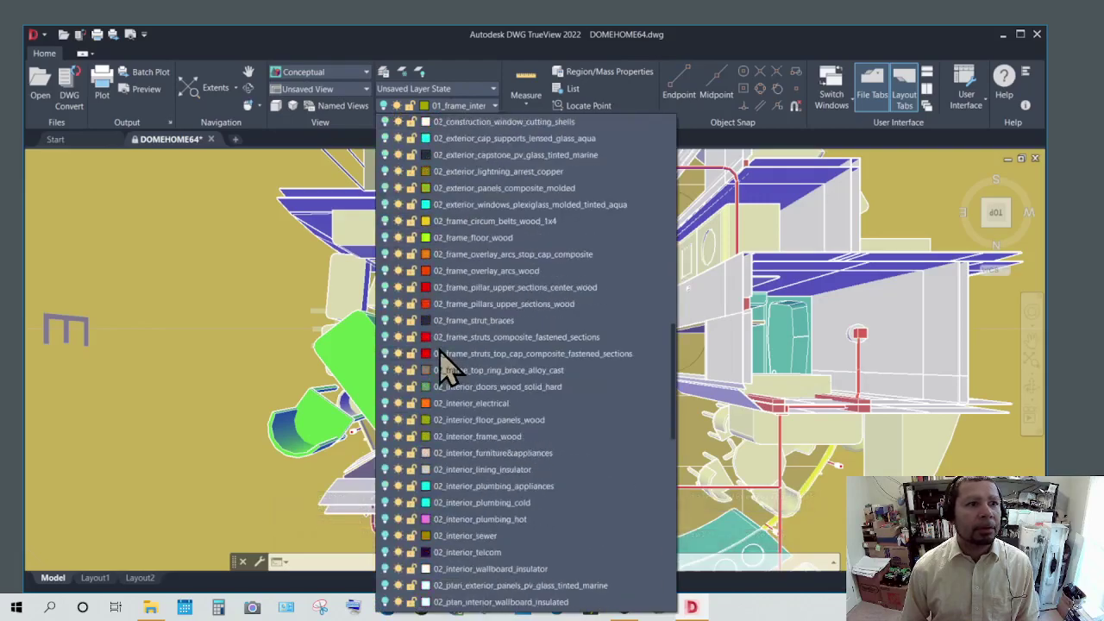
scroll(444, 365, "down", 7)
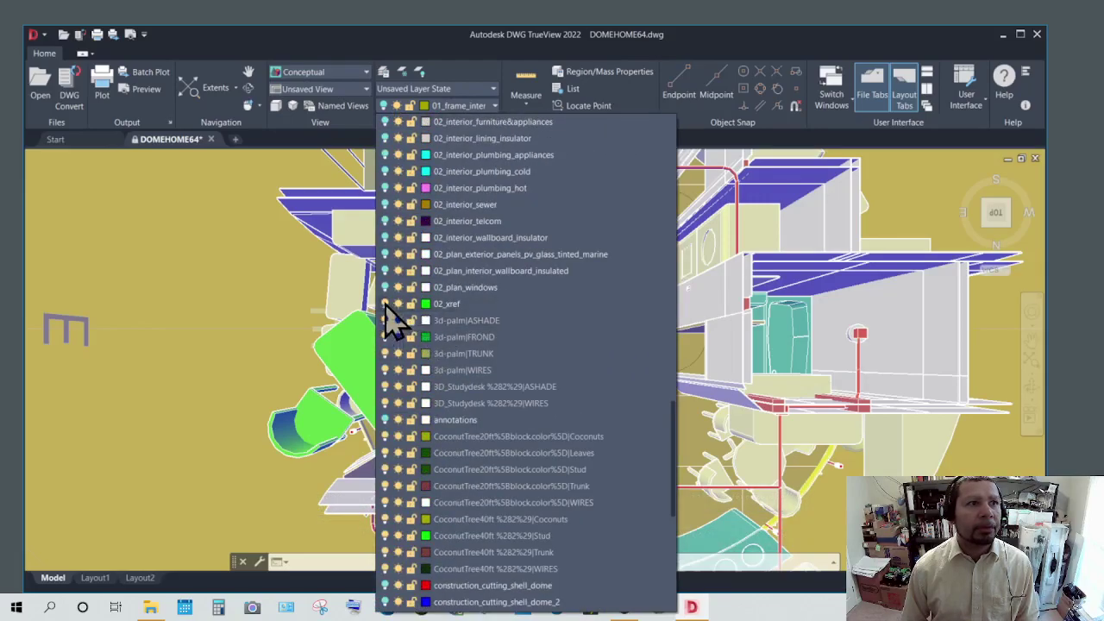
scroll(492, 308, "up", 7)
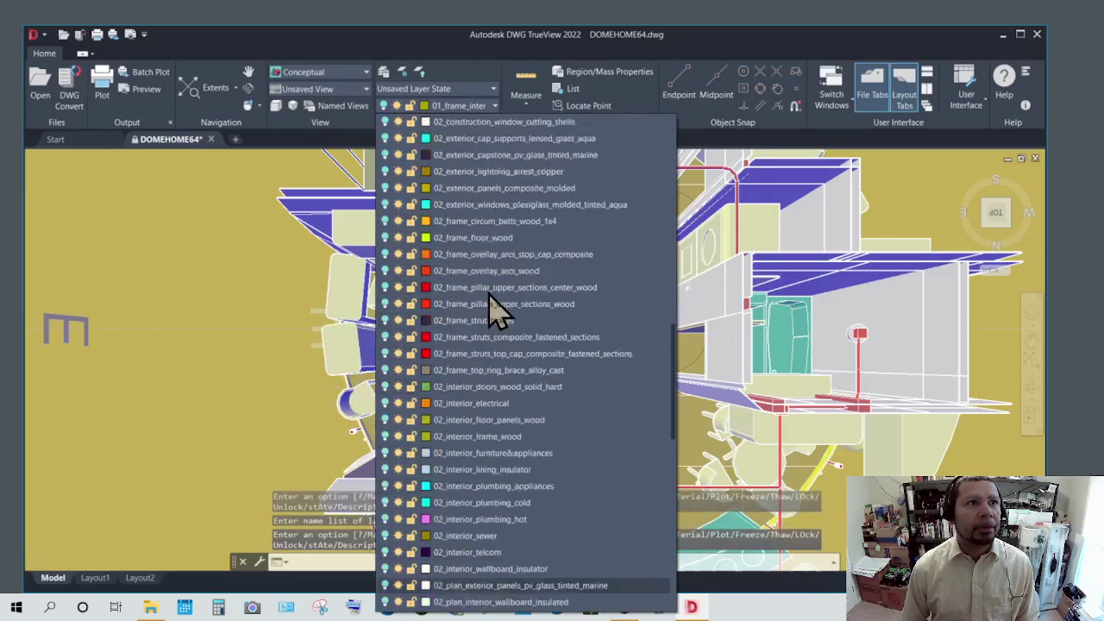
scroll(492, 308, "up", 3)
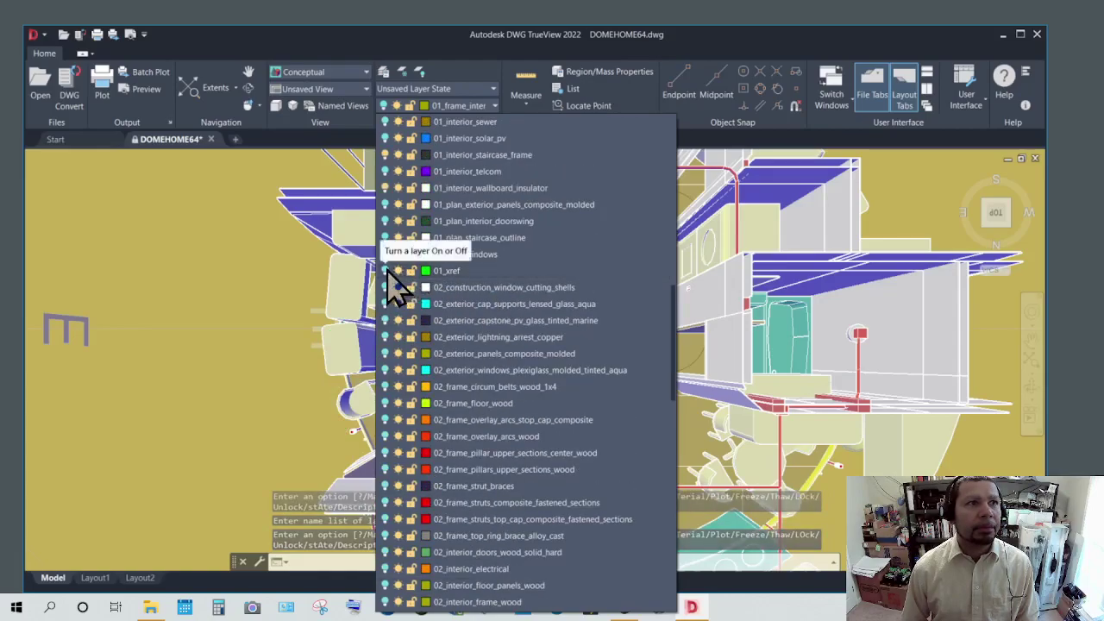
left_click(721, 345)
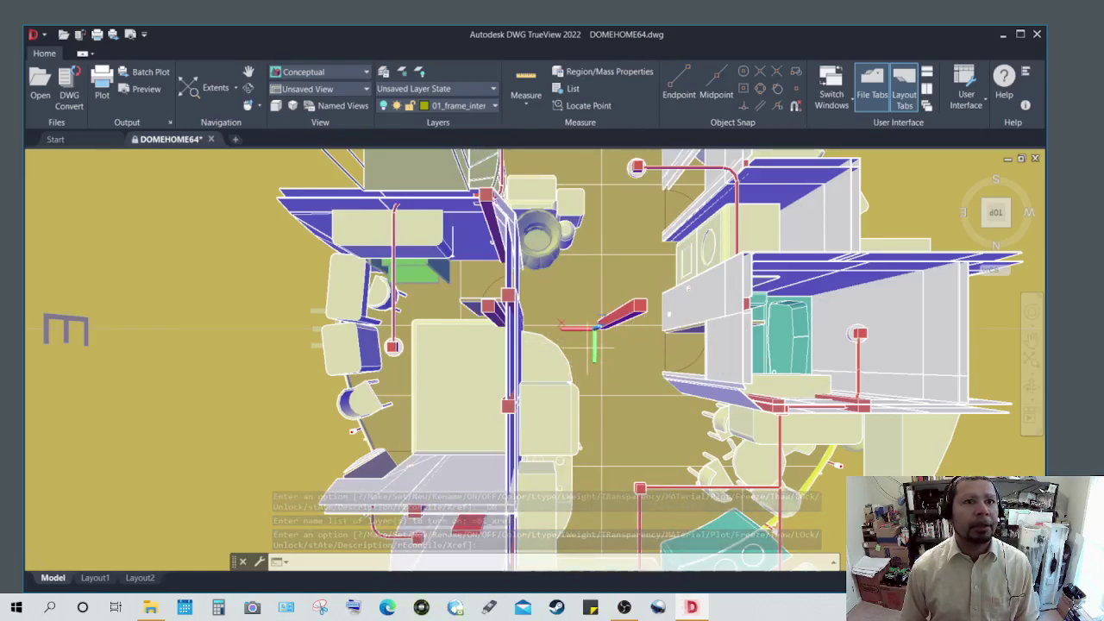
Step: Examine from directly above the bathroom, the dining area, the kitchen and the partitioned spaces beside the bedroom
middle_click_drag(595, 350, 453, 350, "shift")
middle_click_drag(554, 340, 369, 348)
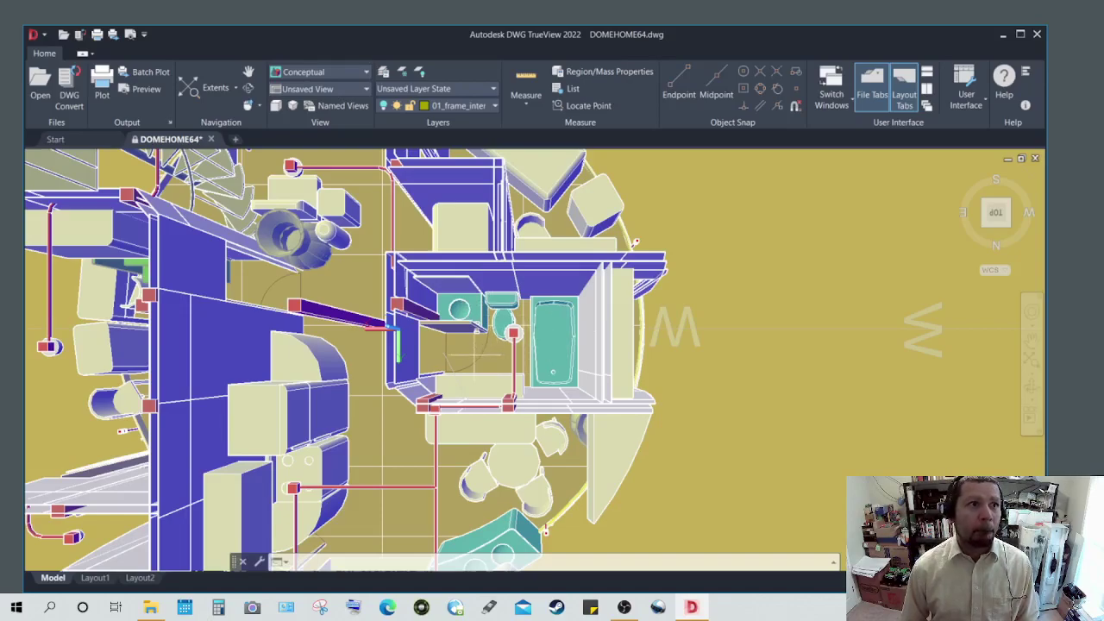
mouse_move(460, 363)
middle_mouse_down()
mouse_move(497, 373)
mouse_move(485, 382)
mouse_move(556, 259)
mouse_move(613, 225)
middle_mouse_up()
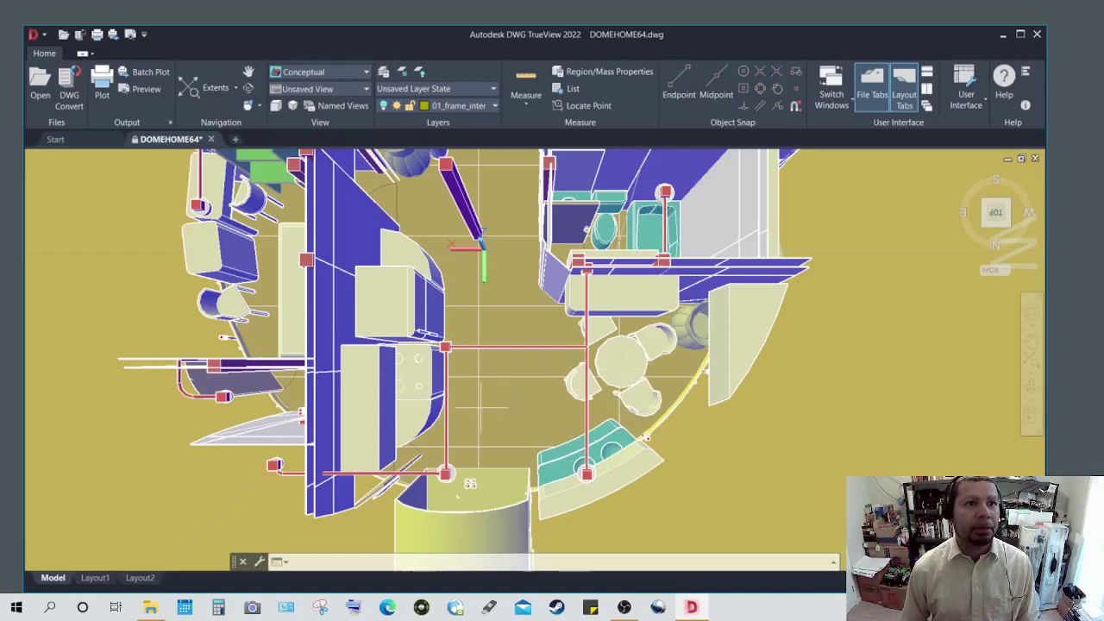
middle_click_drag(503, 409, 741, 377, "shift")
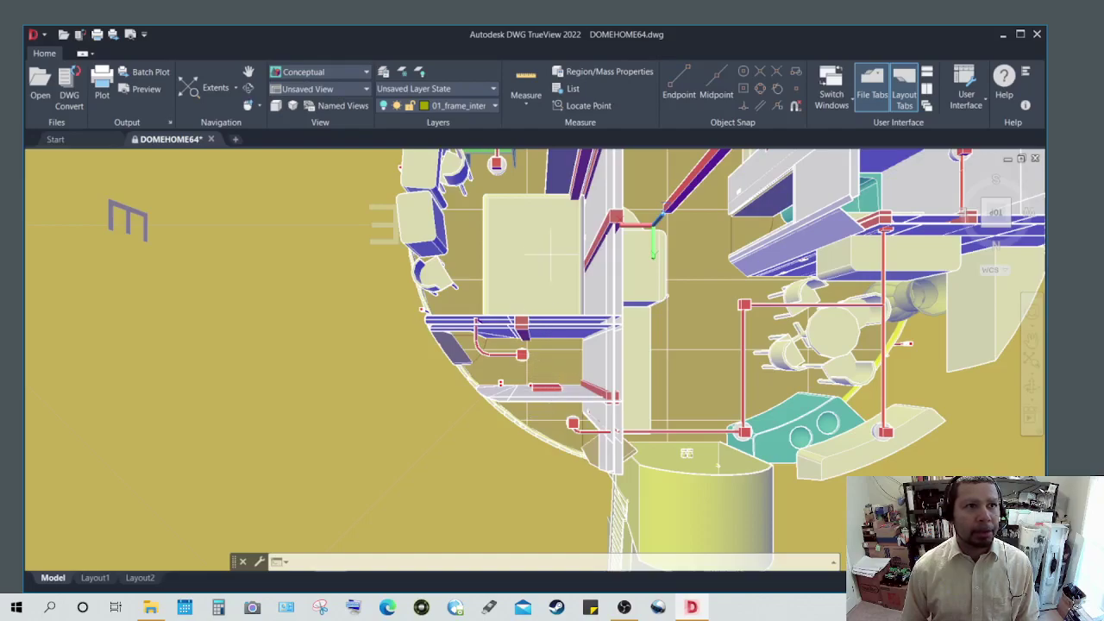
Step: Examine from directly above the spiral staircase, the seating near the south entrance and the southwest room next to the bathroom
middle_click_drag(550, 254, 544, 426)
middle_click_drag(577, 319, 539, 435)
mouse_move(612, 321)
middle_mouse_down()
mouse_move(564, 382)
mouse_move(552, 439)
mouse_move(613, 286)
mouse_move(604, 362)
mouse_move(604, 324)
middle_mouse_up()
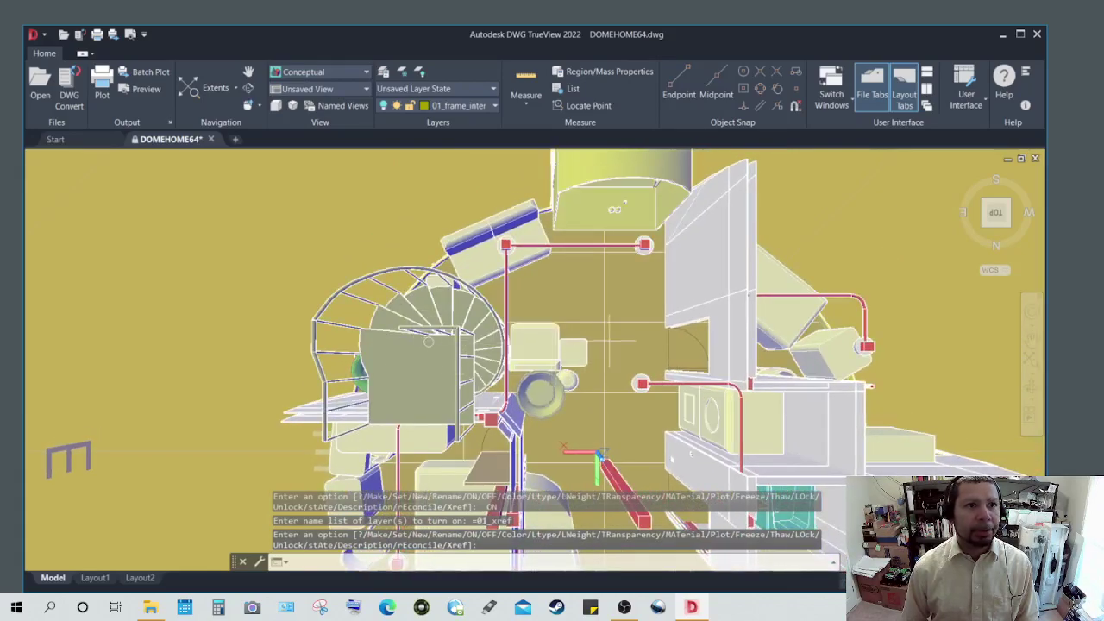
middle_click_drag(681, 338, 534, 312, "shift")
middle_click_drag(649, 327, 483, 310, "shift")
middle_click_drag(557, 345, 530, 322, "shift")
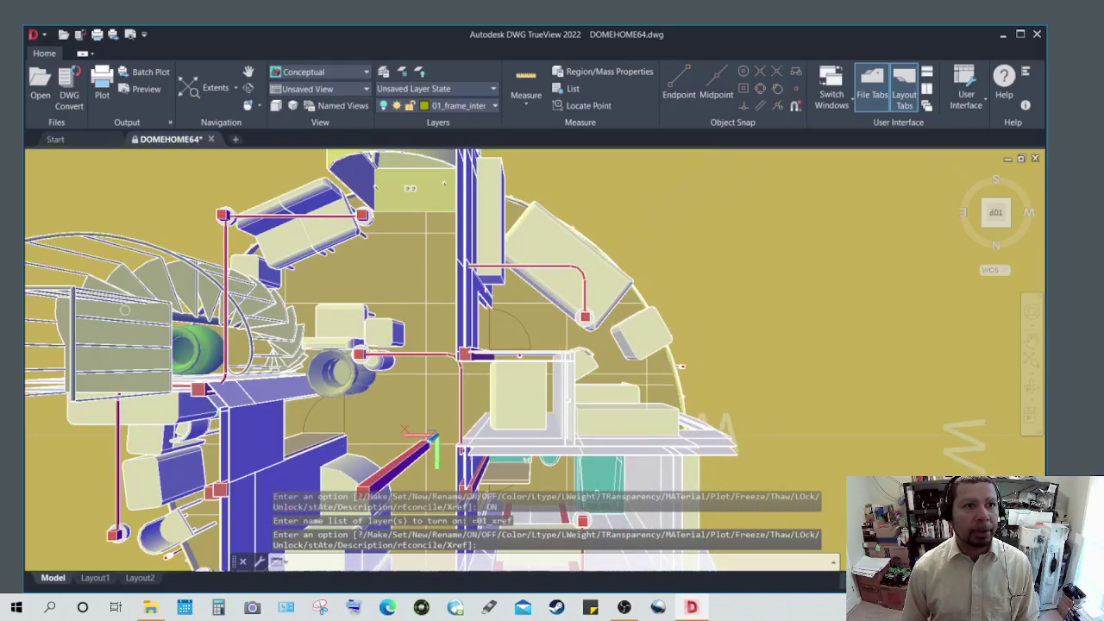
middle_click_drag(649, 380, 621, 345, "shift")
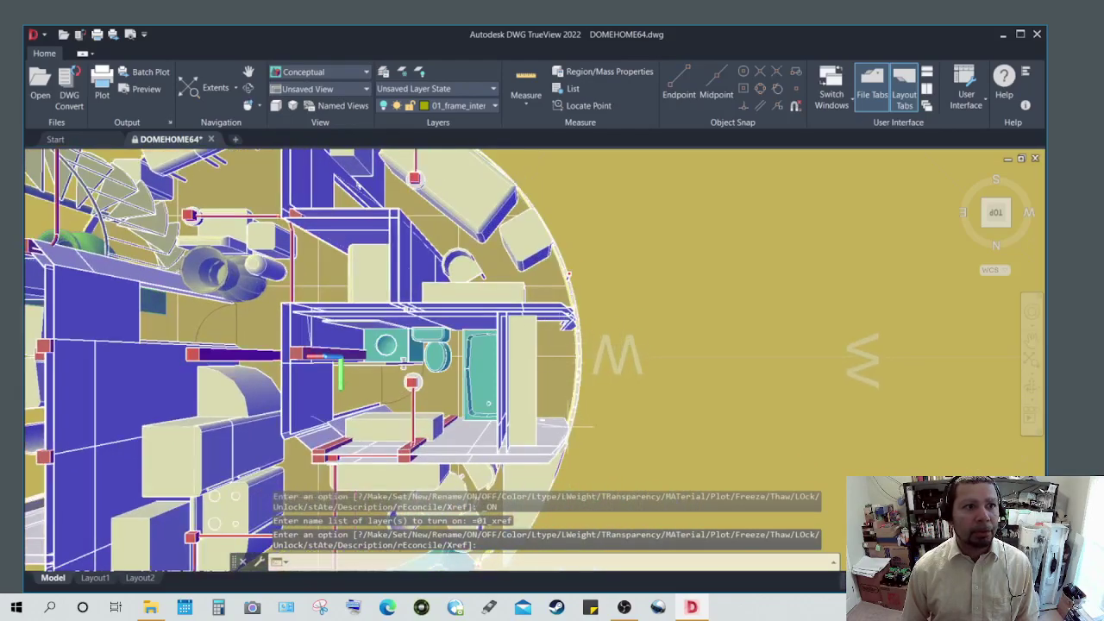
Step: Compare parallel and perspective projection on the whole ground-floor plan from above, leaving it in parallel projection
middle_click_drag(594, 425, 774, 377, "shift")
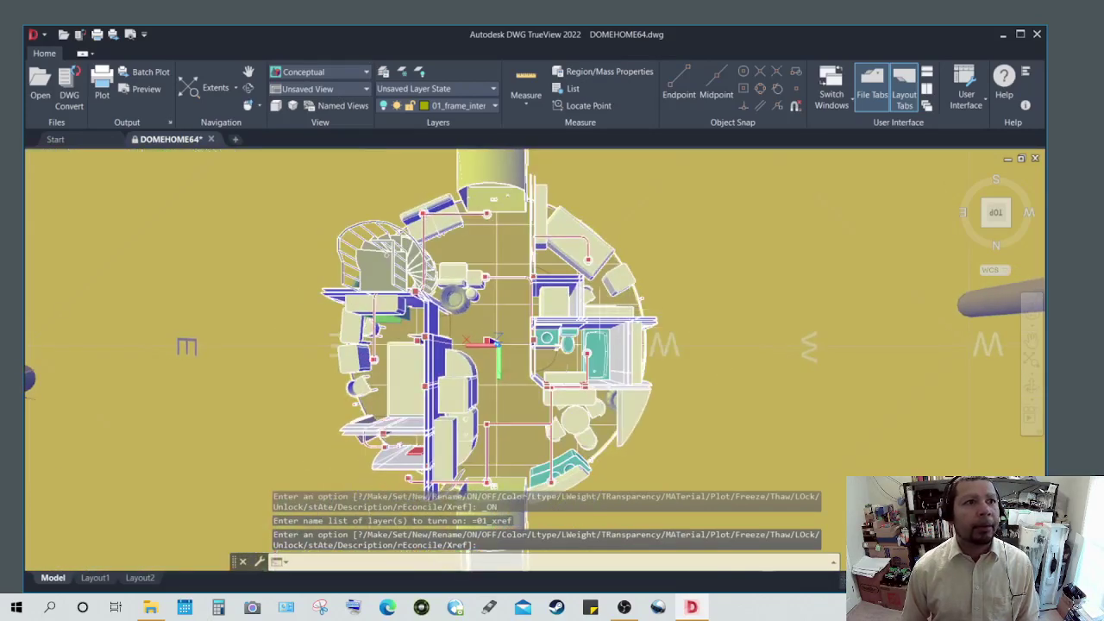
middle_click_drag(466, 215, 475, 215)
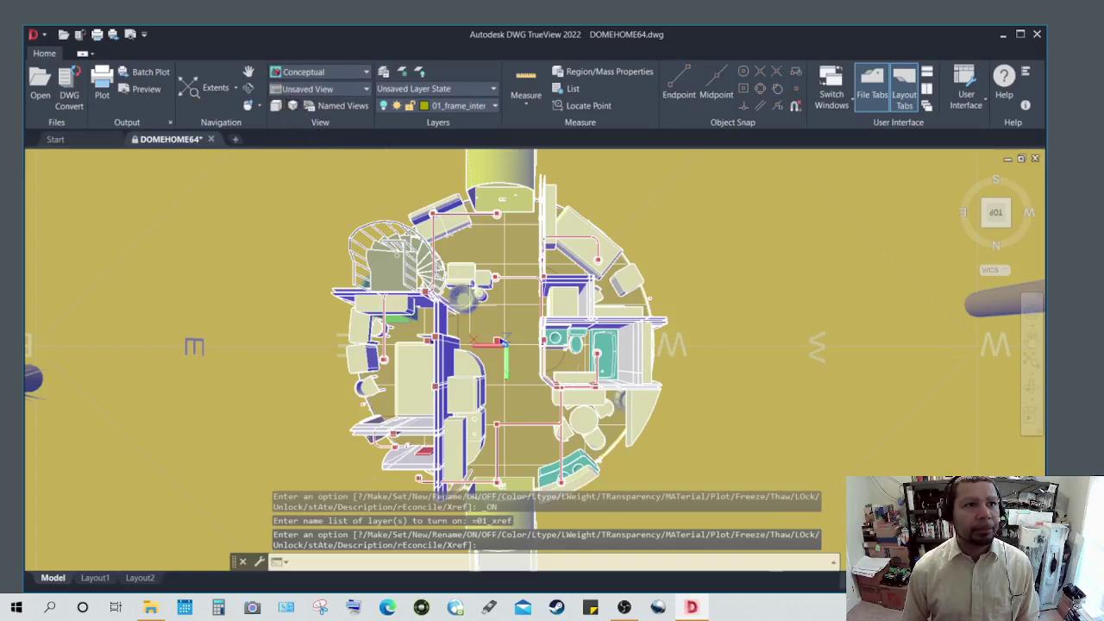
left_click(277, 105)
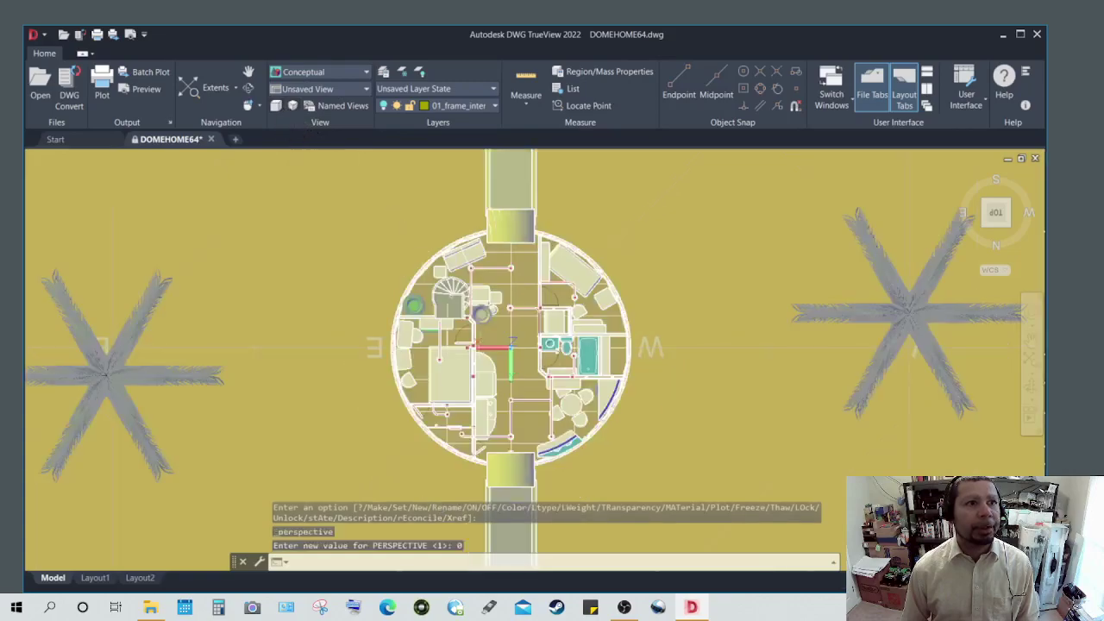
scroll(508, 361, "up", 5)
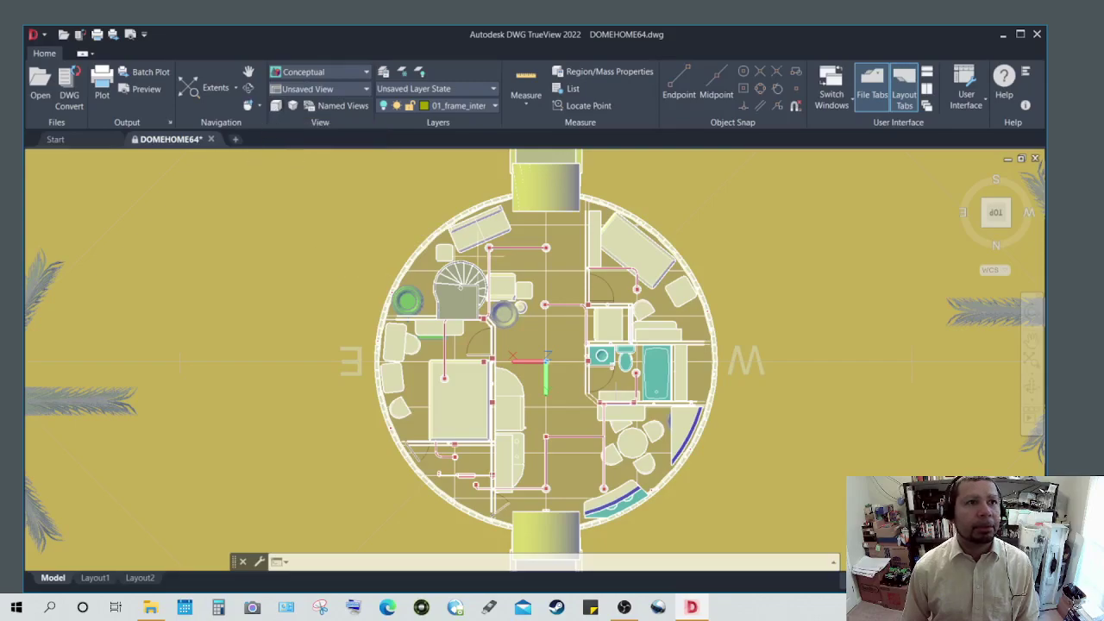
left_click(293, 106)
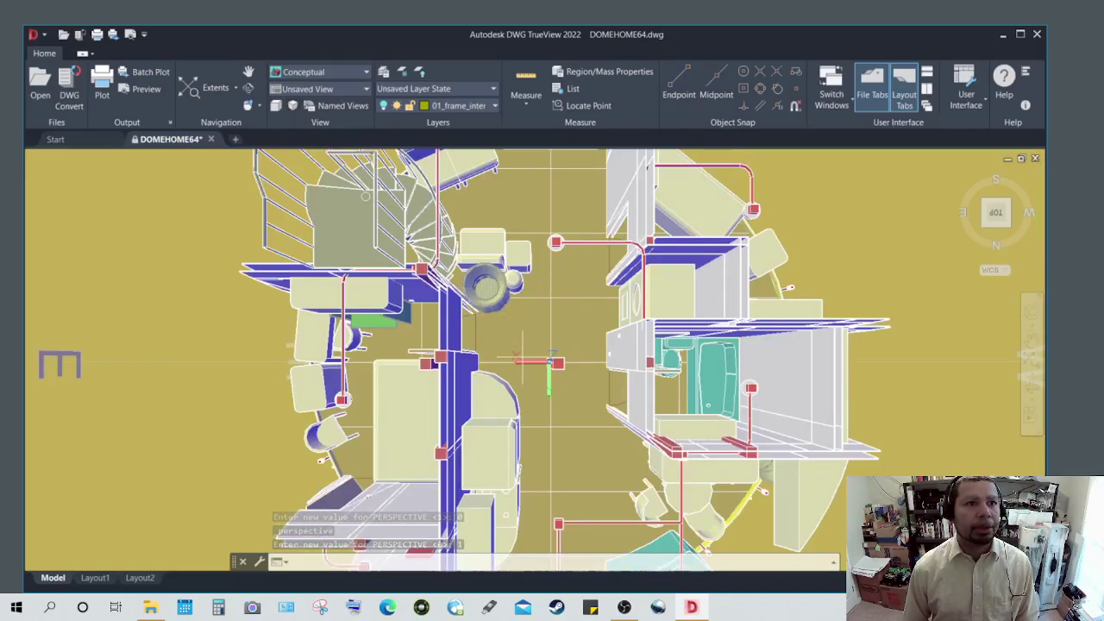
left_click(276, 106)
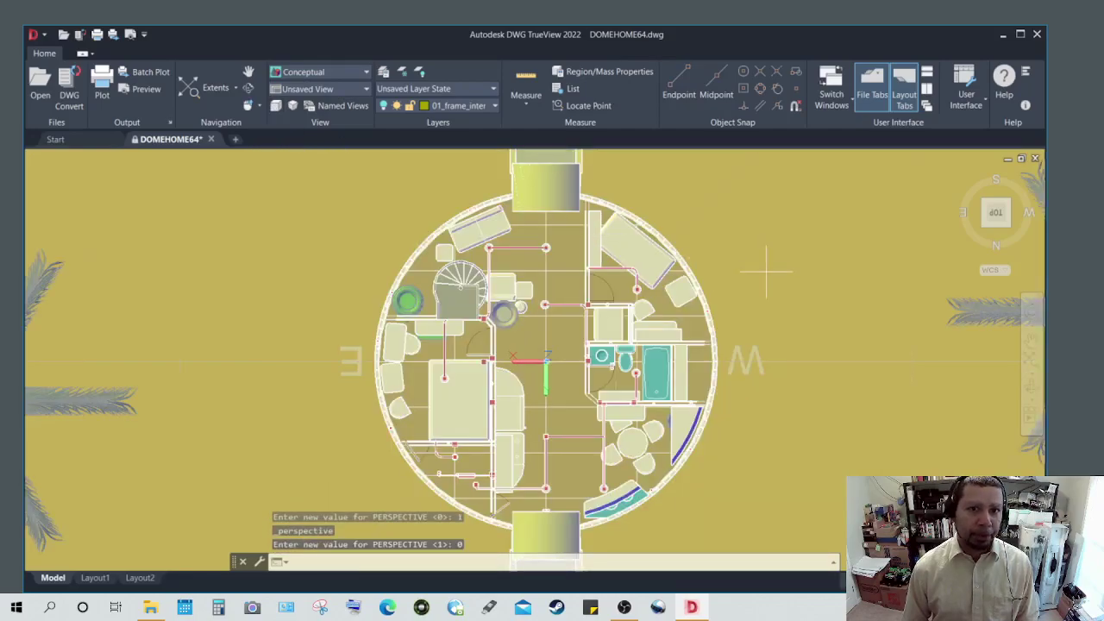